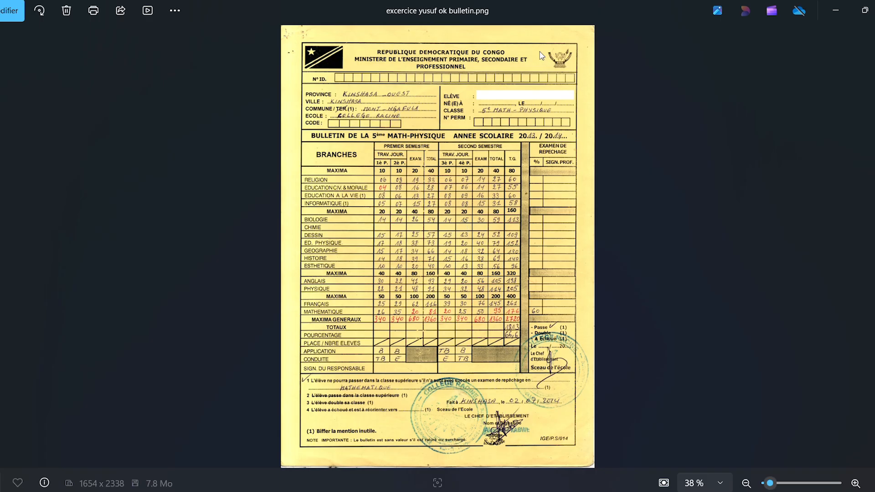
Switch from the report card image to the blank Word document and insert a table with 13 columns and 30 rows
left_click(860, 487)
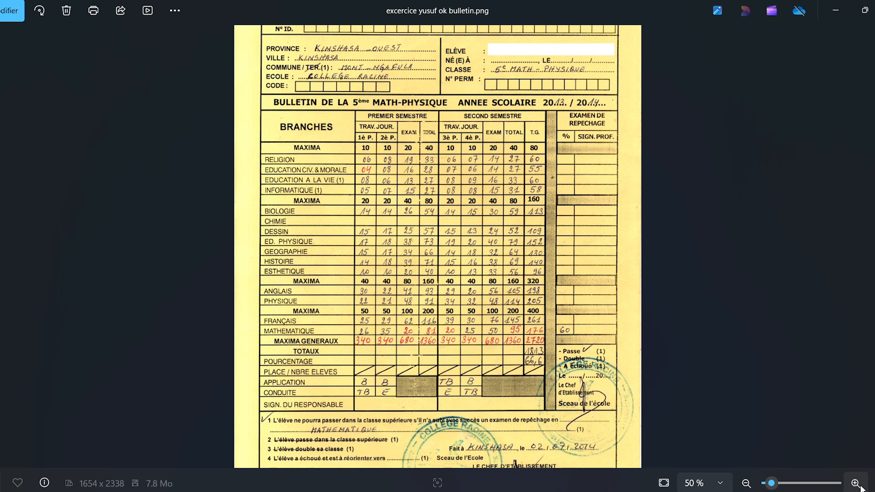
left_click(662, 491)
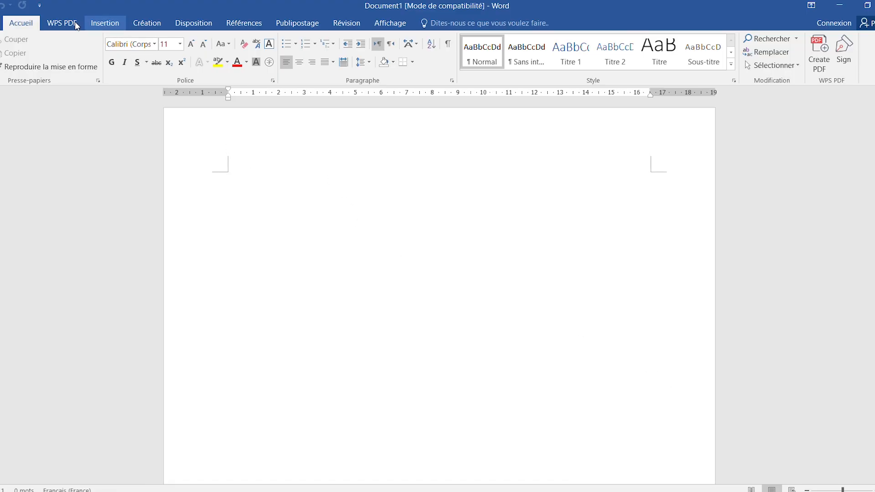
left_click(91, 26)
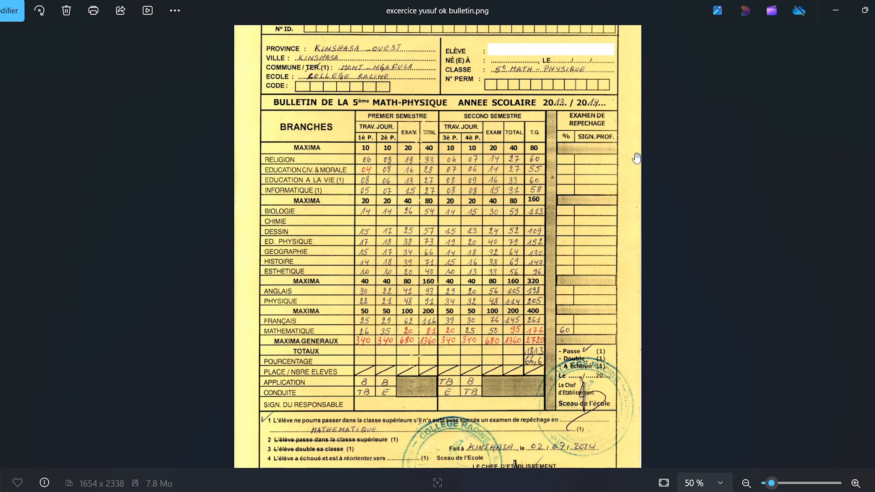
left_click(841, 13)
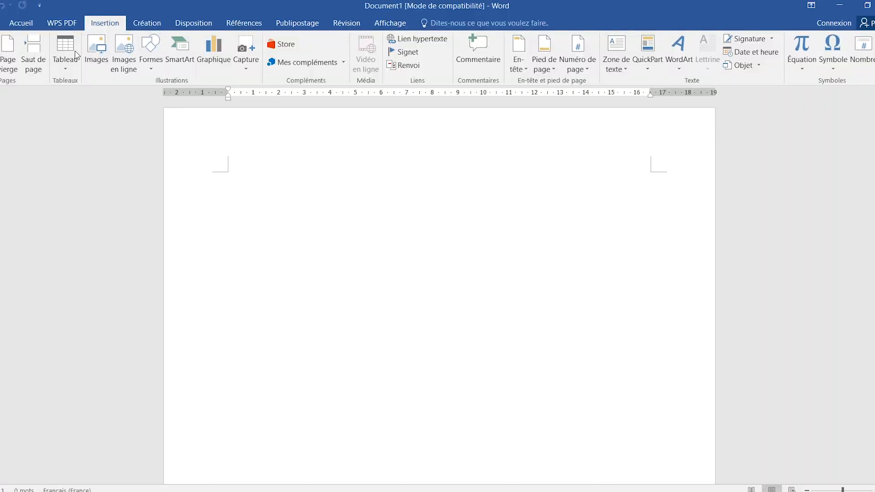
left_click(55, 73)
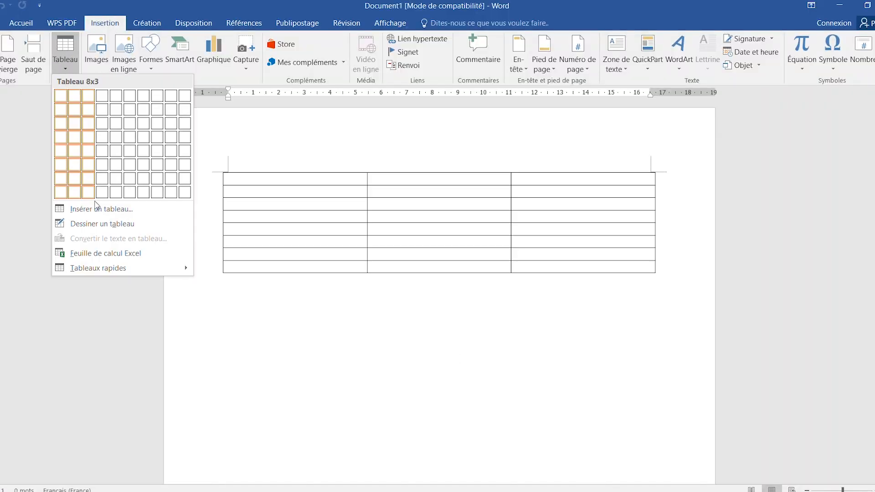
left_click(119, 212)
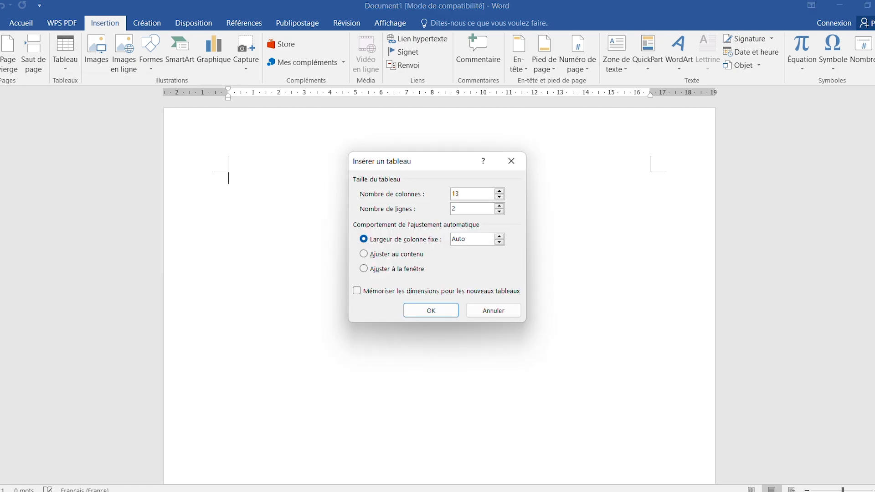
key("BackSpace")
type("30")
left_click(430, 310)
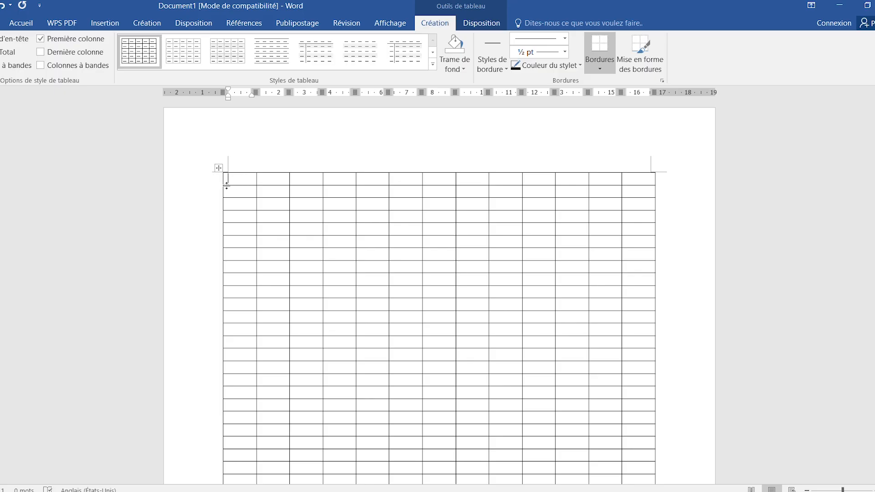
Widen the table's first column outward to about 3.4 cm, moving the table back toward the page margin between the two adjustments
mouse_move(222, 199)
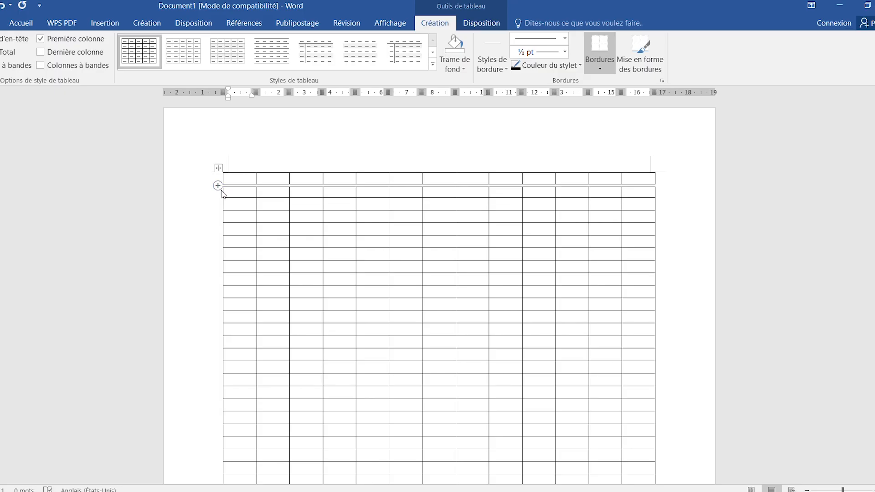
left_click_drag(223, 178, 188, 181)
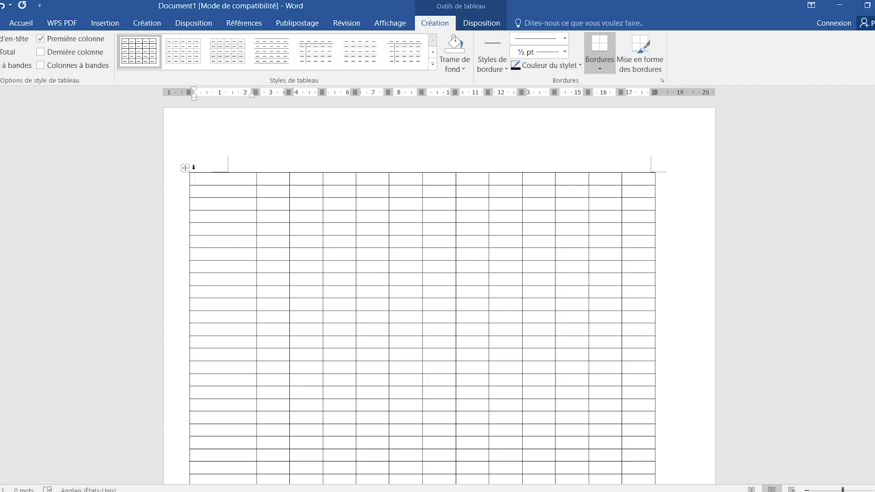
left_click_drag(185, 168, 219, 173)
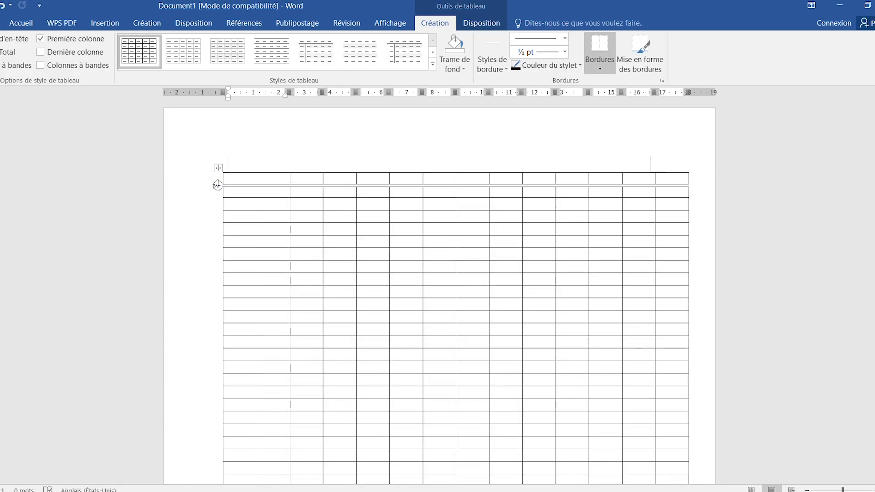
left_click_drag(223, 177, 201, 178)
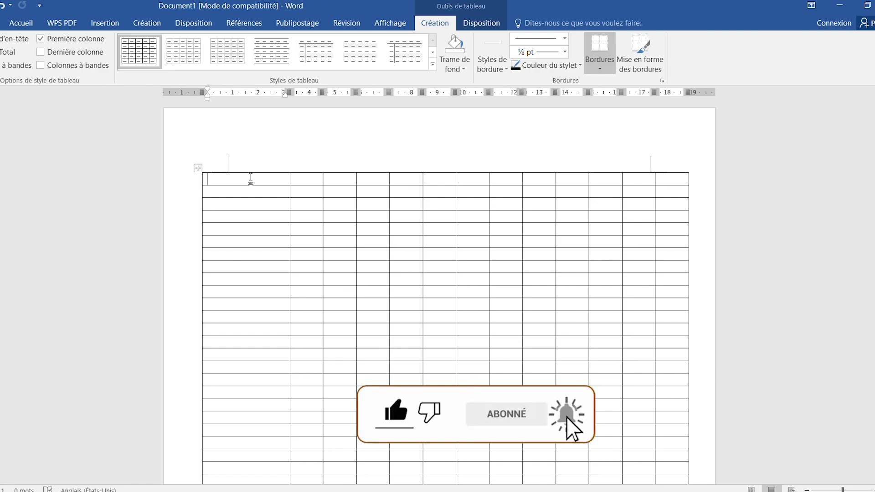
Merge the top three cells of the table's first column into one cell
left_click_drag(245, 184, 244, 210)
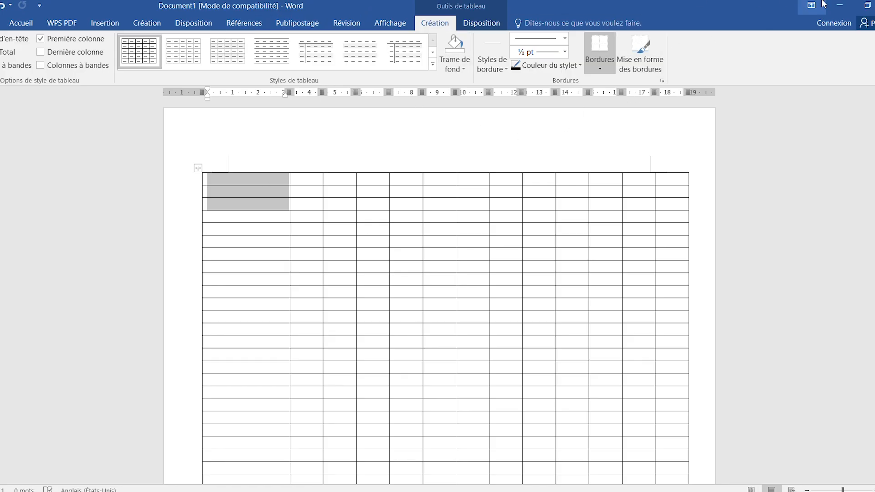
left_click(488, 1)
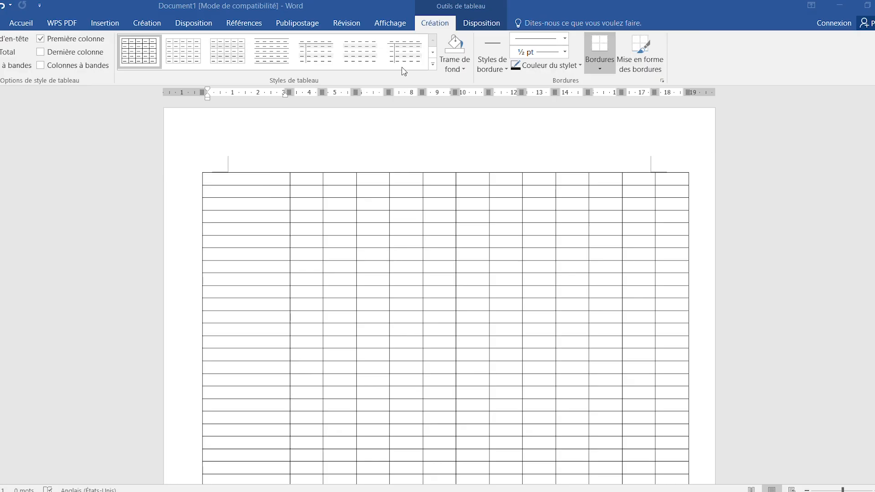
left_click(258, 182)
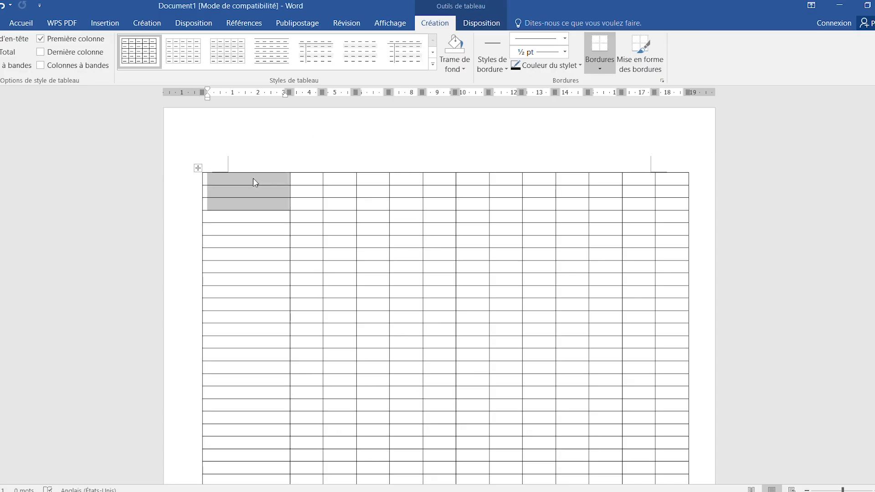
left_click(868, 5)
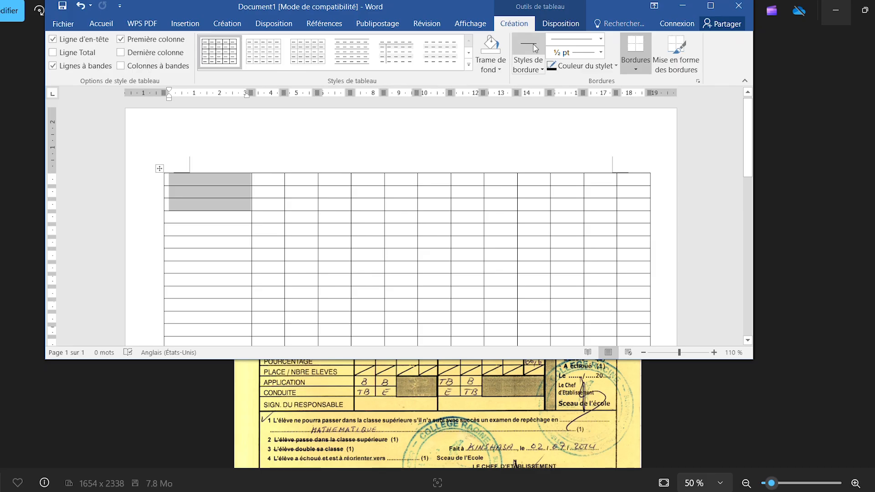
left_click(550, 25)
left_click(398, 40)
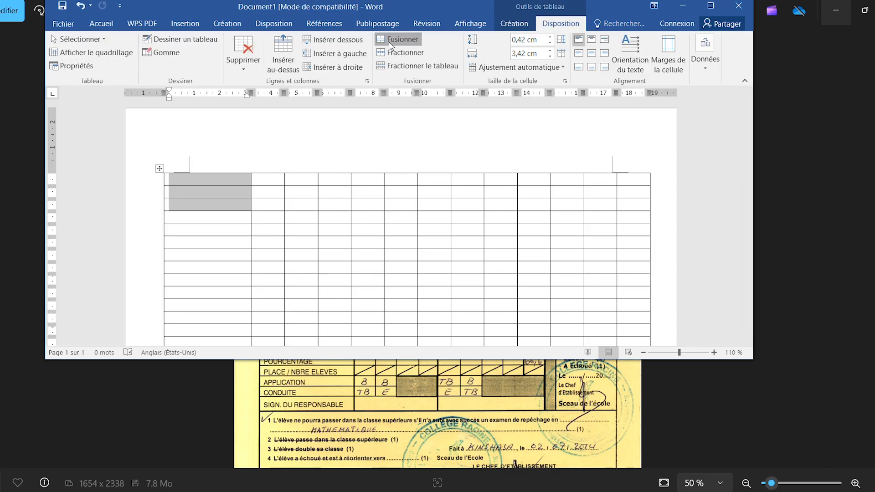
left_click(711, 6)
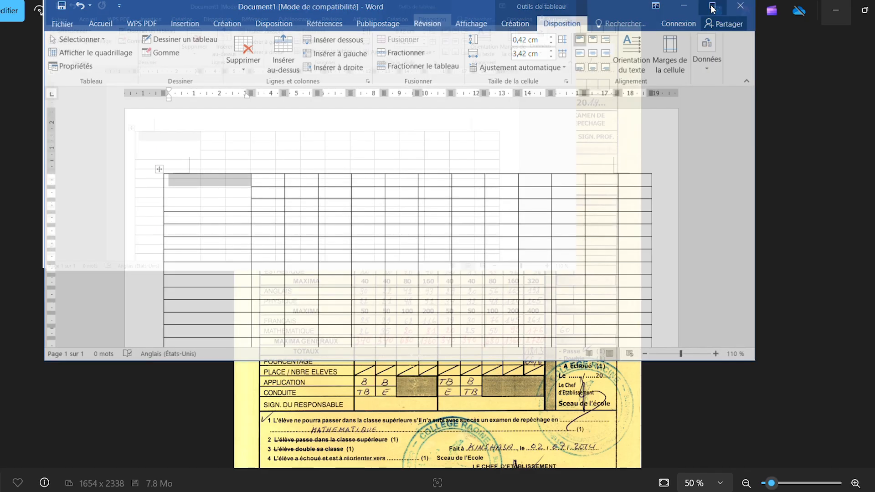
Enter BRANCHES in the merged heading cell and center it horizontally and vertically
left_click(254, 184)
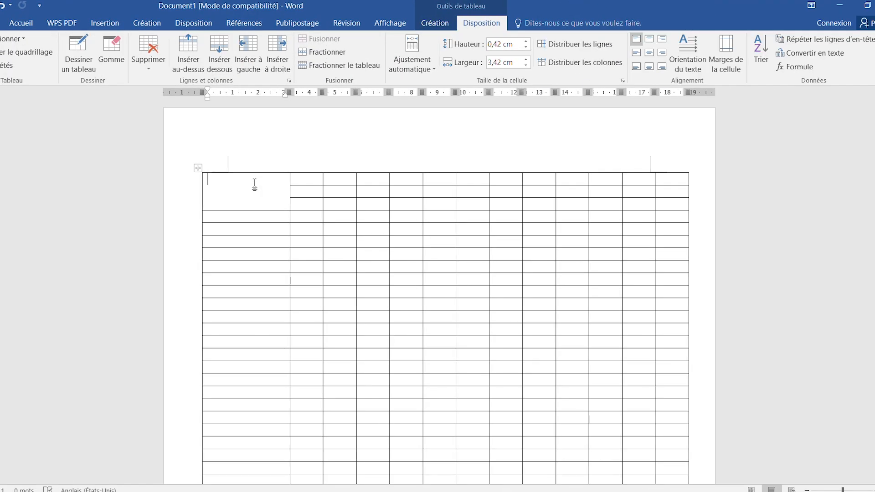
type("BRANCHES")
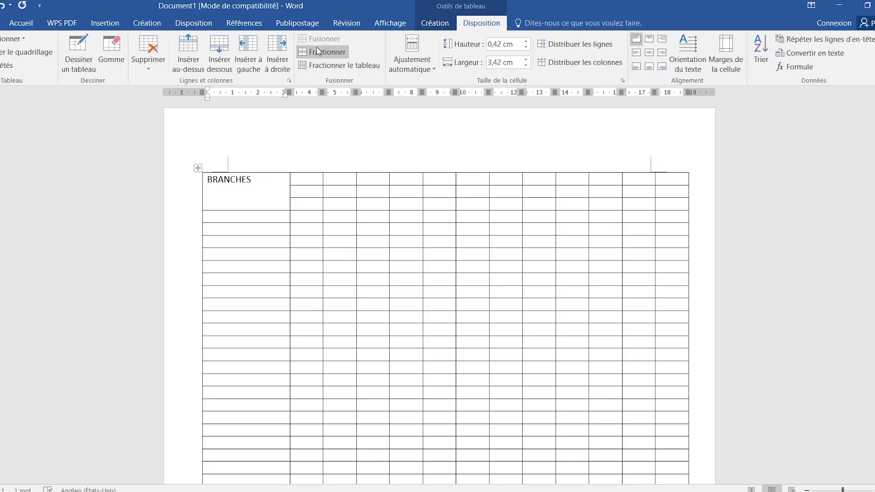
left_click(650, 53)
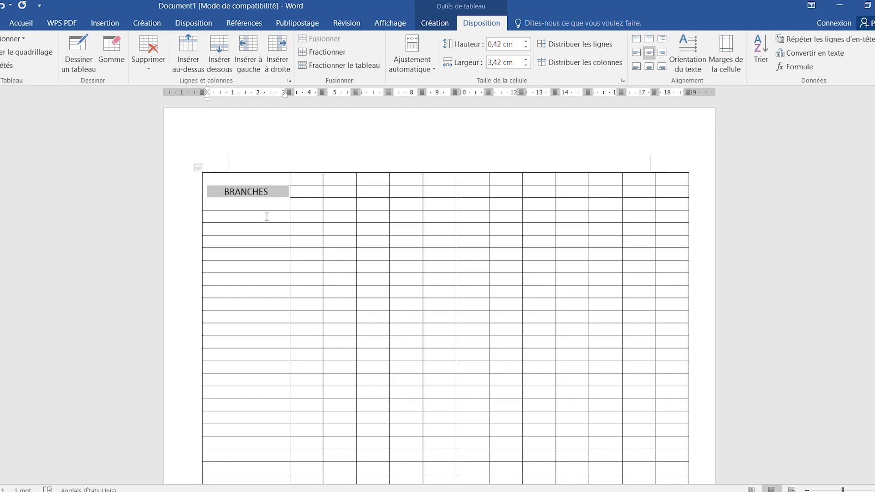
Merge the four first-row cells following BRANCHES and enter the heading PREMIERES SEMESTRE
left_click_drag(309, 178, 399, 178)
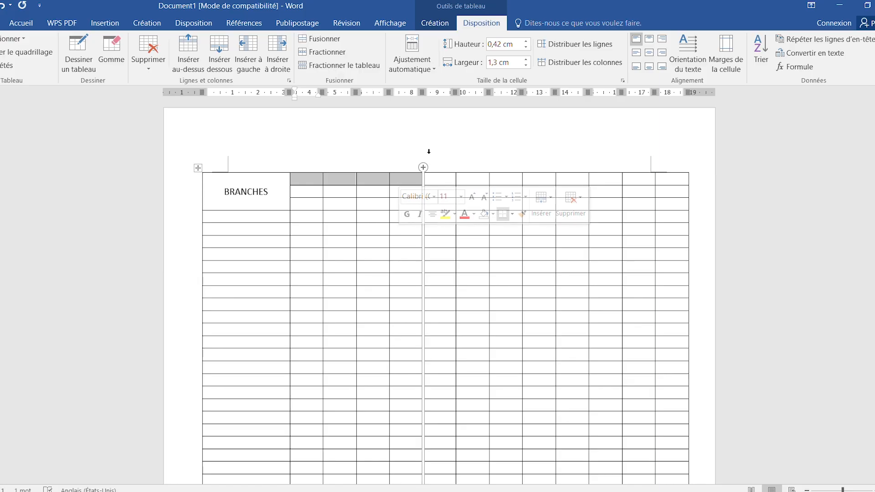
left_click(317, 40)
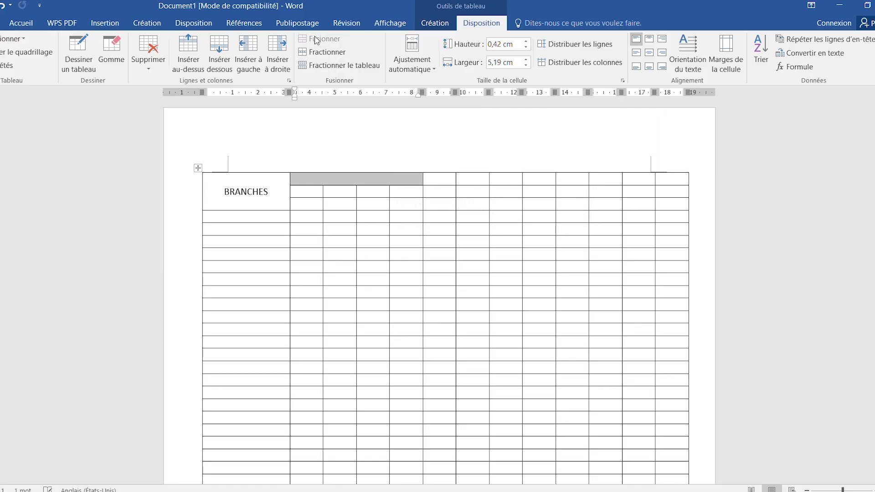
type("PREM")
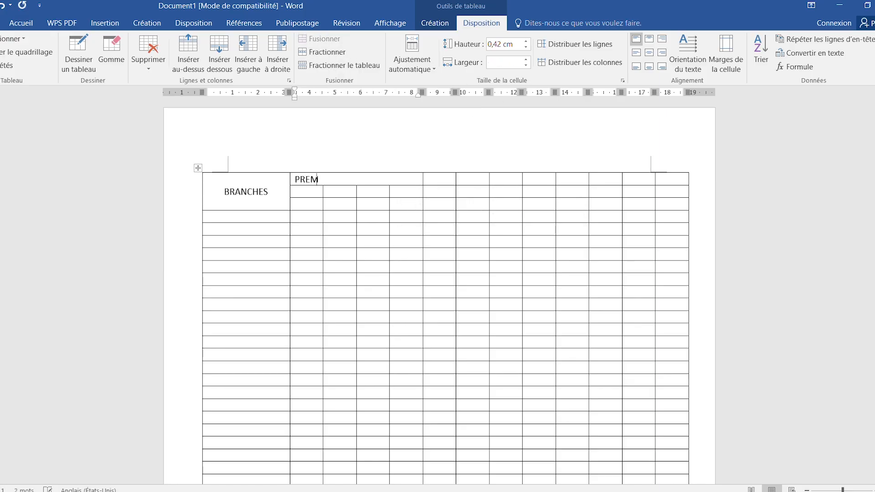
type("IERES SEMESTRE")
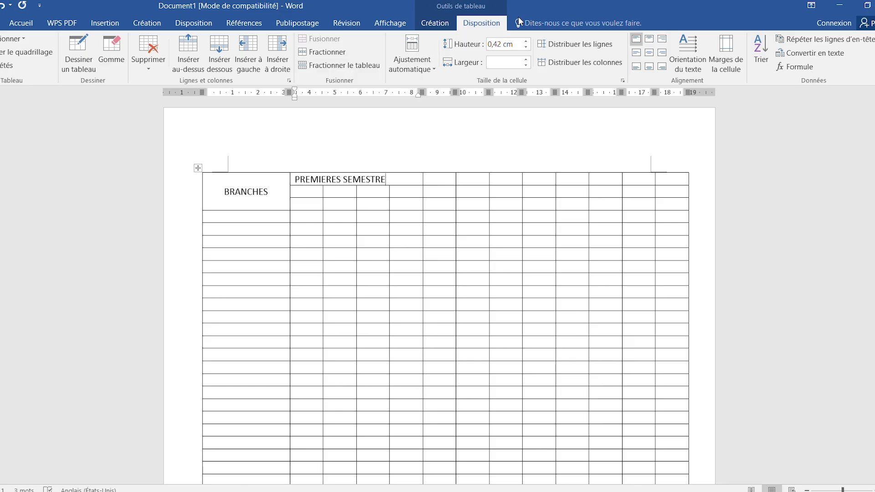
Merge the first two cells beneath PREMIERES SEMESTRE and enter TRAV.JOUR, checking the report card image for the heading
left_click_drag(307, 190, 330, 190)
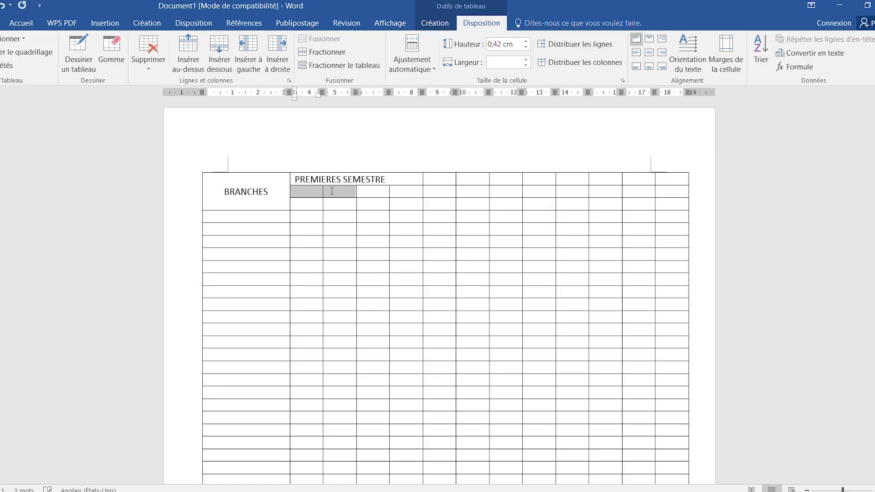
left_click(329, 40)
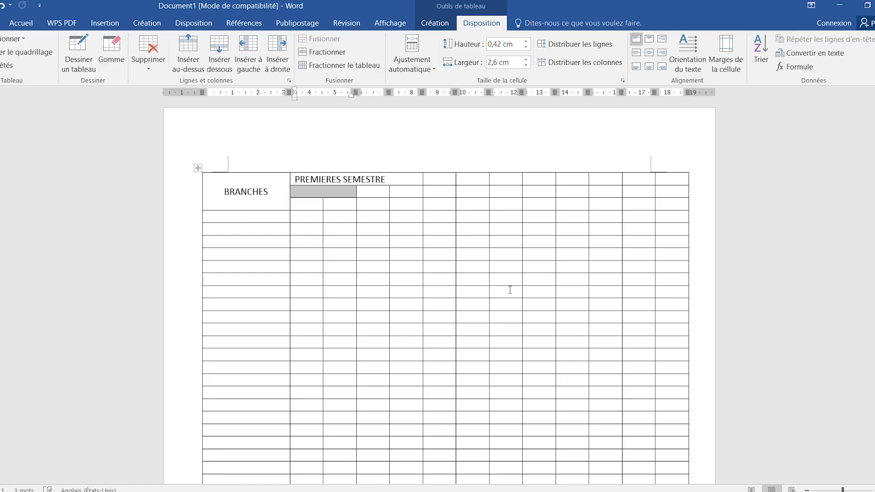
left_click(638, 491)
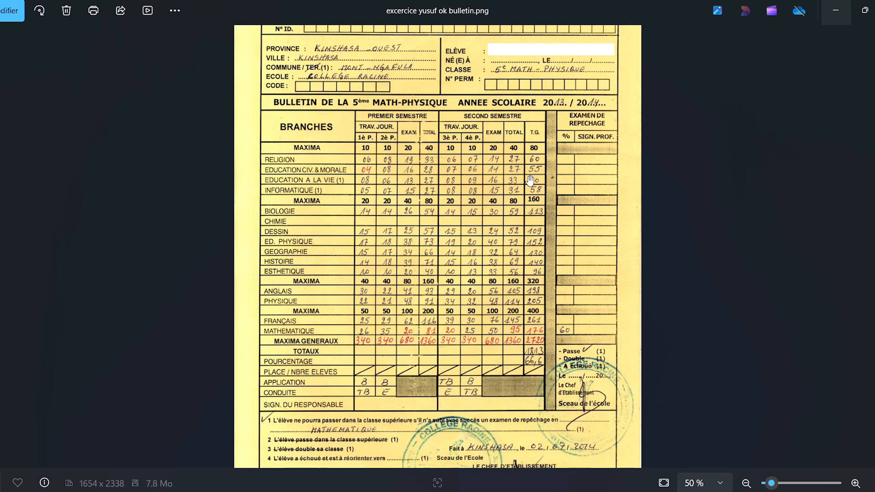
key("alt+Tab")
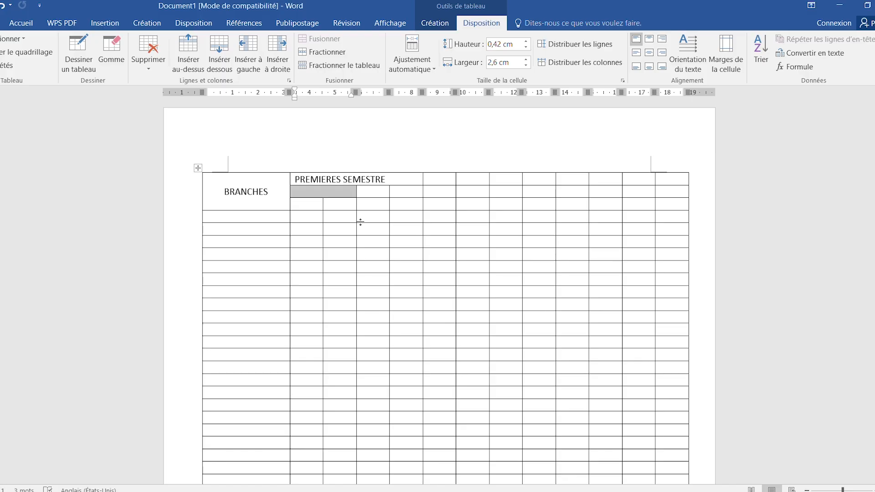
type("TRA")
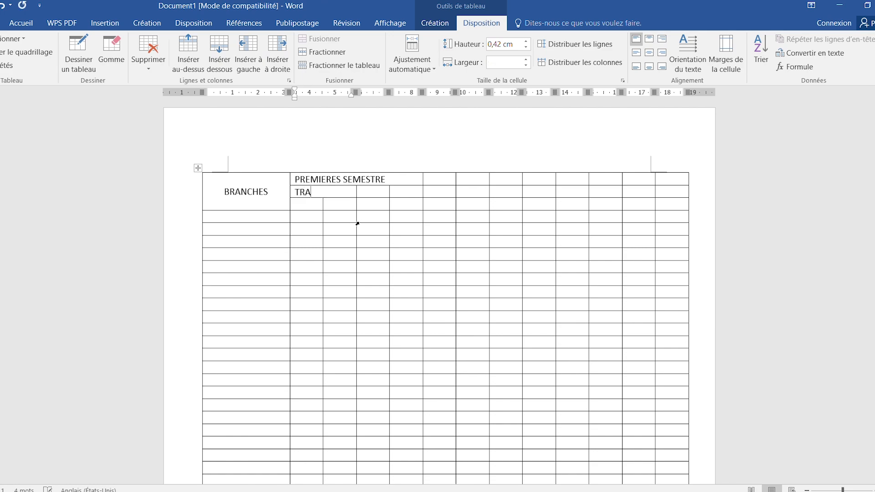
type("V.JOUR")
Enter 1ere and 2ème in the two cells beneath TRAV.JOUR
left_click(300, 206)
type("1ere")
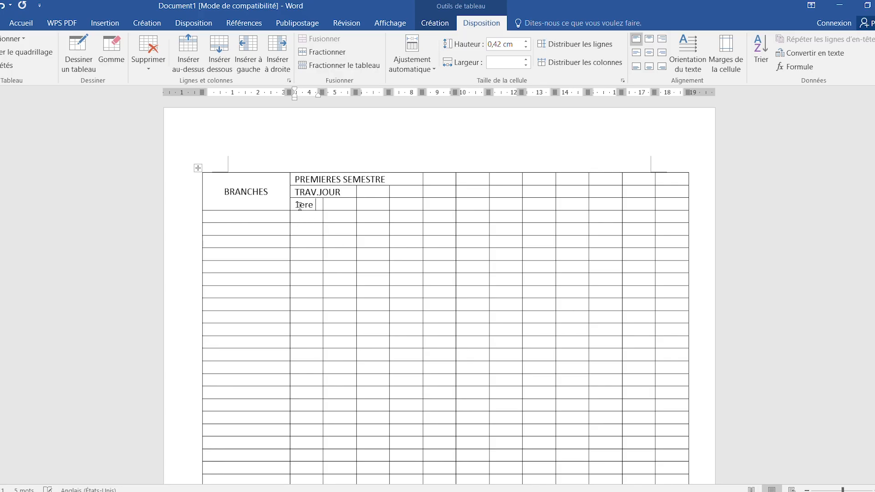
left_click(332, 206)
type("2e")
type("me")
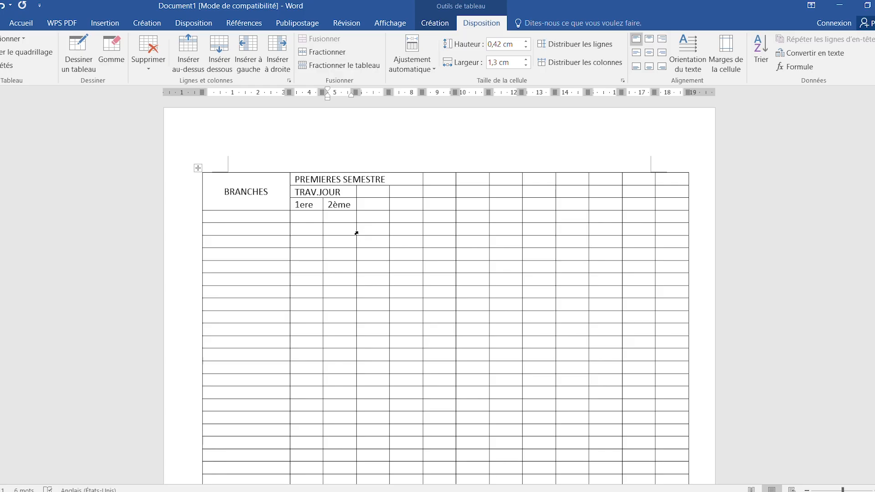
Merge the second- and third-row cells beside TRAV.JOUR vertically and enter EXAM
left_click(372, 192)
left_click_drag(372, 191, 372, 204)
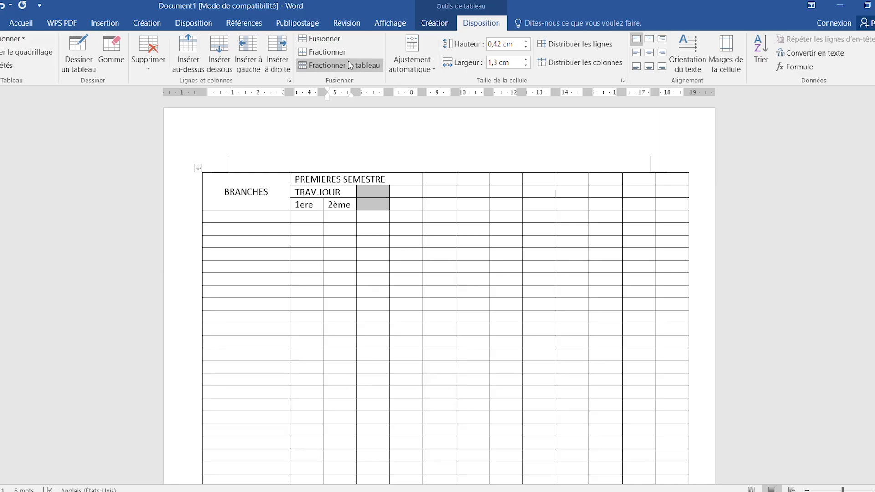
left_click(324, 40)
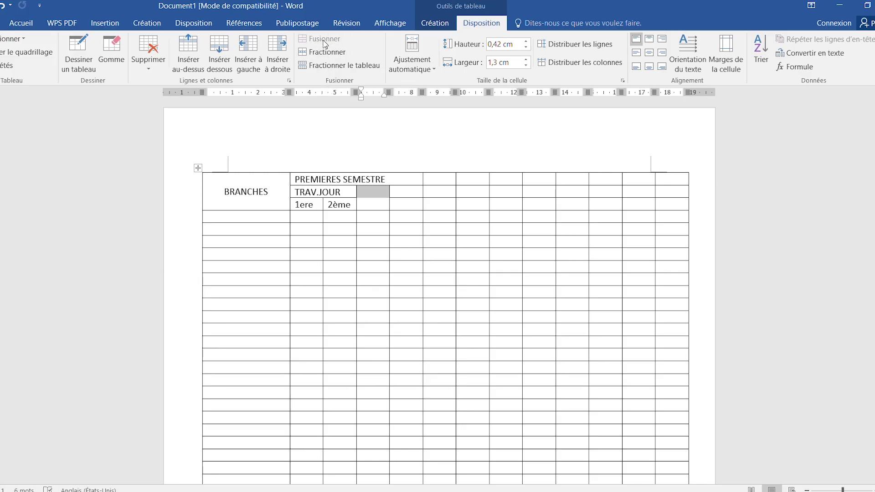
left_click(378, 199)
type("EXAM")
Merge the second- and third-row cells beside EXAM vertically and enter TOT
left_click_drag(403, 192, 401, 208)
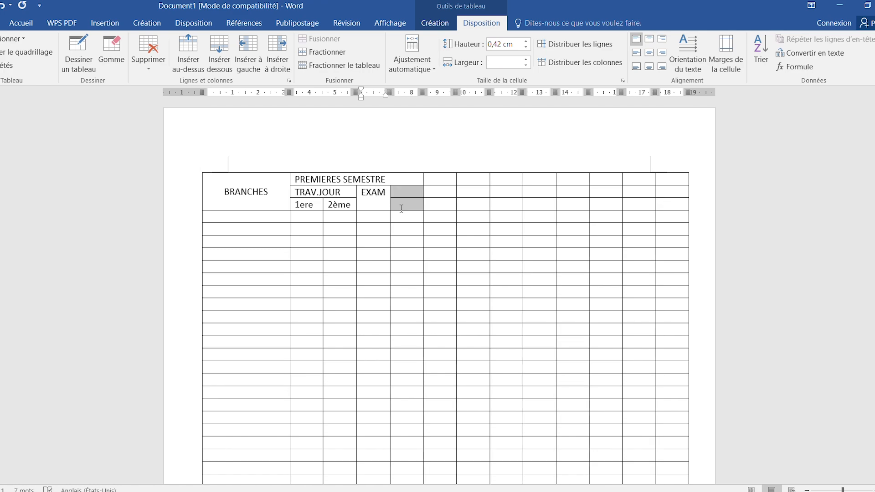
left_click(329, 40)
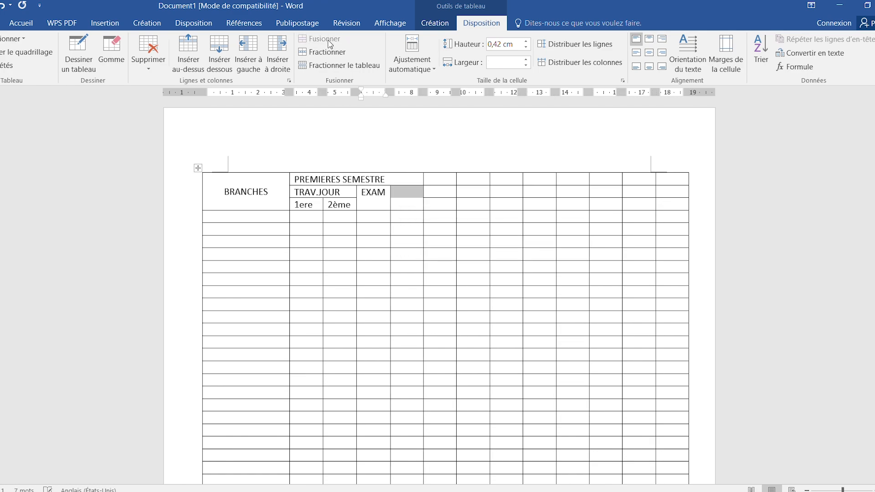
type("TC")
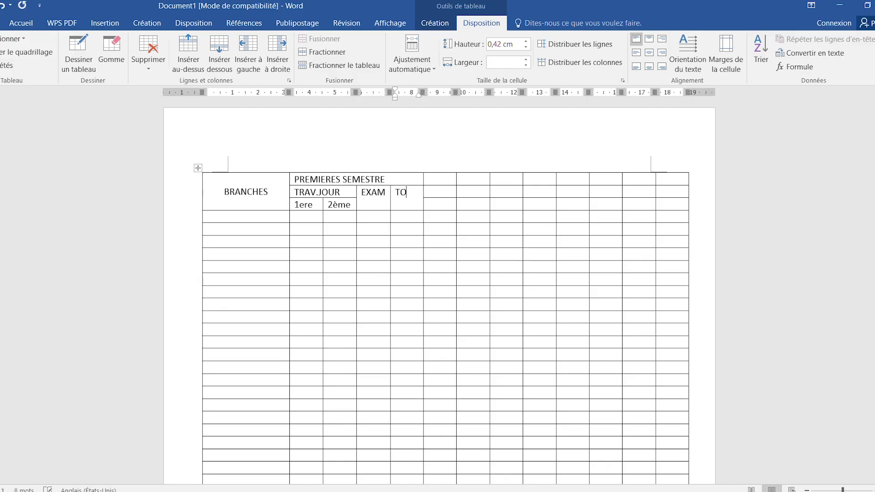
type("T")
Merge the five first-row cells following PREMIERES SEMESTRE and enter the centred heading SECOND SEMESTRE, checking the report card image for the layout
left_click(450, 208)
left_click(436, 179)
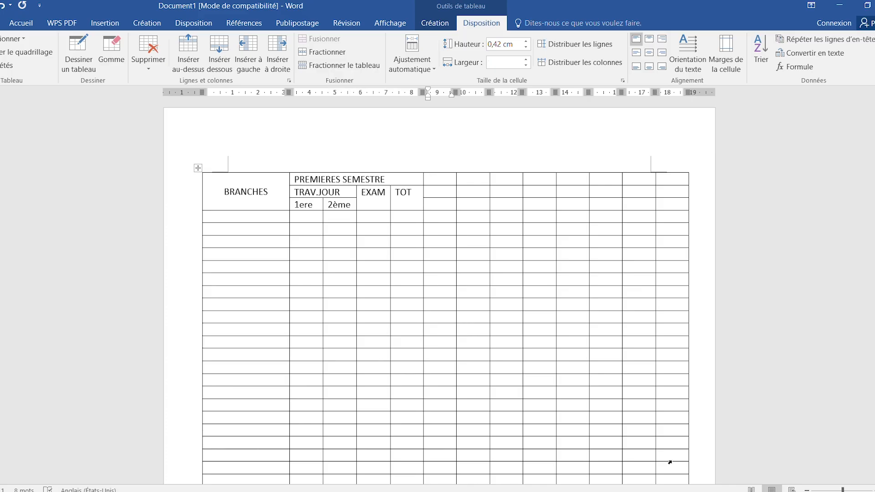
key("alt+Tab")
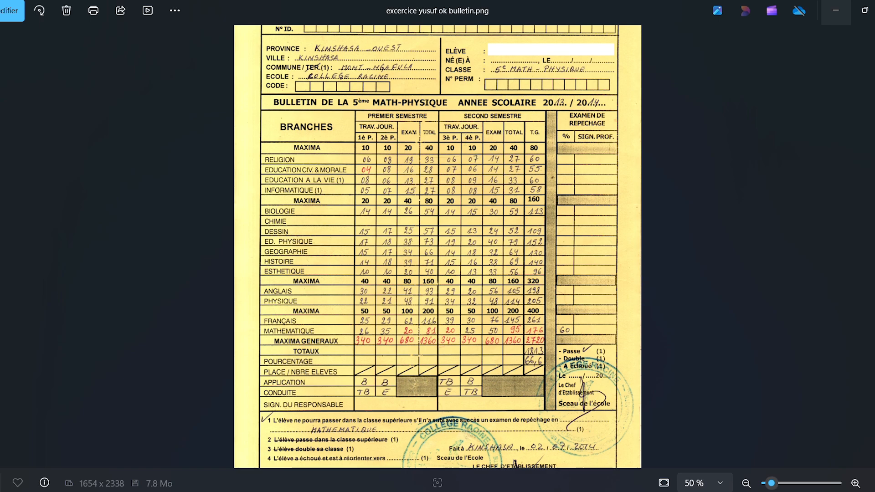
key("alt+Tab")
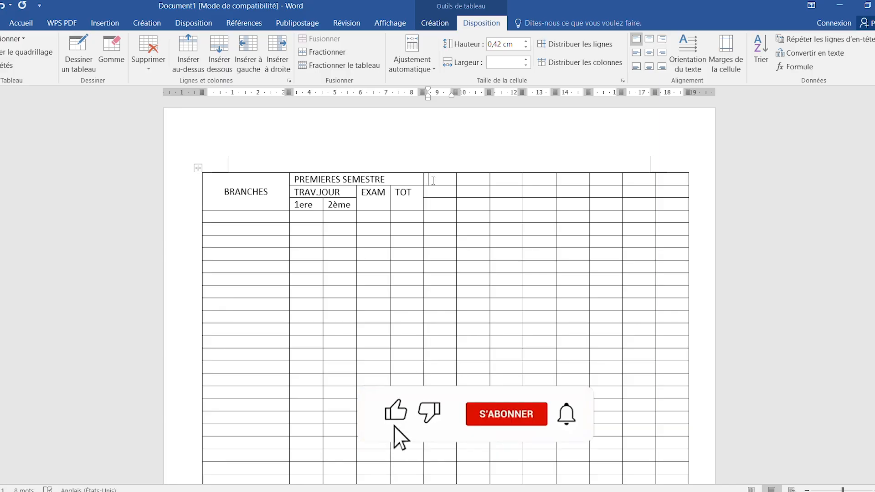
left_click_drag(451, 180, 568, 175)
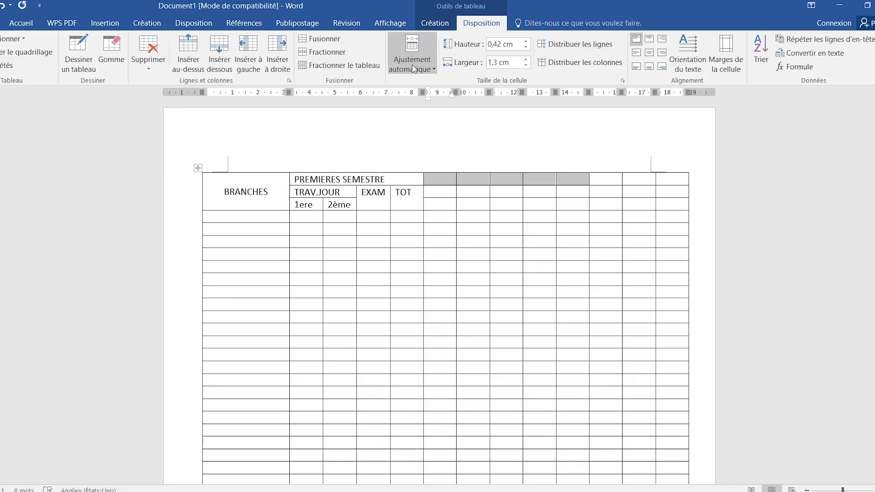
left_click(335, 45)
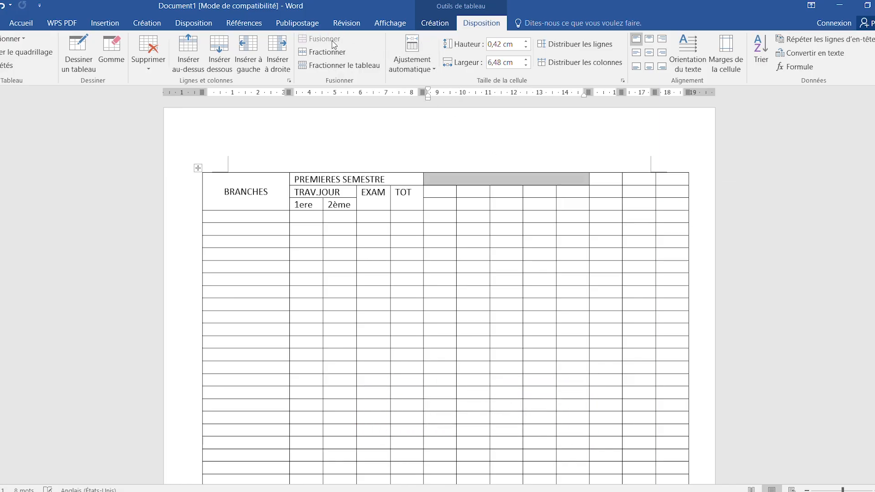
type("SECON")
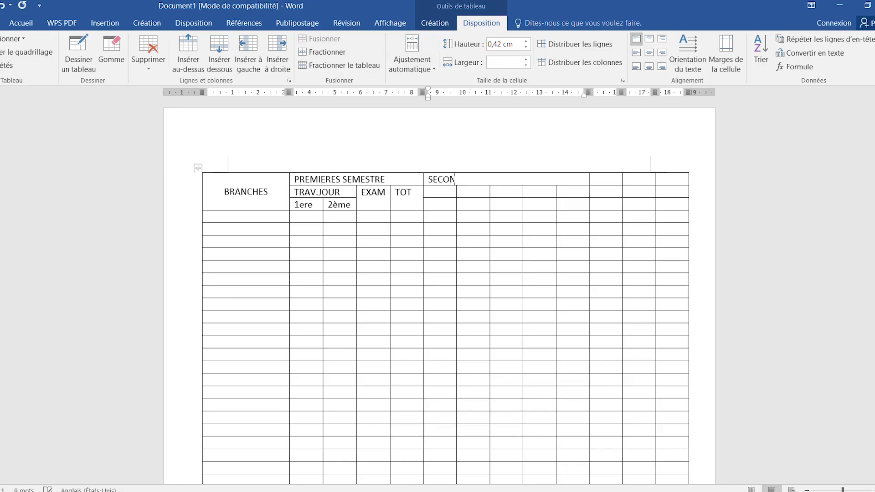
type("D SEMESTRE")
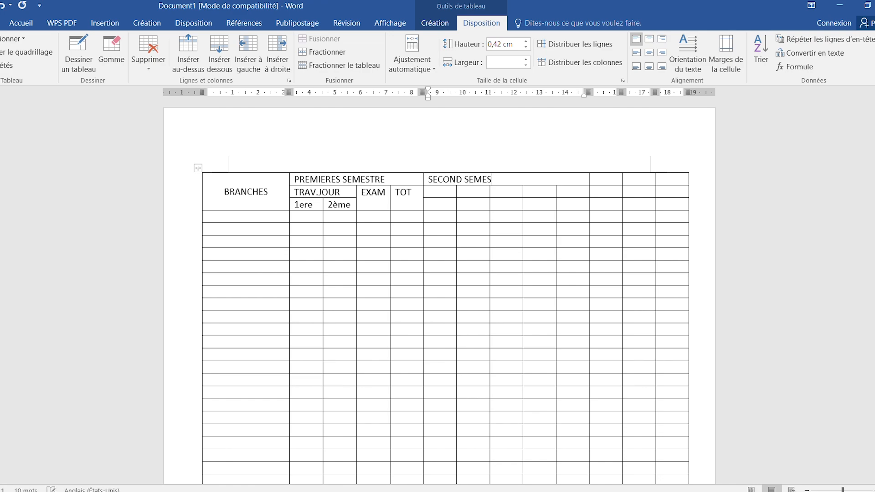
key("ctrl+e")
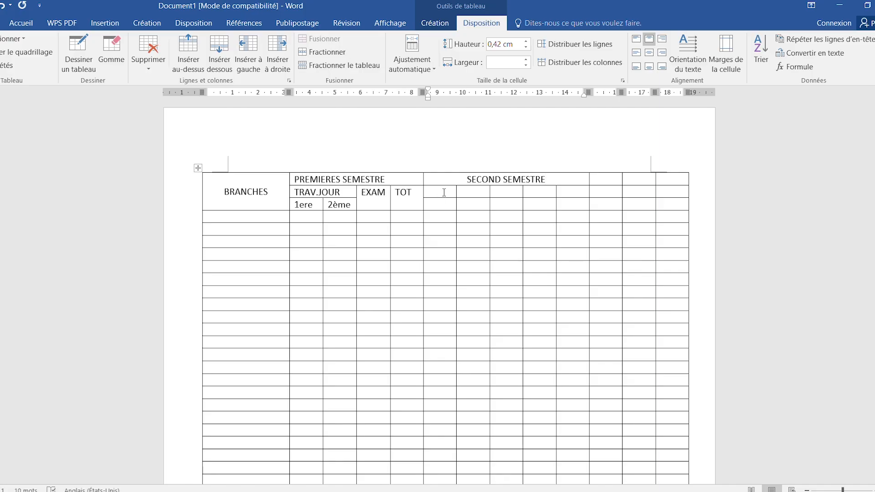
Merge the first two cells beneath SECOND SEMESTRE, enter TRAV.JOUR, and enter 3è in the first cell below it
left_click_drag(444, 192, 467, 194)
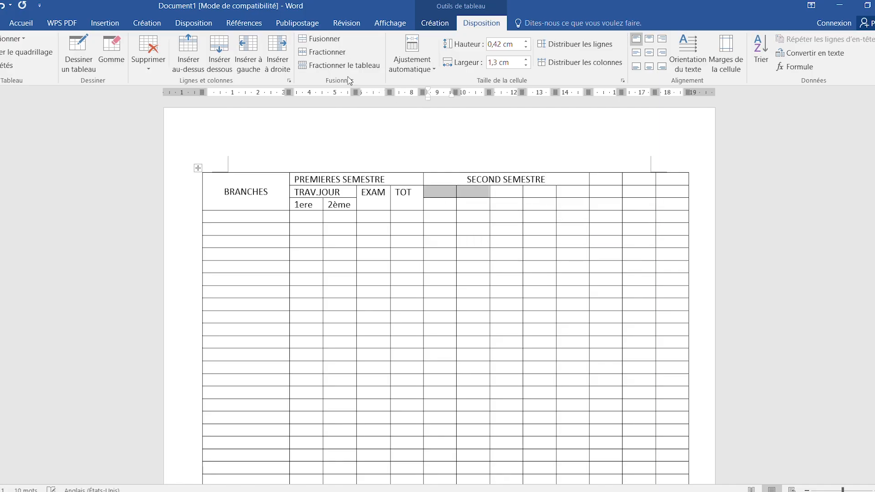
left_click(321, 40)
type("TRA")
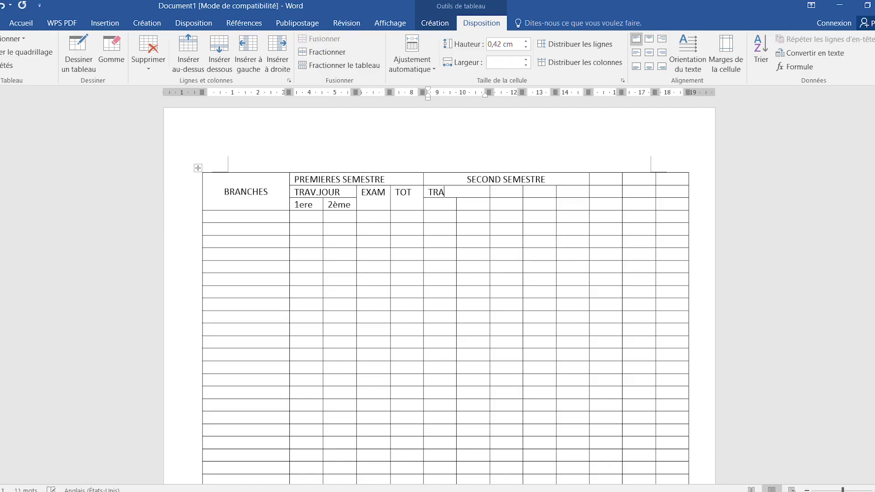
type("V.JOU")
left_click(440, 203)
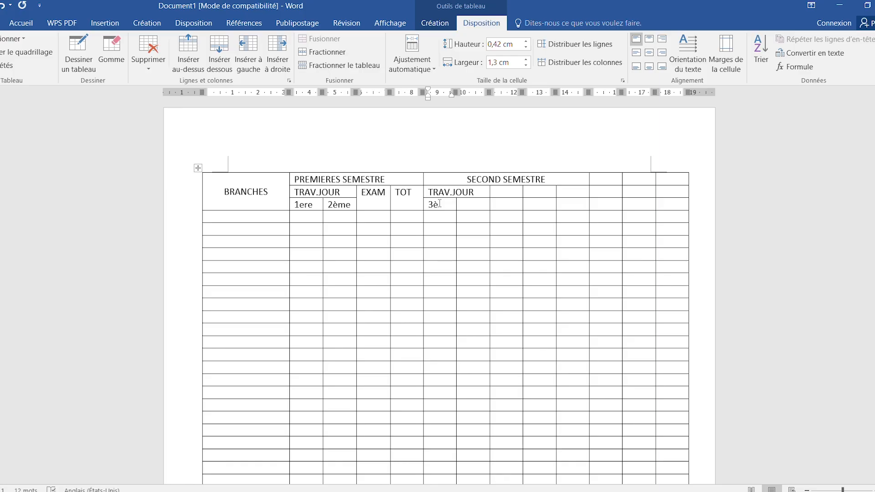
type("3è")
Set the proofing language of the whole document to Français (France)
key("ctrl+a")
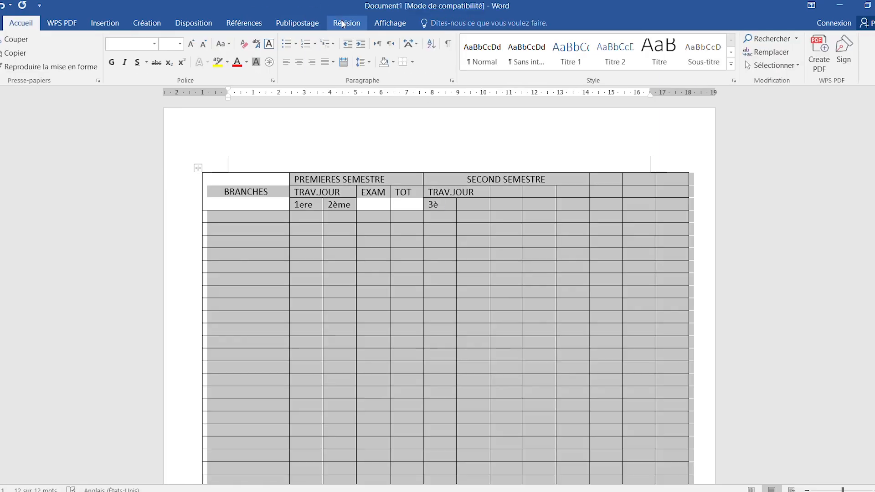
left_click(343, 23)
left_click(135, 57)
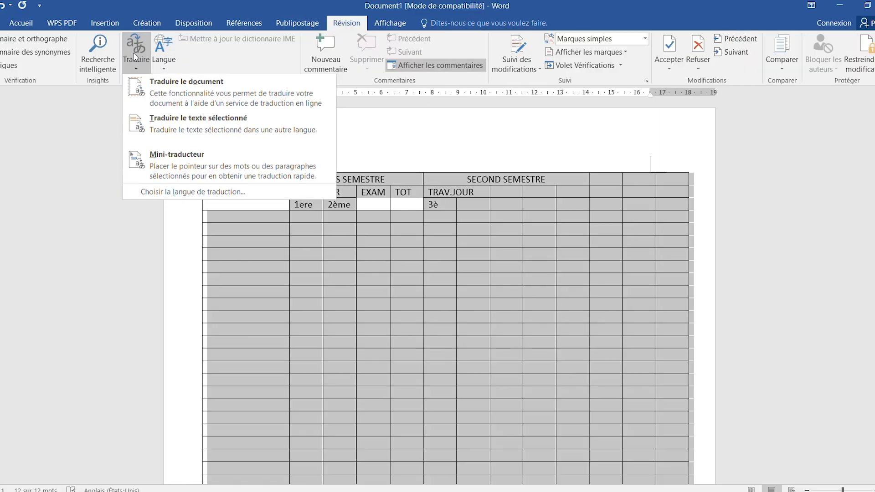
left_click(163, 61)
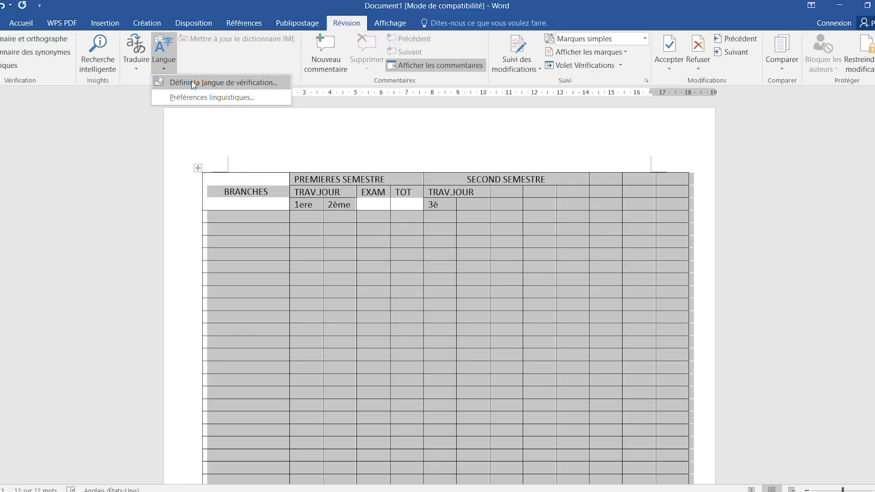
left_click(193, 83)
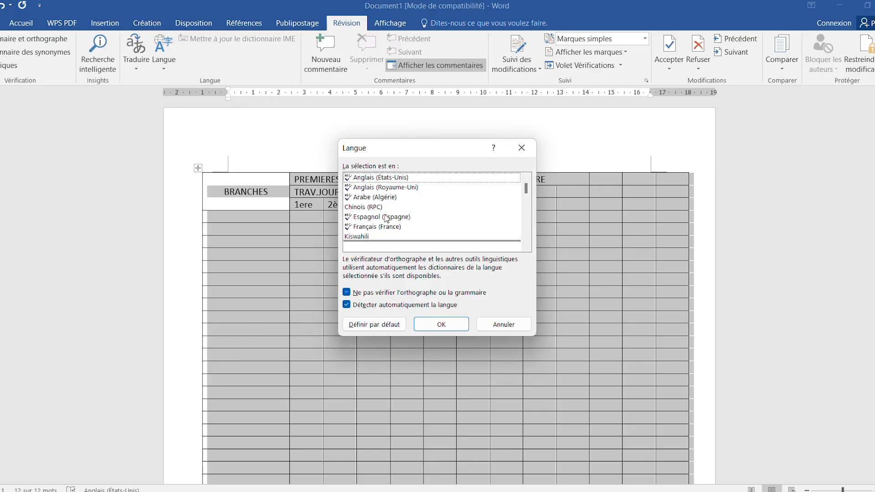
left_click(371, 227)
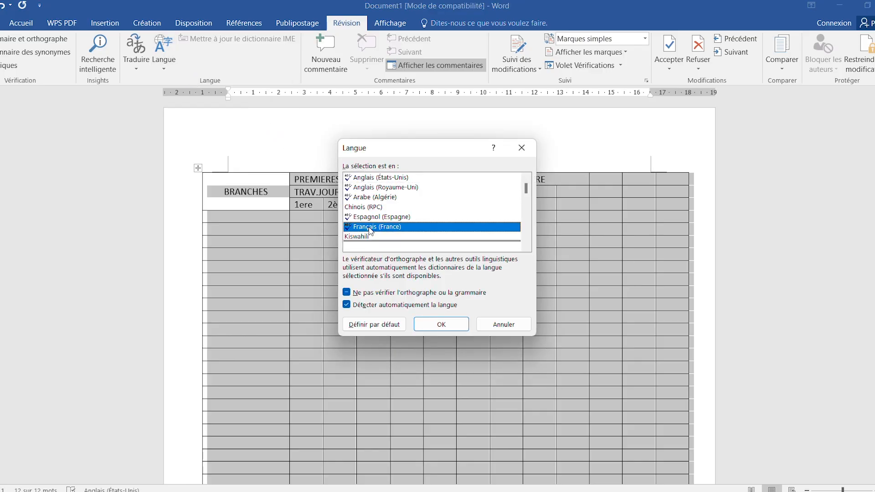
left_click(436, 325)
left_click(359, 203)
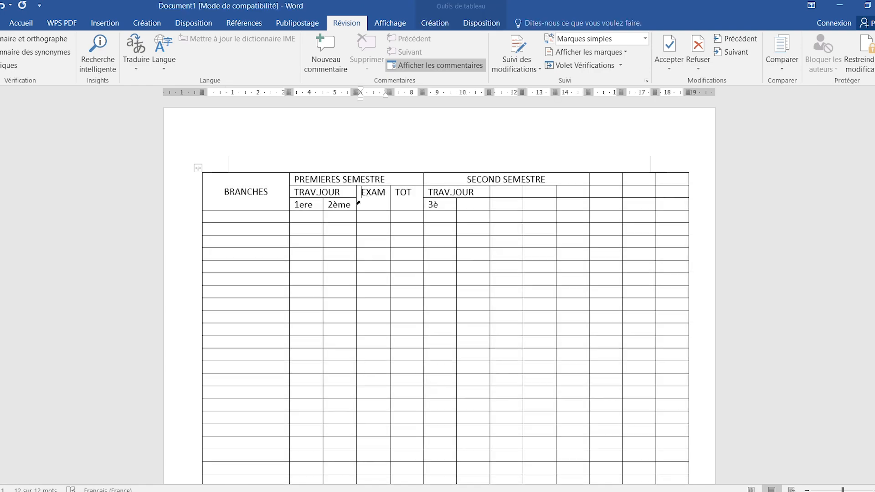
Complete the label in the first cell beneath the second TRAV.JOUR as 3ème with a superscript ordinal ending
left_click(444, 202)
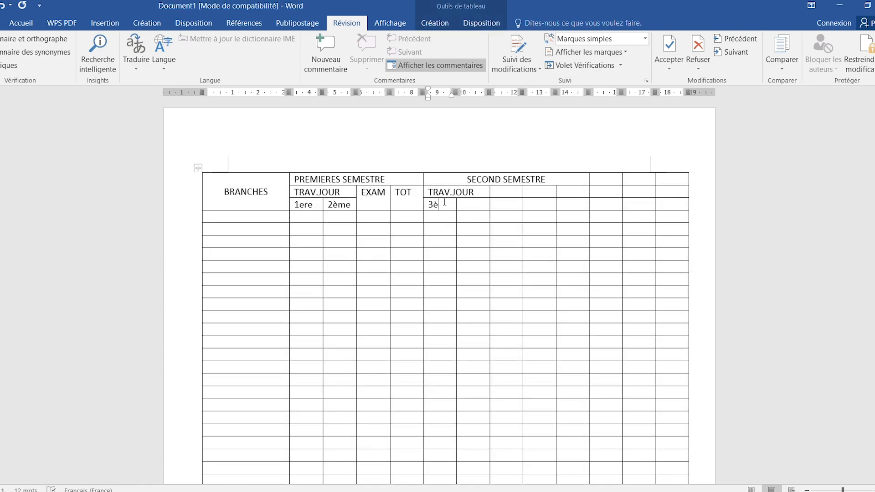
type("M")
key("BackSpace")
type("m")
type("e")
left_click(470, 208)
Retouch the labels beneath the first TRAV.JOUR, making the second one 2ème P with a superscript ordinal ending
left_click(315, 208)
key("BackSpace")
type("e")
left_click(355, 205)
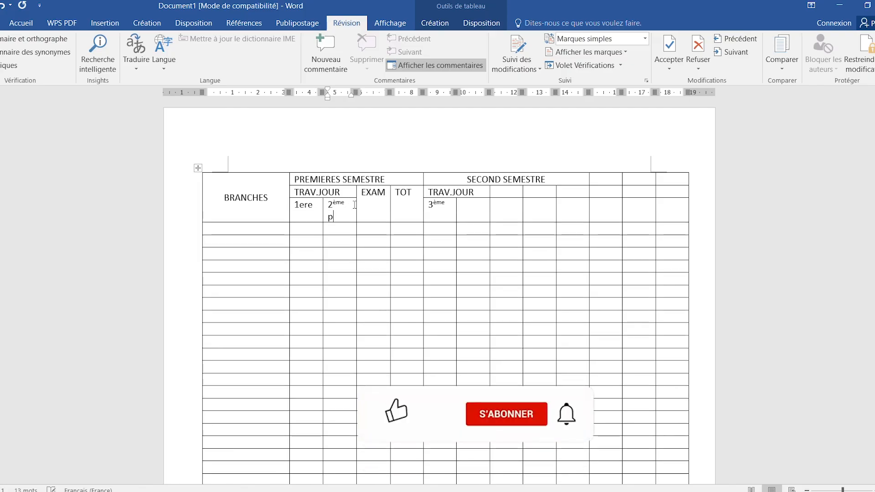
type("P")
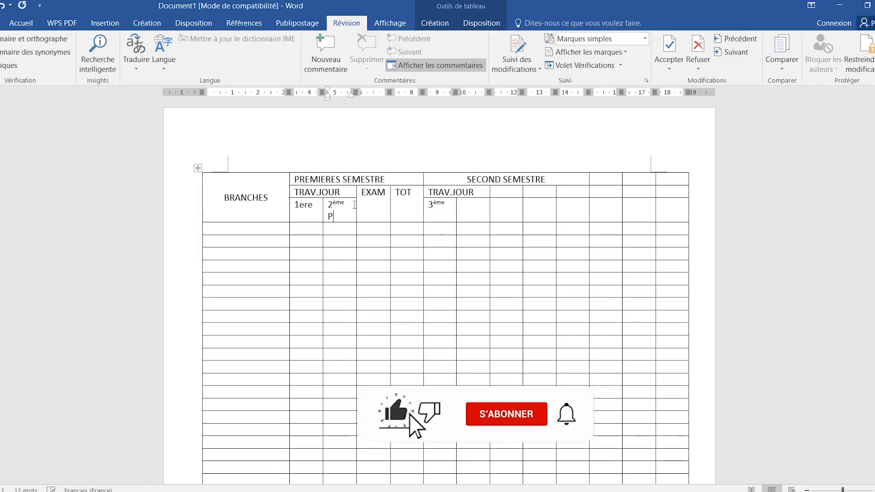
Rewrite the first label beneath the first TRAV.JOUR as 1ère P with a superscript ordinal ending
left_click(311, 205)
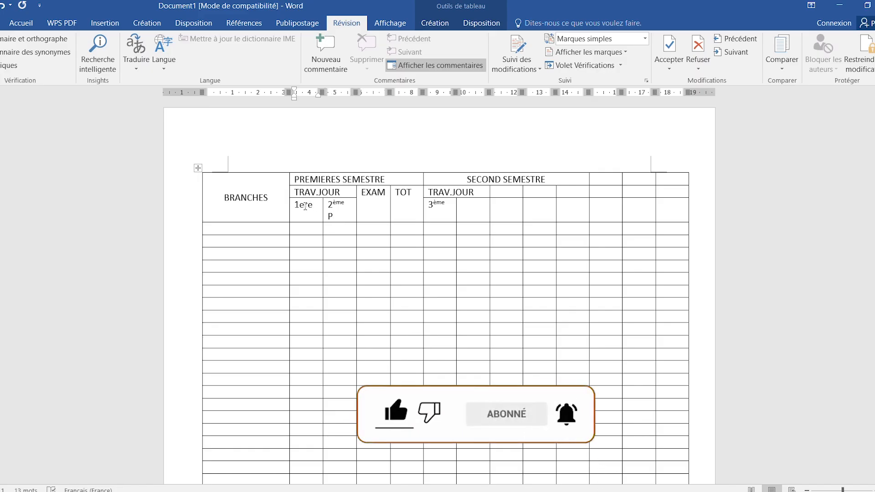
key("BackSpace")
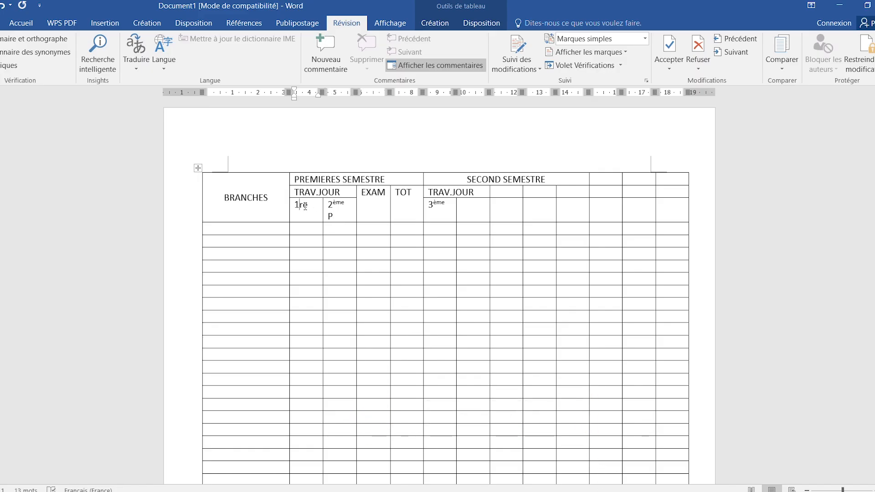
type("è")
key("BackSpace")
type("ème")
type(" P")
Reduce the font size of the 1ère P and 2ème P cells to 10
left_click(341, 214)
left_click_drag(351, 218, 301, 210)
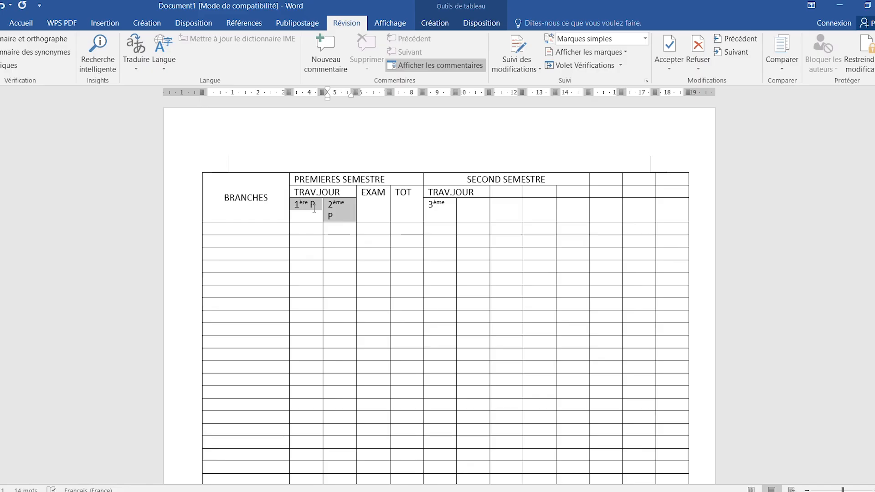
left_click(37, 24)
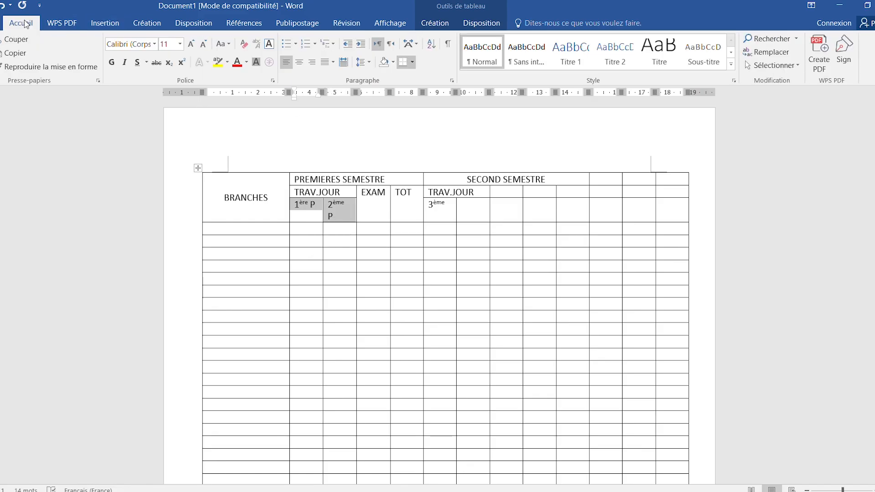
left_click(201, 49)
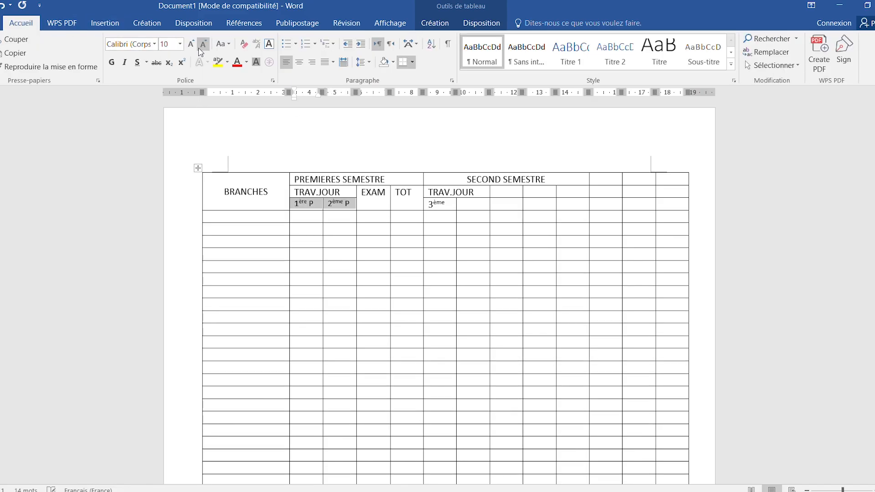
left_click(393, 208)
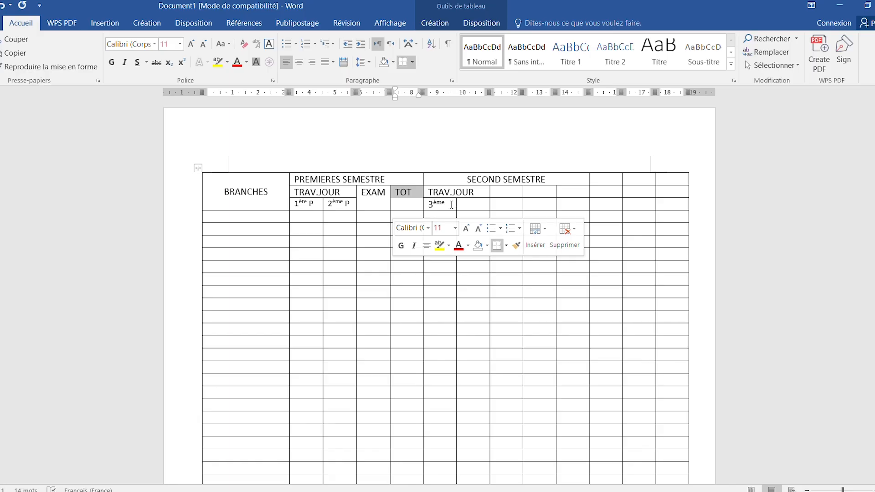
Enter 4ème in the cell beside 3ème, with a superscript ordinal ending
left_click(452, 204)
left_click(470, 205)
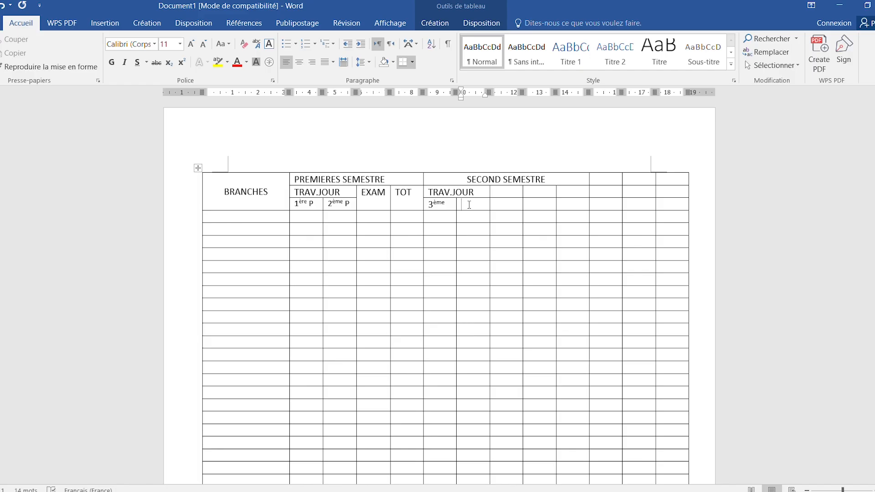
type("4èM")
key("BackSpace")
type("me")
Merge the second- and third-row cells beside the second TRAV.JOUR vertically
left_click_drag(513, 191, 511, 204)
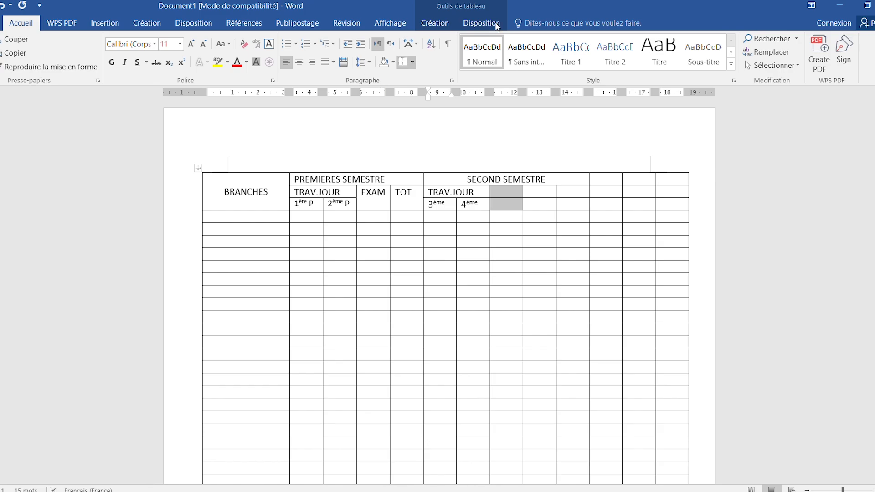
left_click(861, 6)
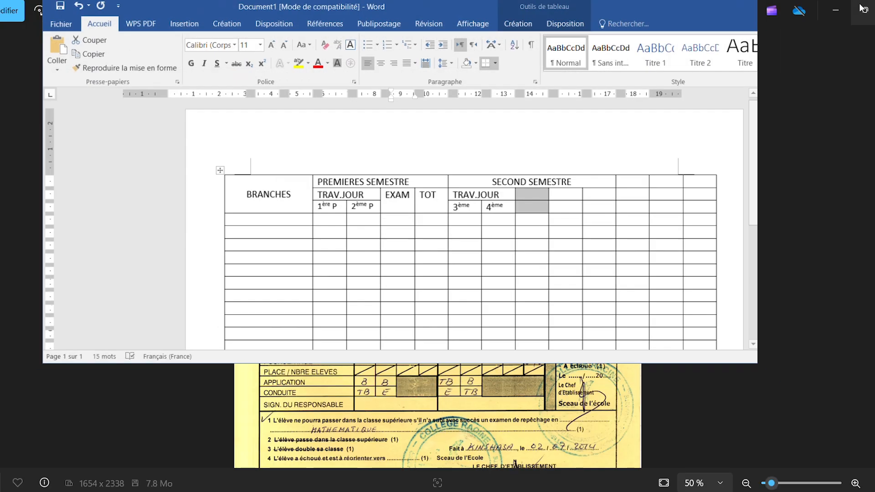
left_click(550, 29)
left_click(714, 9)
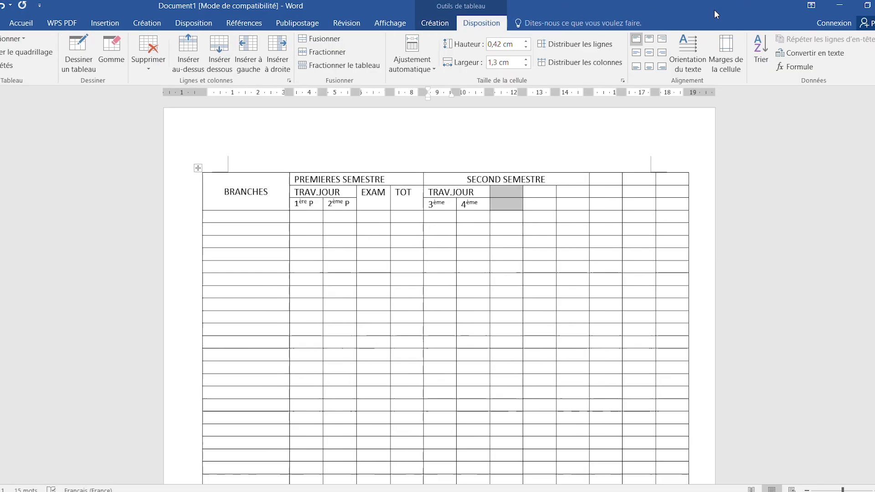
left_click(340, 41)
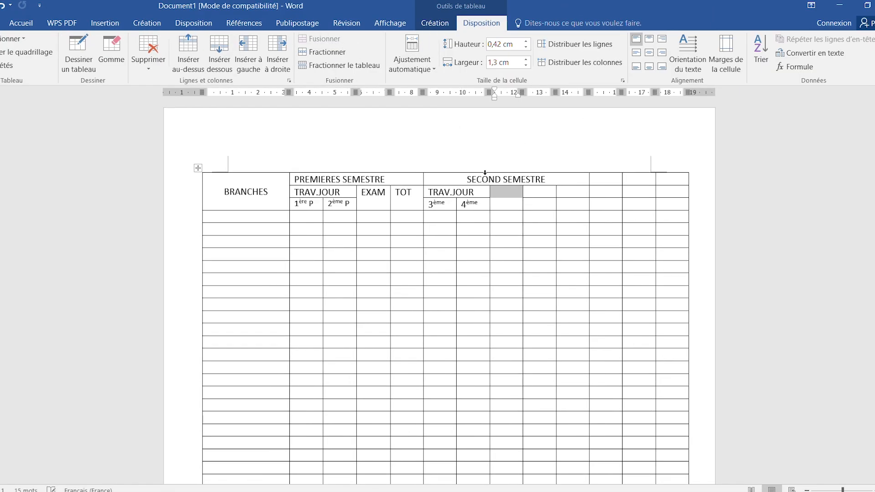
Merge the second- and third-row cells vertically in the fourth column beneath SECOND SEMESTRE
left_click(543, 181)
left_click_drag(539, 190, 538, 203)
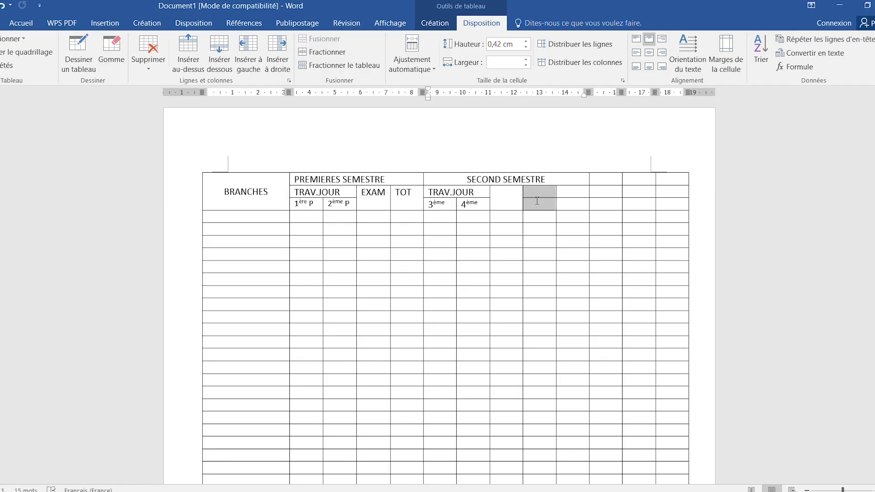
left_click(320, 42)
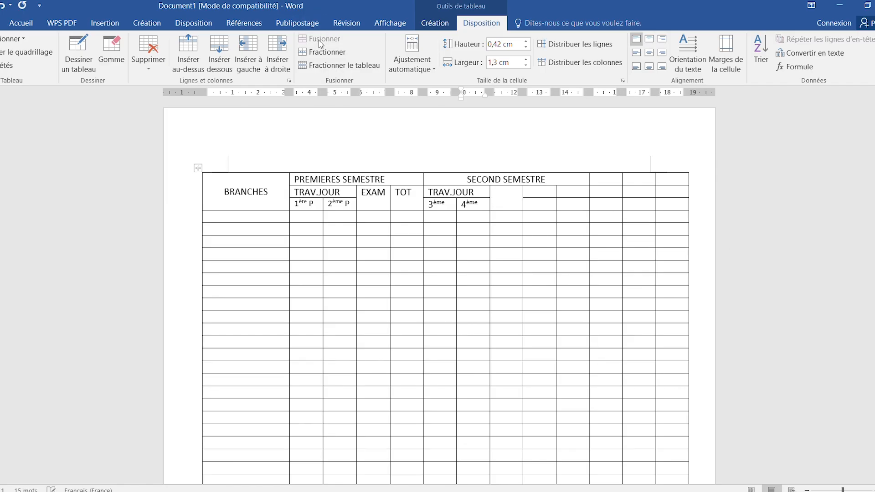
Enter EXAM and TOT in the two merged cells beside the second TRAV.JOUR
left_click(512, 199)
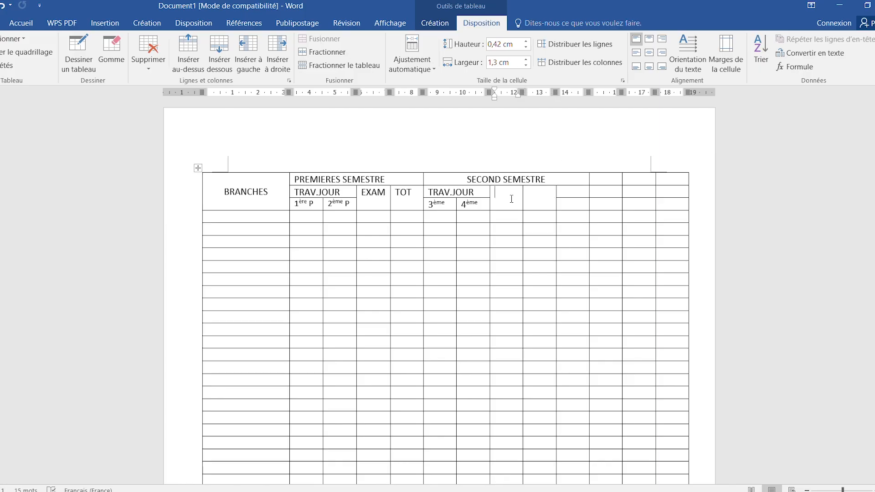
type("EXAM")
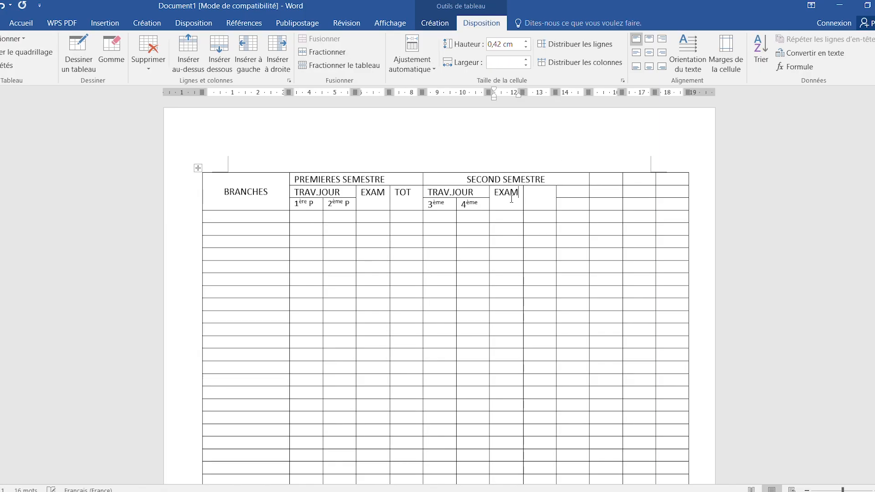
left_click(544, 197)
type("TOT")
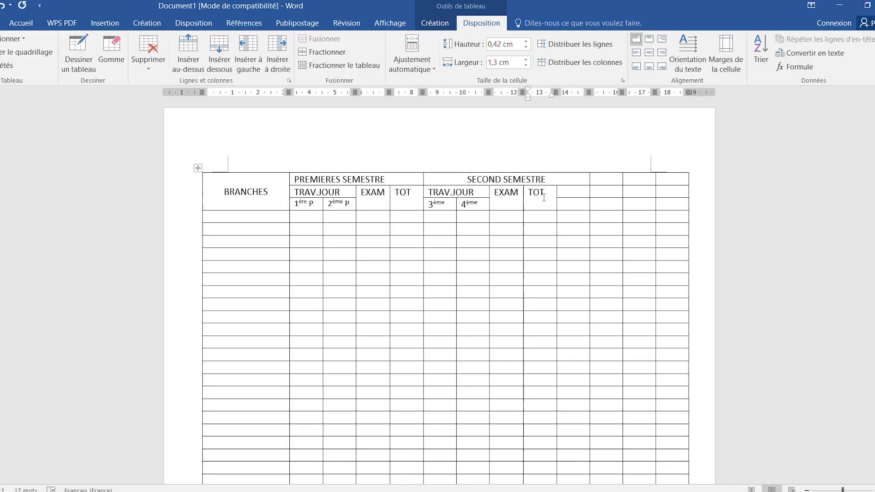
Merge the second- and third-row cells beside the second TOT vertically and enter T.G in the result
left_click_drag(574, 192, 574, 204)
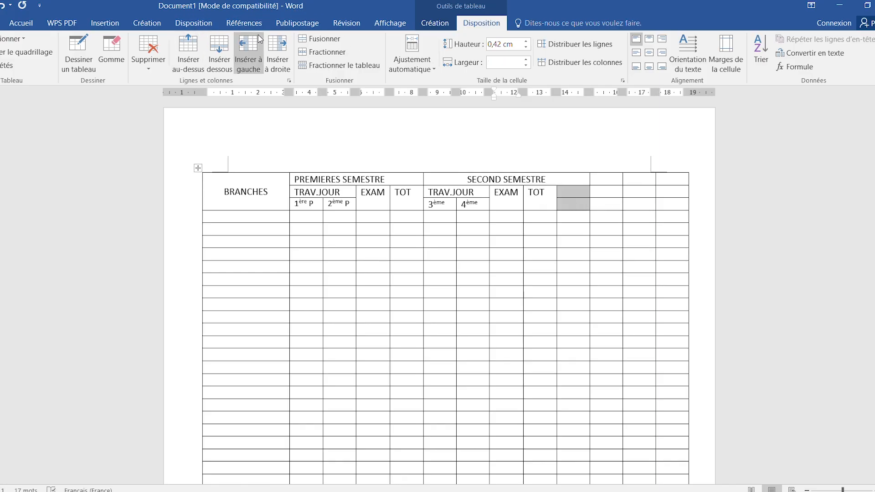
left_click(315, 40)
type("T")
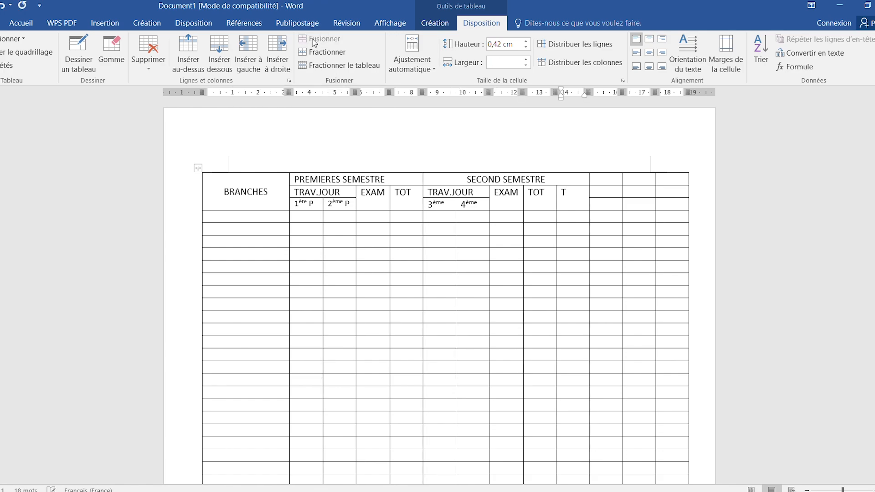
type(" .G")
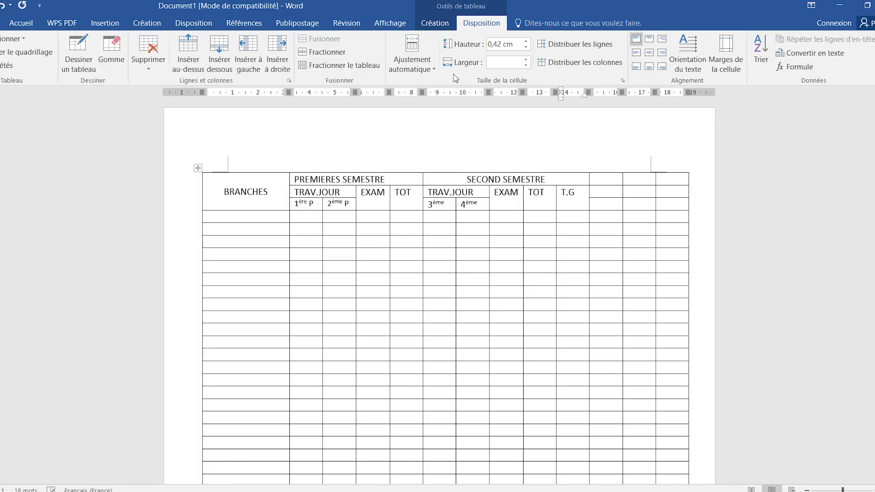
Check the scanned report card, narrow the column after T.G to about 0,62 cm and merge all its cells into one
left_click(596, 180)
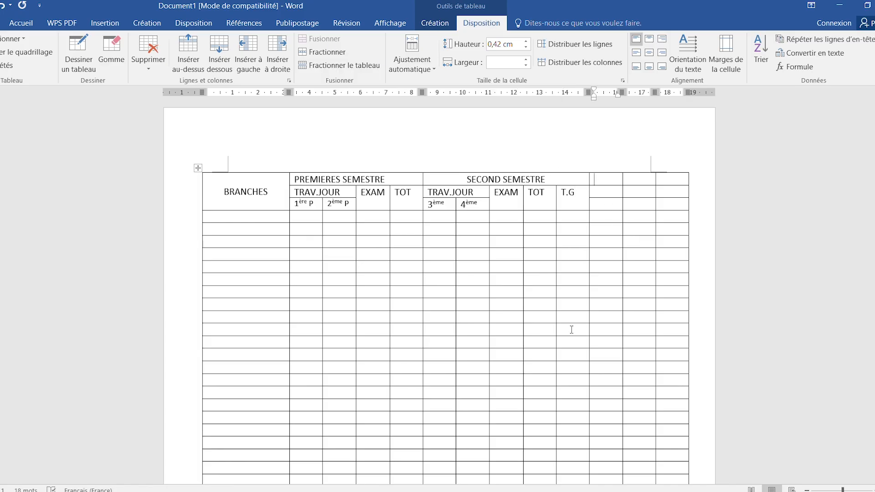
mouse_move(637, 491)
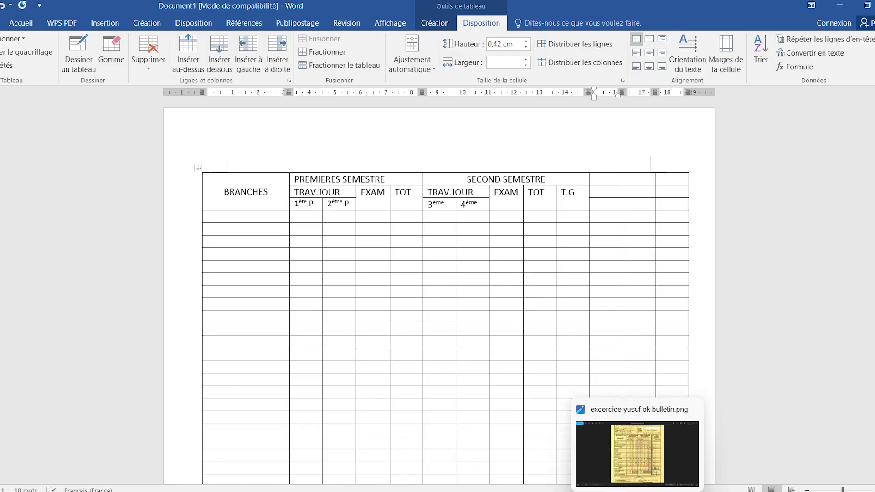
left_click(635, 460)
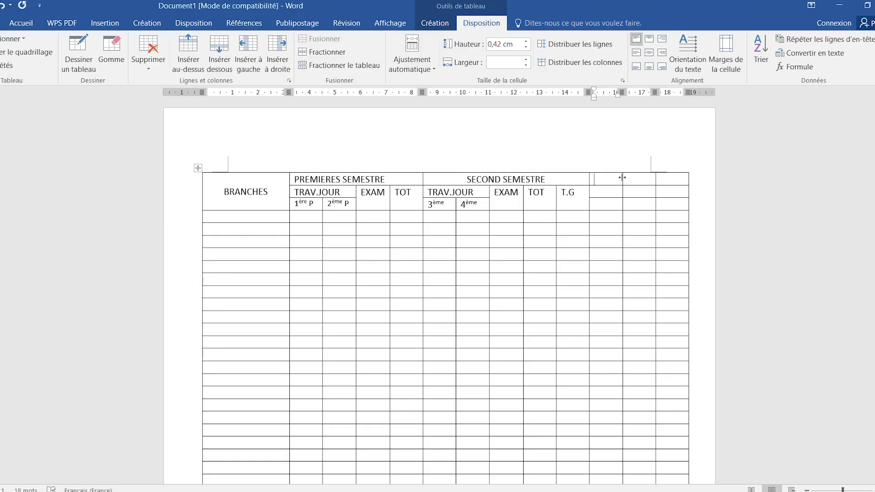
left_click_drag(623, 178, 604, 180)
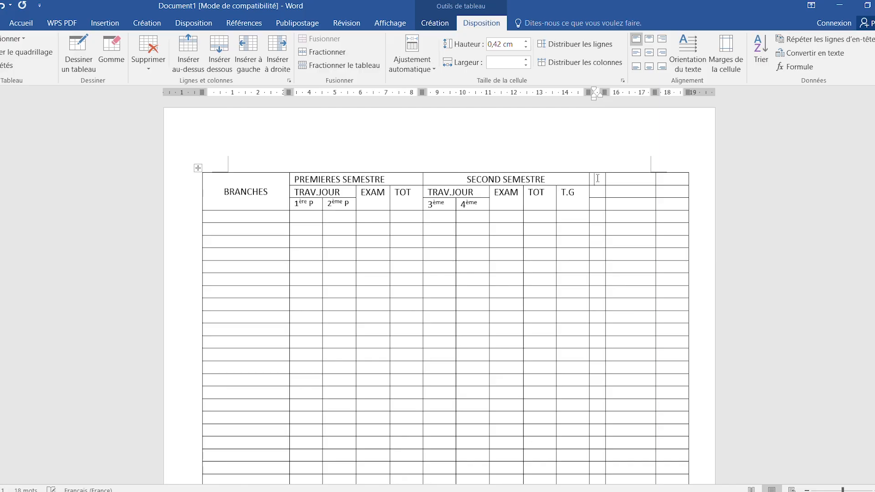
left_click(597, 169)
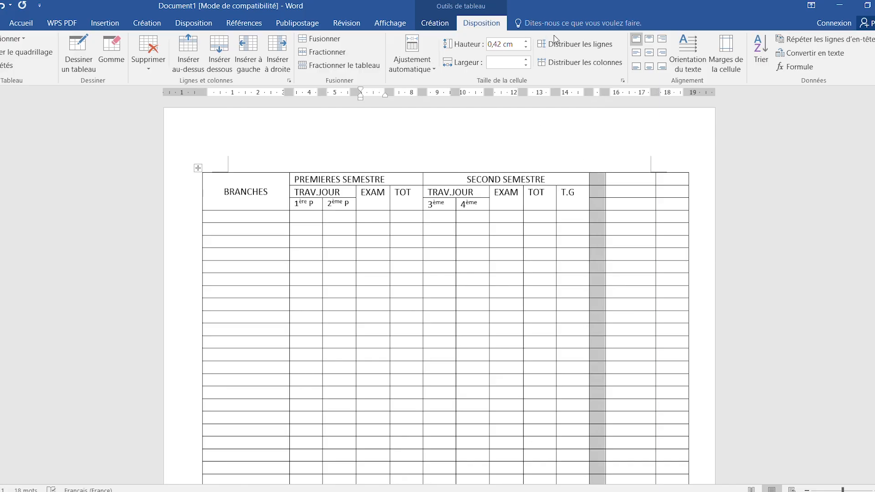
left_click(334, 41)
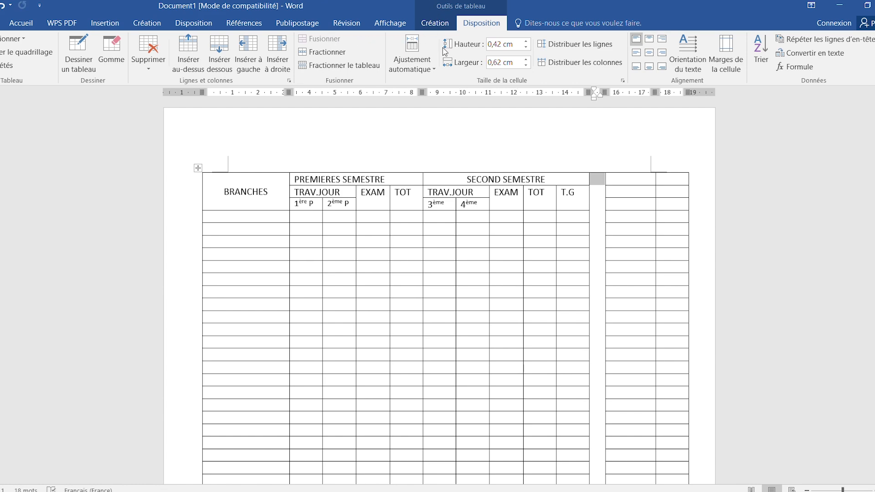
Shade the narrow merged column after T.G dark grey
left_click(868, 5)
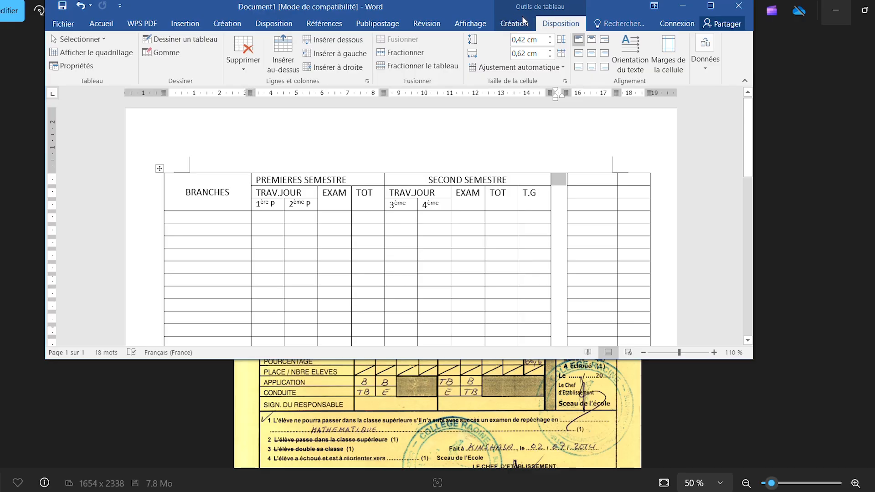
left_click(514, 23)
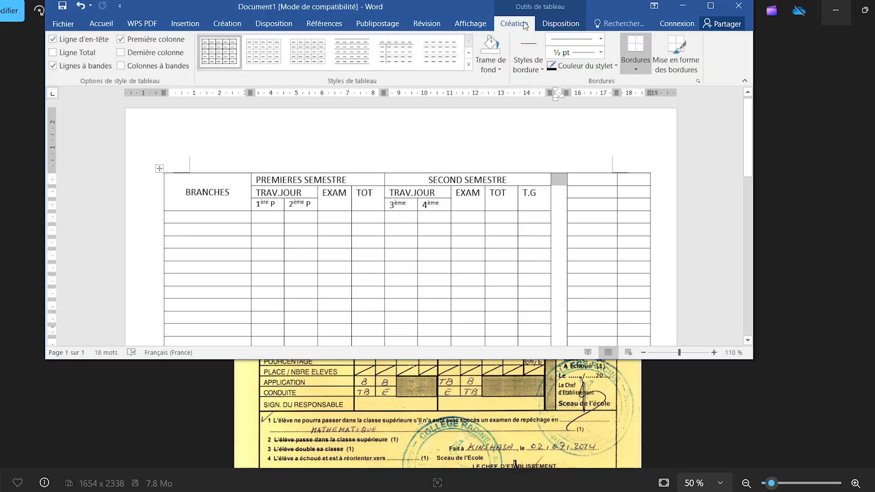
left_click(865, 10)
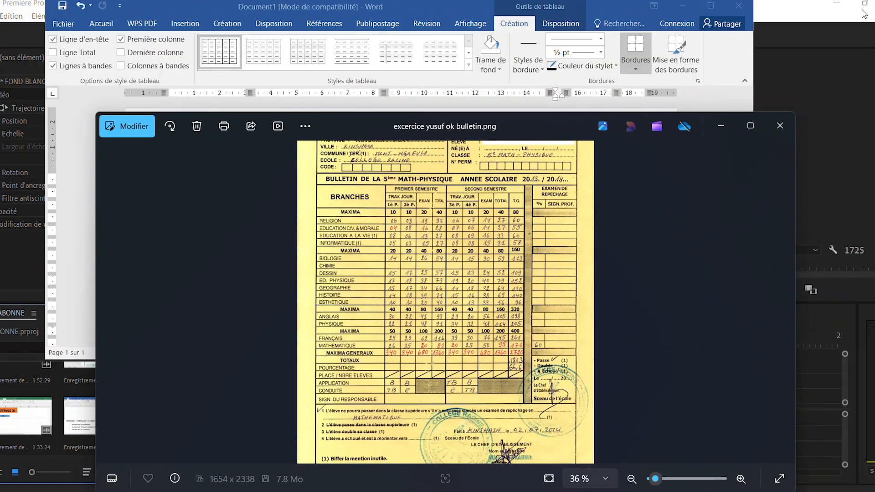
left_click(710, 8)
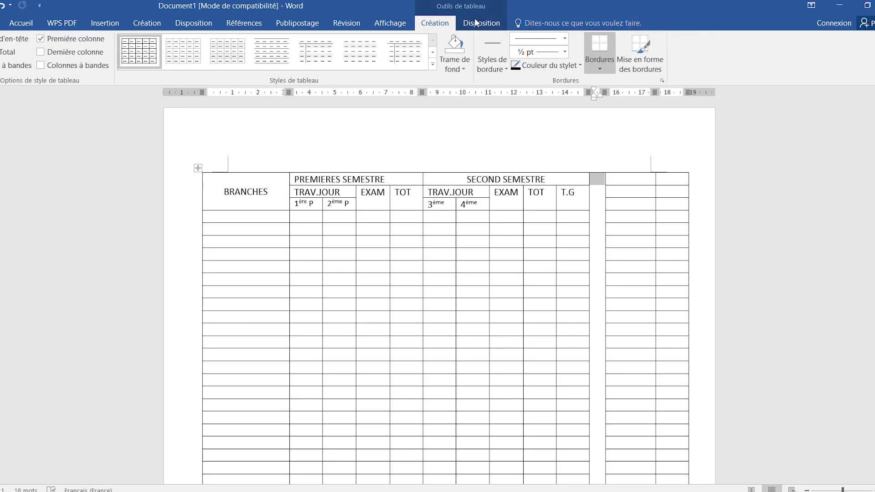
left_click(454, 71)
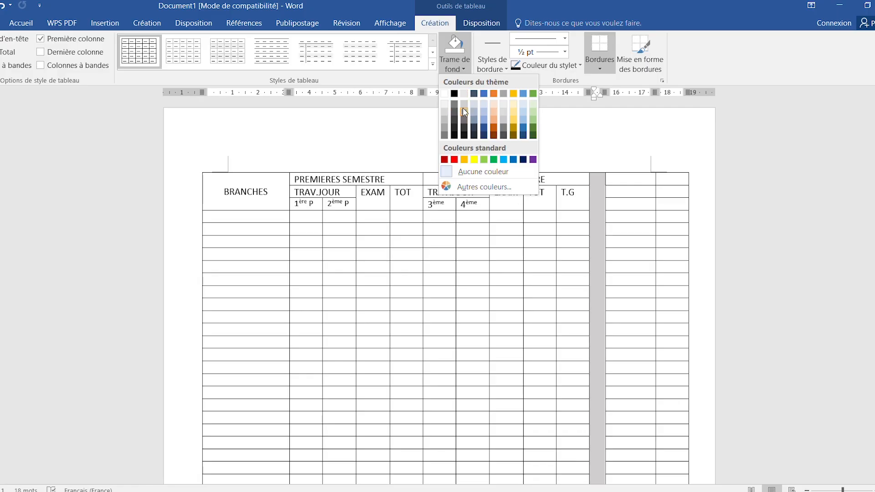
left_click(456, 124)
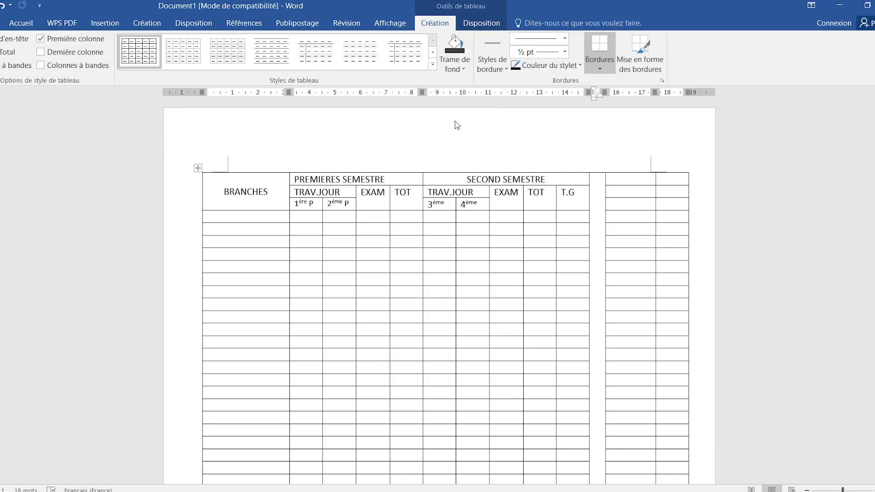
left_click(638, 222)
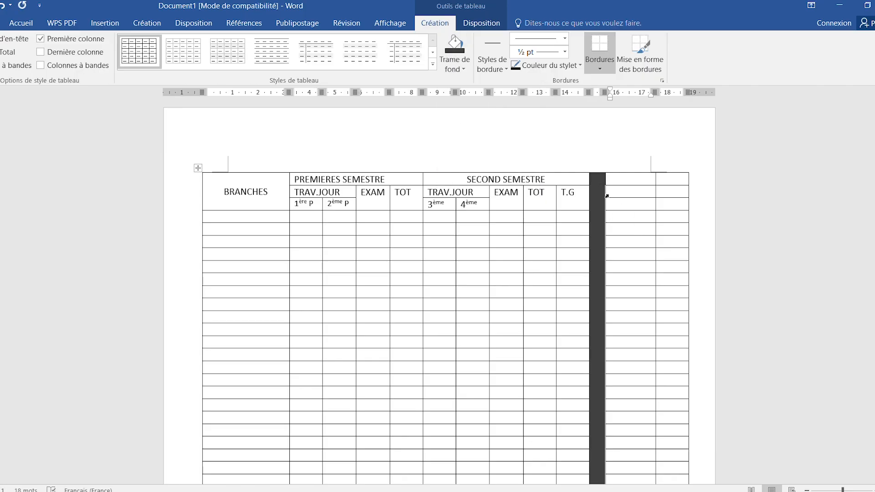
Merge the first- and second-row cells of the last two columns and enter EXAMEN DE REPECHAGE, centred
left_click_drag(621, 180, 670, 192)
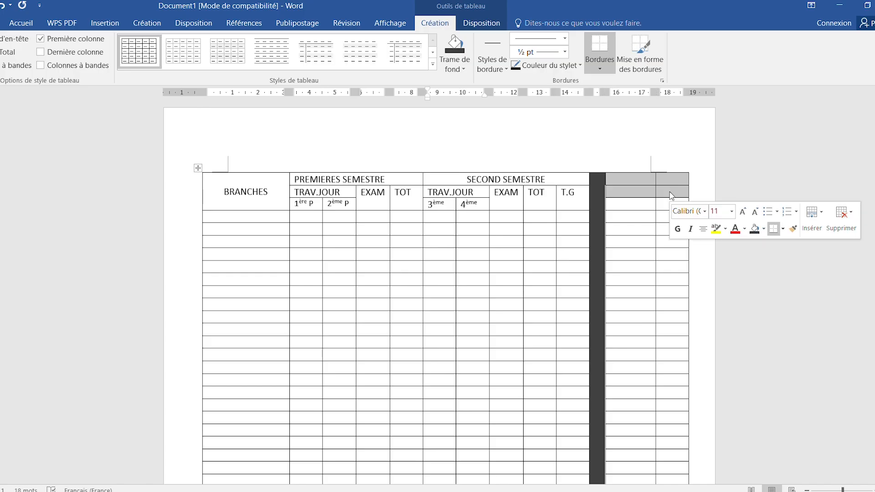
right_click(621, 192)
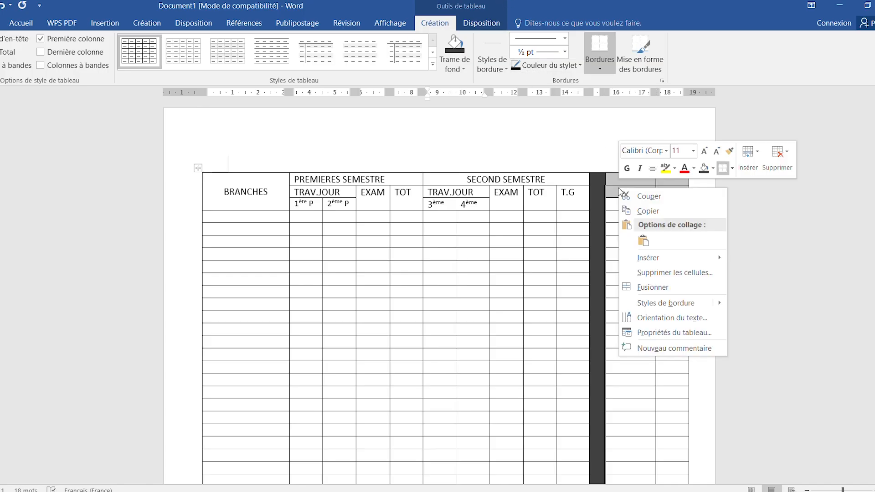
left_click(653, 288)
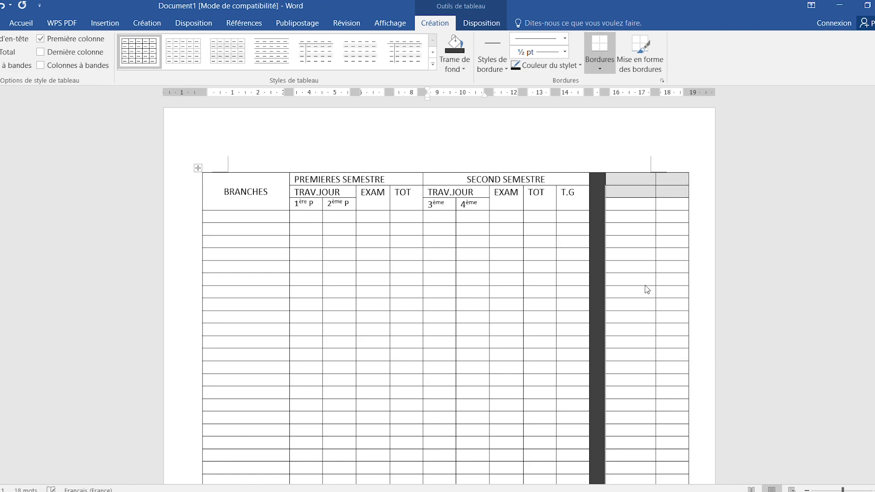
type("E")
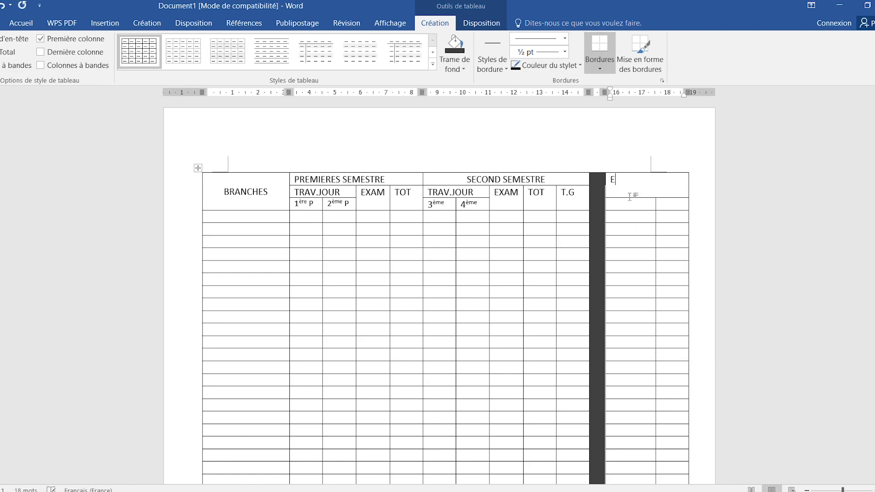
type("XAMEN DE REPECHAGE")
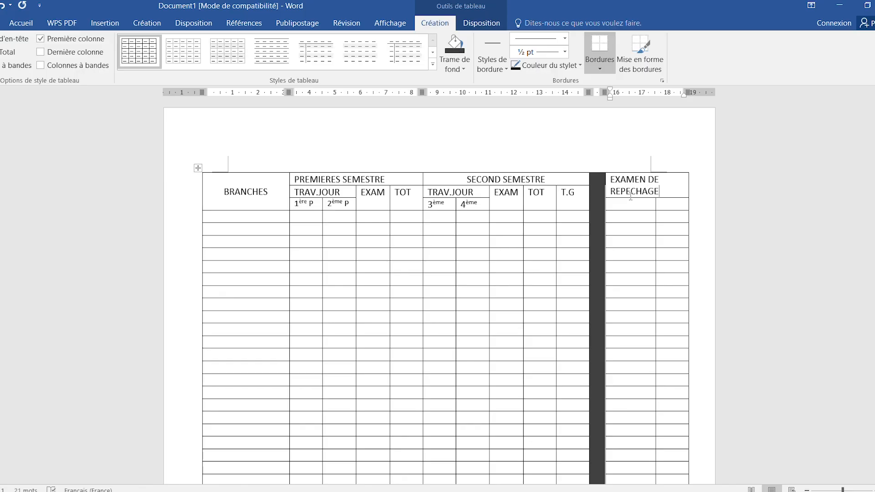
key("ctrl+e")
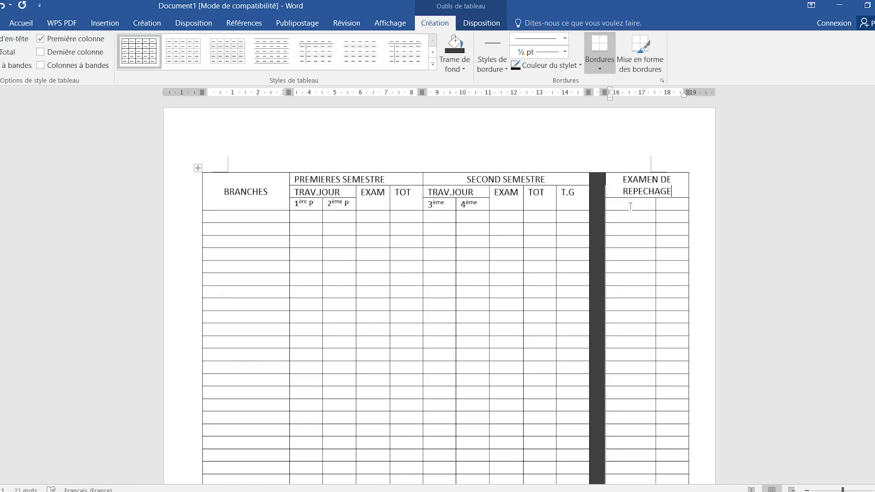
Narrow the first column beneath EXAMEN DE REPECHAGE and label the two columns % and SIGN.PROF
left_click_drag(655, 204, 625, 207)
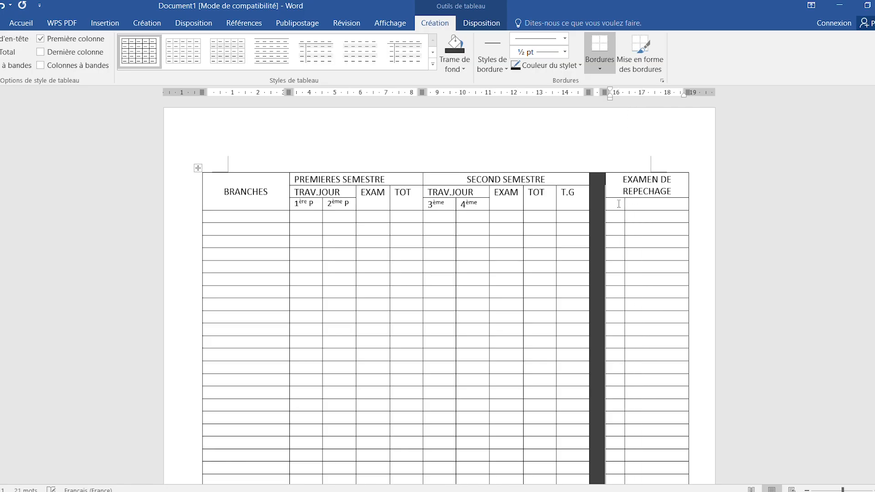
left_click(618, 204)
type("%")
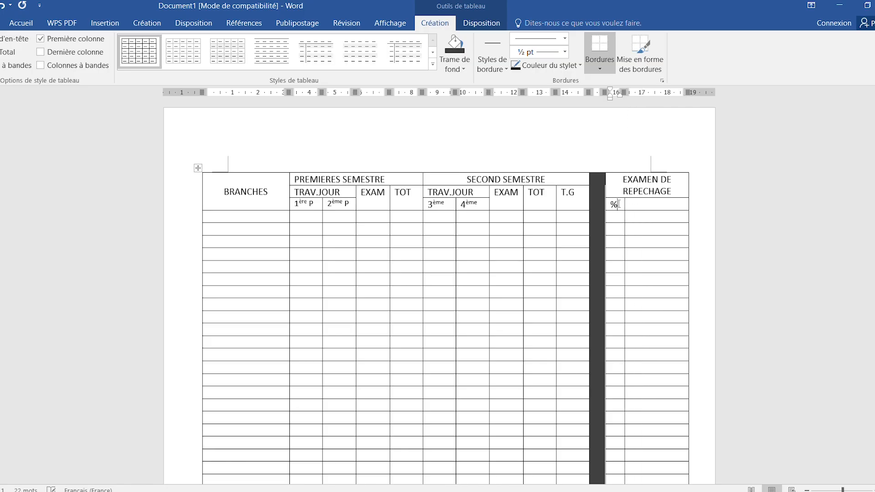
left_click(655, 209)
type("SIGN.PROG")
key("BackSpace")
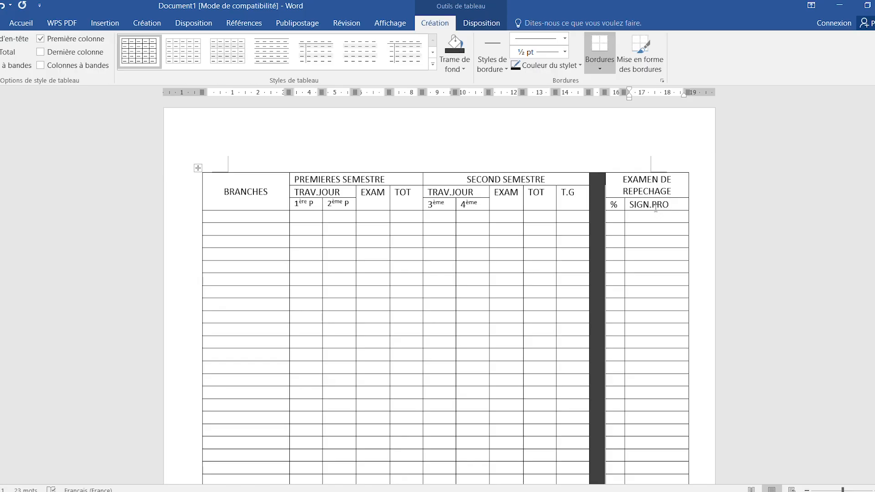
type("F")
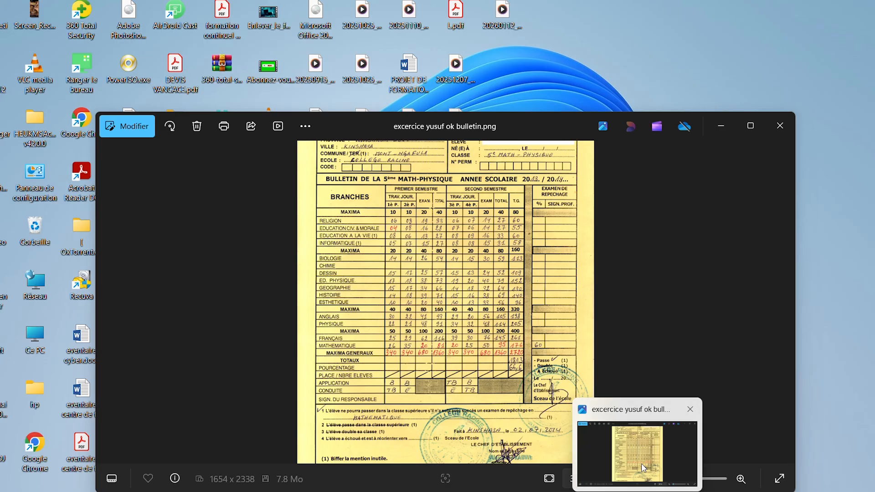
Consult the scanned report card and enter MAXIMA in the first cell beneath BRANCHES
left_click(643, 460)
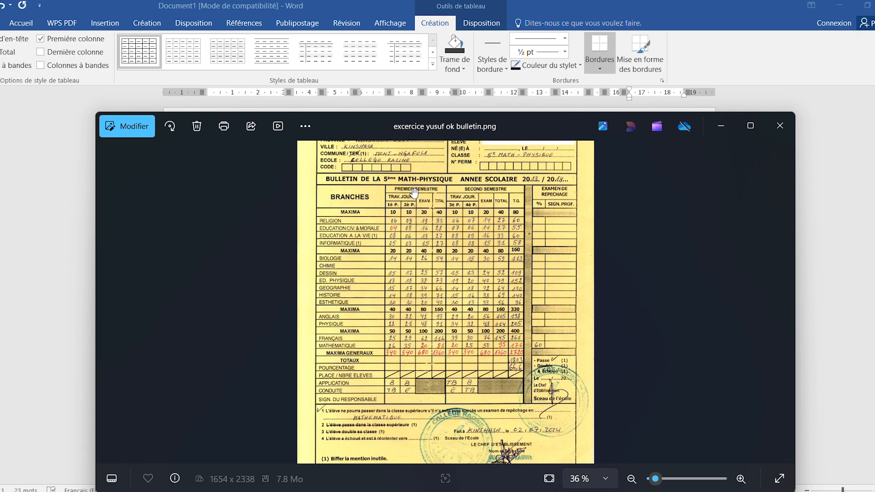
left_click(745, 126)
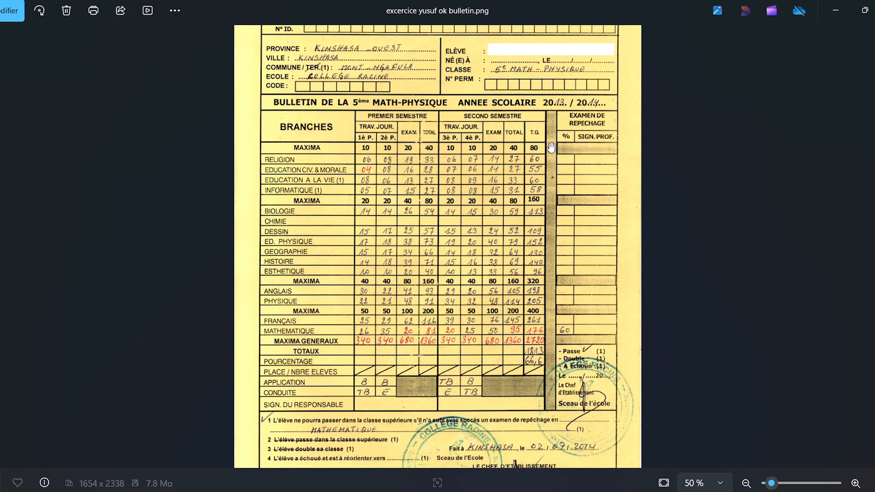
left_click(664, 491)
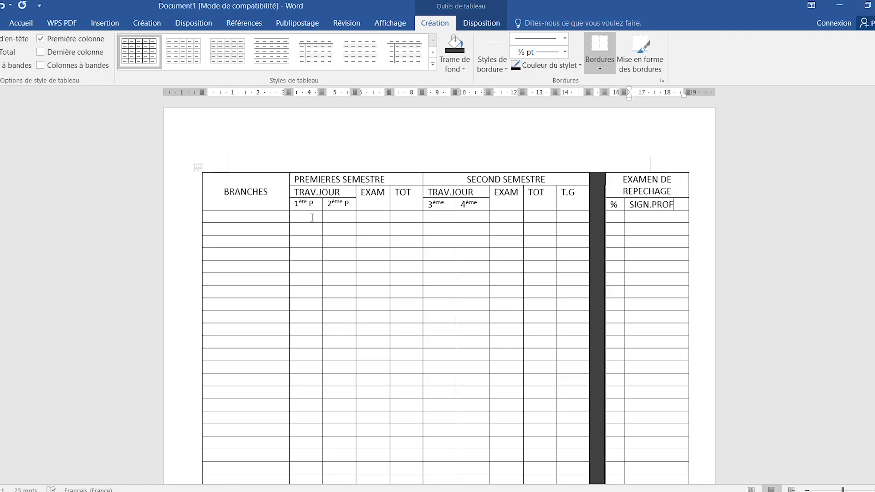
left_click(251, 218)
type("MAXIMA")
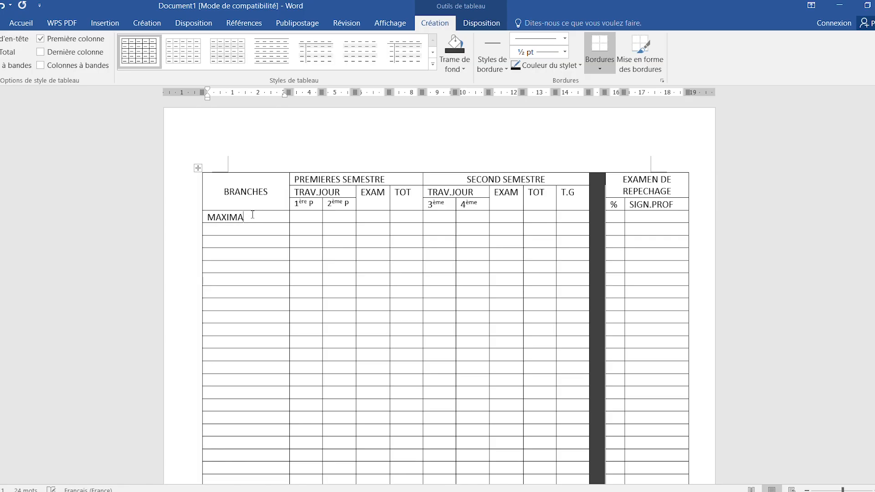
Enter EDUCATION CIV& MORAL and EDUCATION A LA VIE in the two cells below MAXIMA in the BRANCHES column
left_click(247, 231)
type("EDUCATION CIV")
type("&")
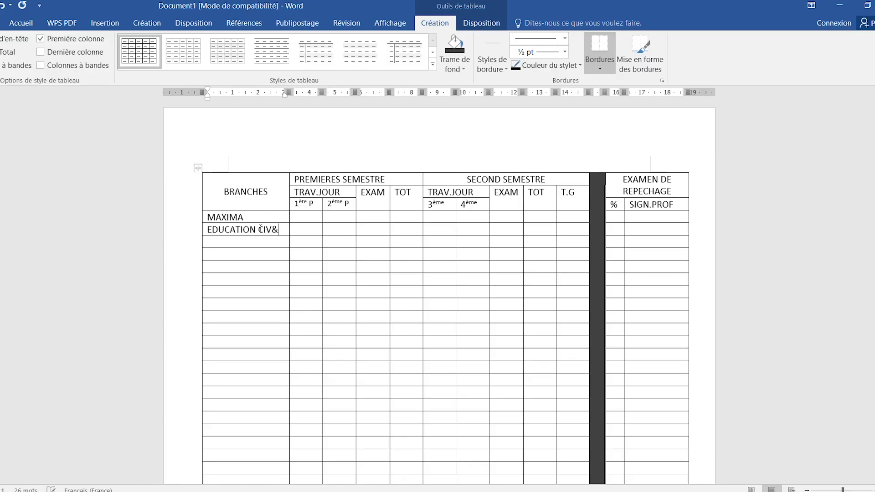
type(" M")
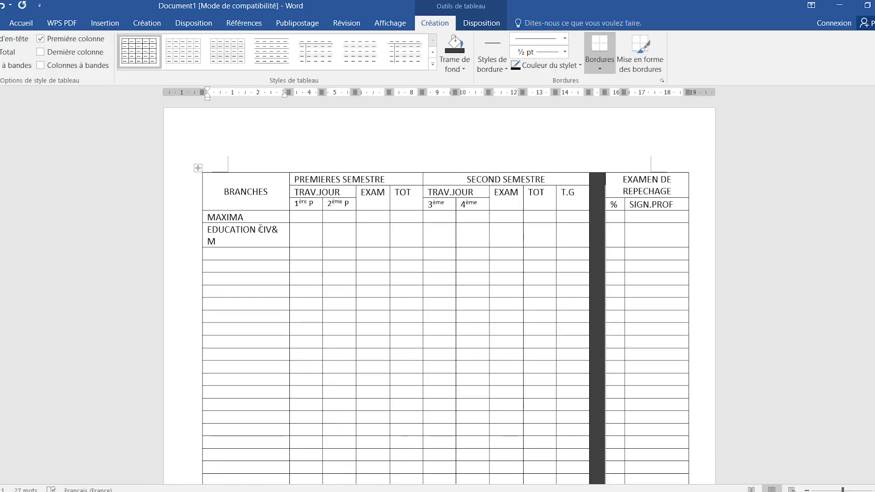
type("ORAL")
key("Down")
type("EDUCATION A LA VIE")
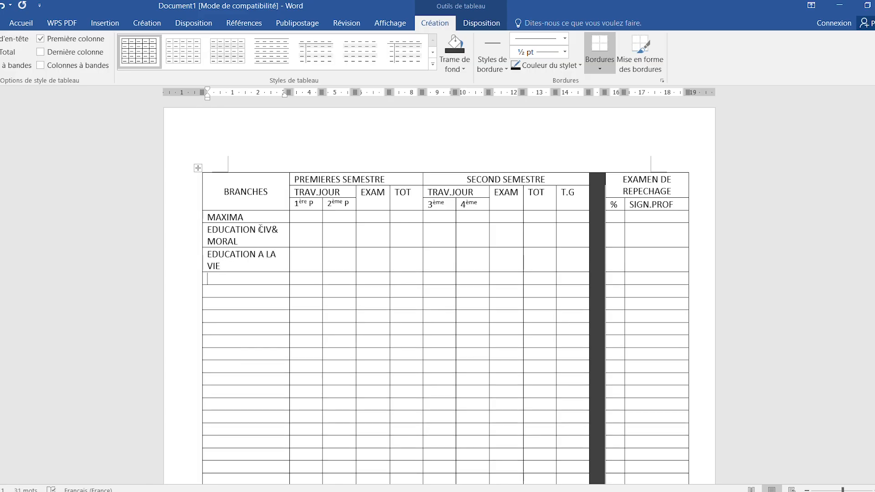
Enter INFORMATIQUE and a second MAXIMA in the two cells below EDUCATION A LA VIE
type("INFORMATIQUE")
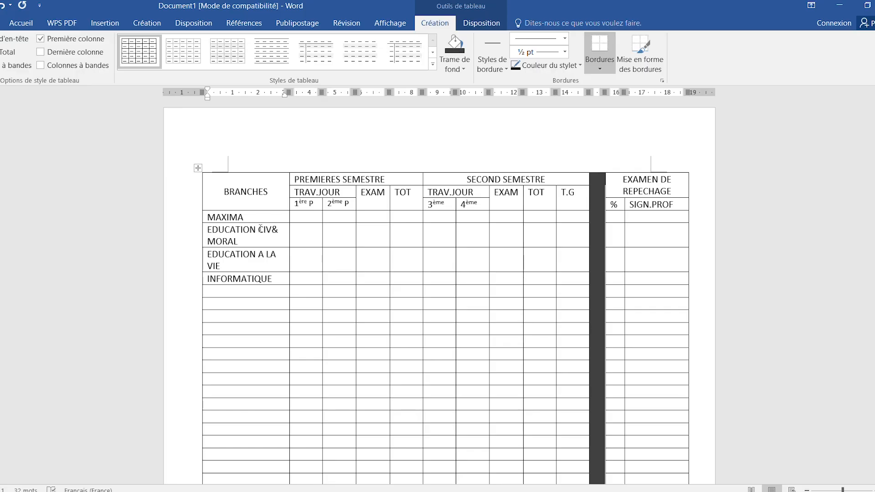
key("Down")
type("m")
key("BackSpace")
type("MAXIMA")
Widen the BRANCHES column outward and reduce the font size of its five entries to 10
left_click(310, 217)
left_click_drag(203, 188, 188, 188)
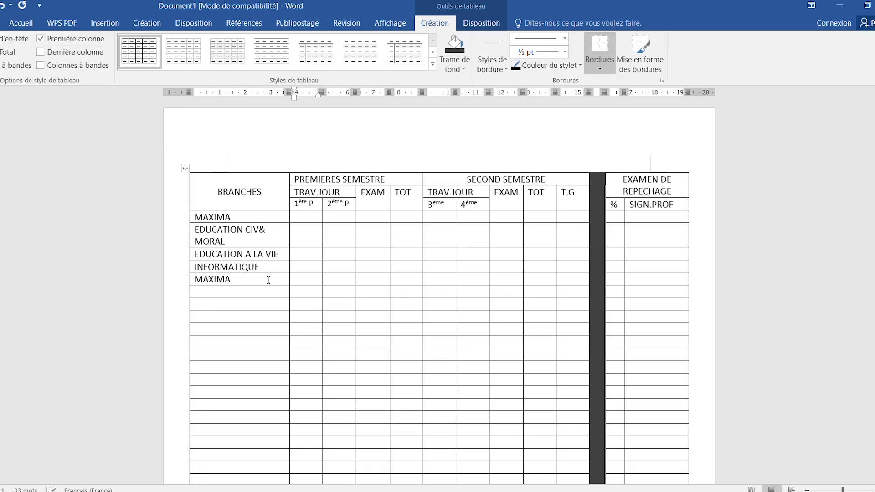
left_click_drag(245, 280, 202, 220)
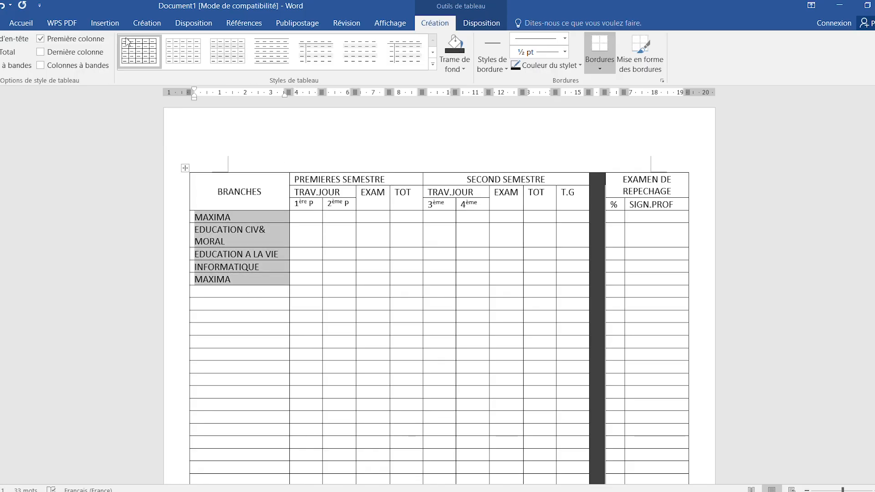
left_click(21, 22)
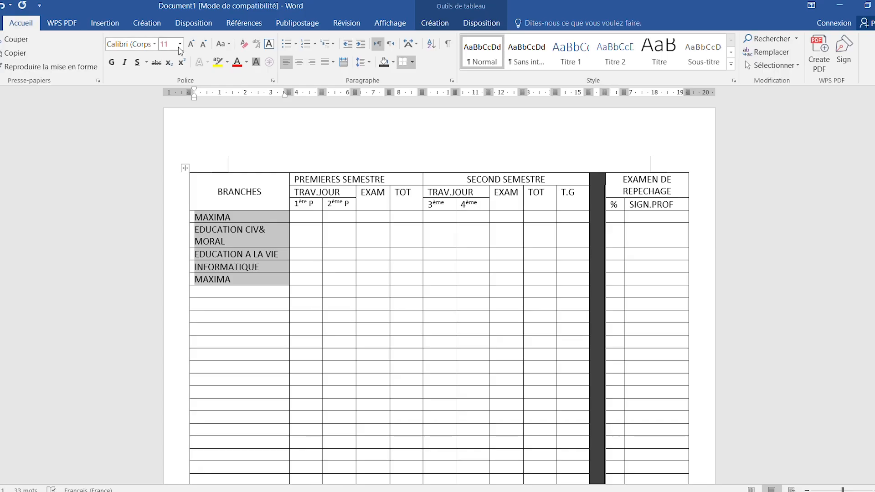
left_click(203, 43)
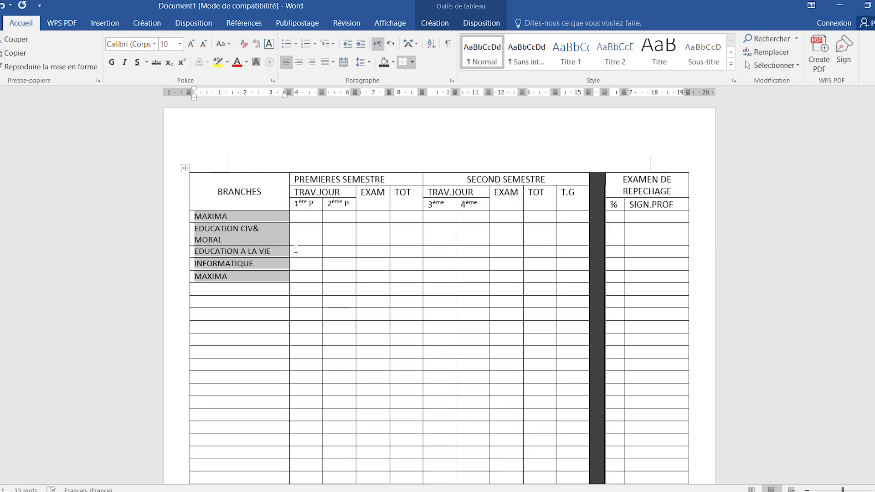
left_click(275, 257)
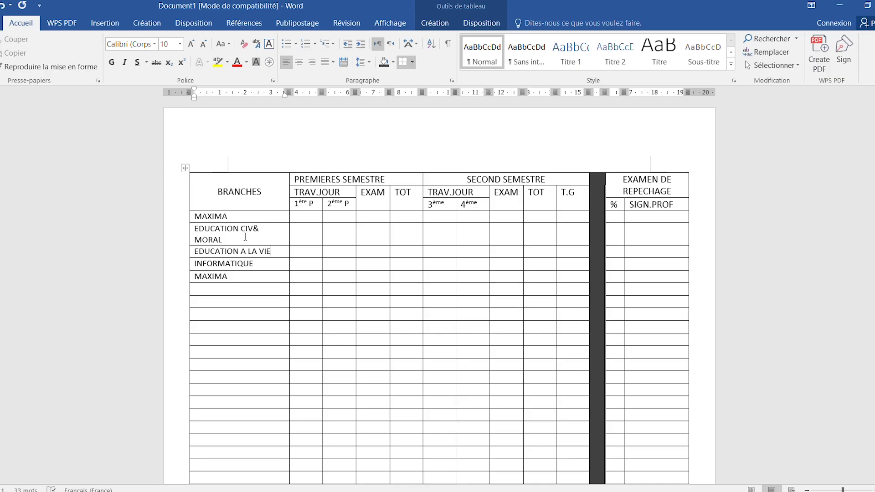
Abbreviate EDUCATION to EDUC. in the EDUCATION CIV& MORAL cell
left_click_drag(272, 231, 200, 231)
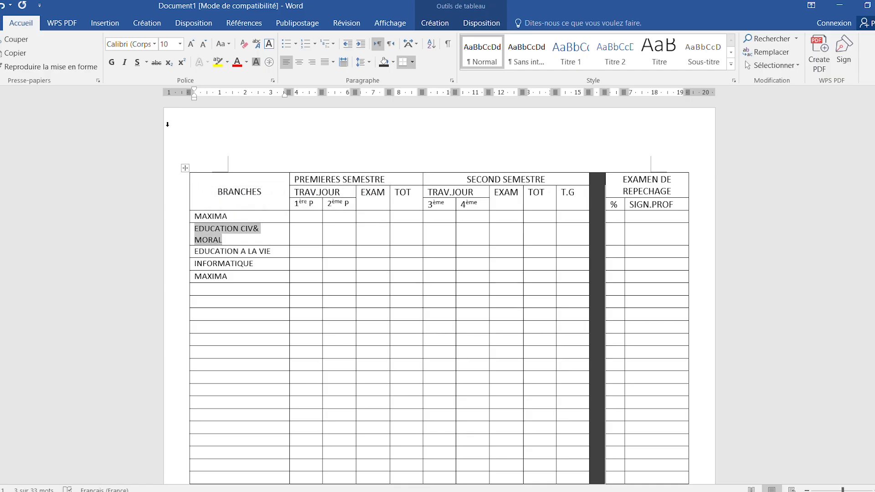
left_click(238, 228)
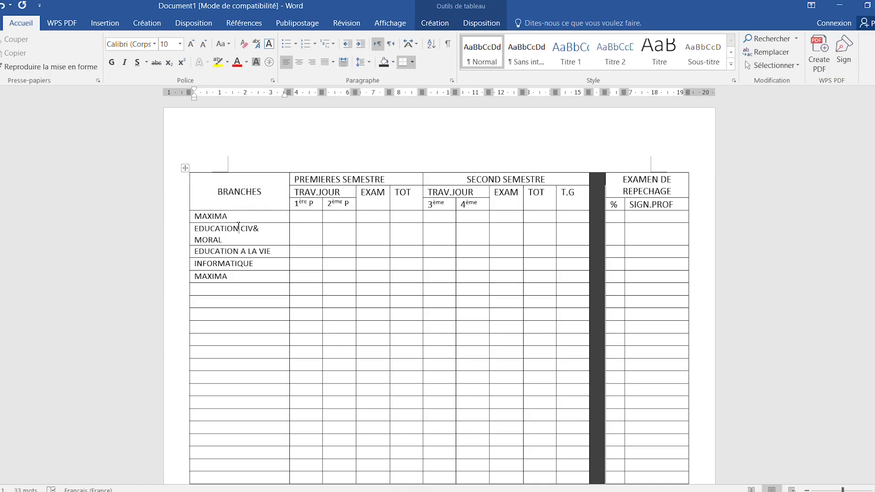
key("BackSpace")
key("BackSpace")
key("BackSpace")
key("BackSpace")
key("BackSpace")
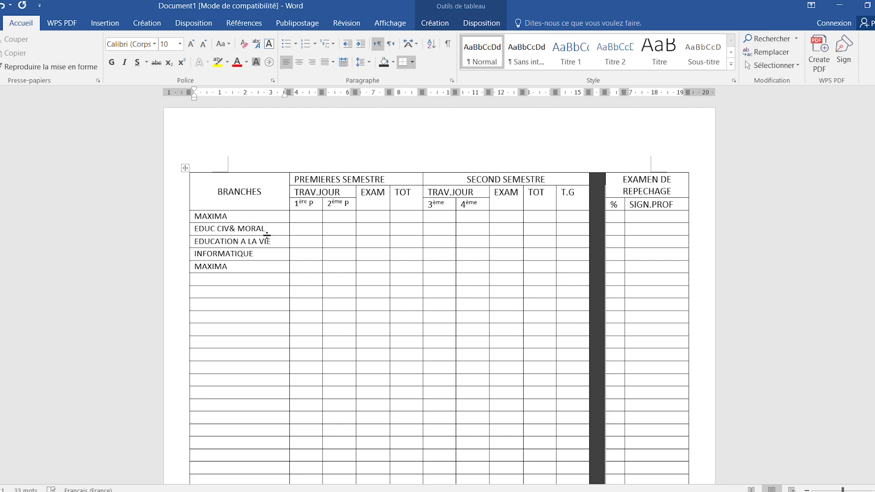
type(".")
Enter 10, 10, 20 and 40 in the first-semester cells of the first MAXIMA row
left_click(309, 218)
type("10")
left_click(334, 216)
type("10")
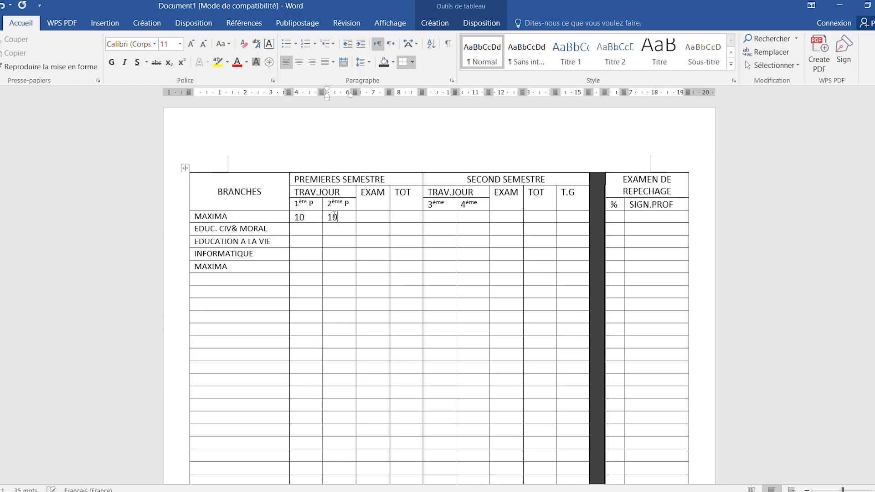
left_click(384, 216)
type("20")
left_click(407, 217)
type("40")
Copy the first MAXIMA row's first-semester values into its second-semester cells and enter 80 under T.G
left_click_drag(405, 215, 315, 218)
key("ctrl+c")
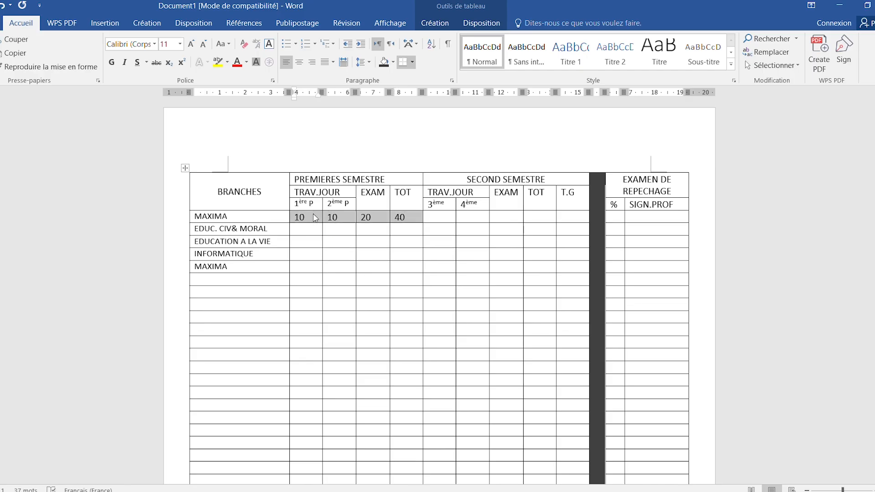
left_click(437, 215)
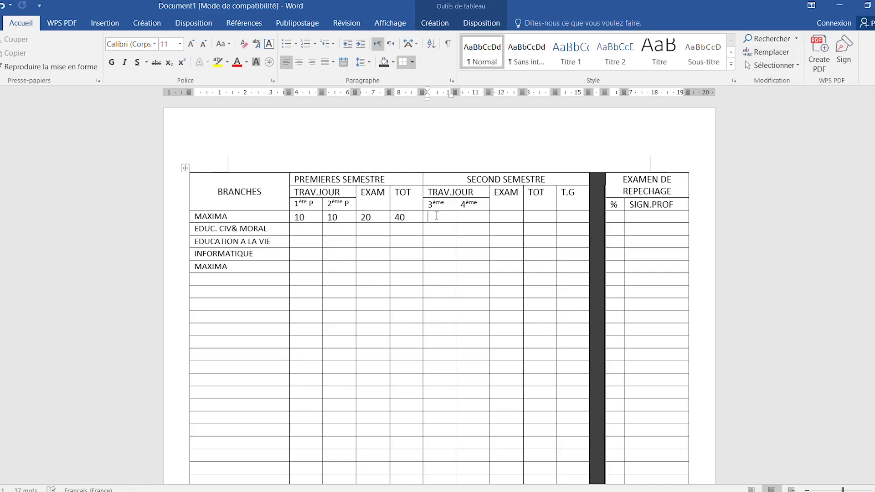
key("ctrl+v")
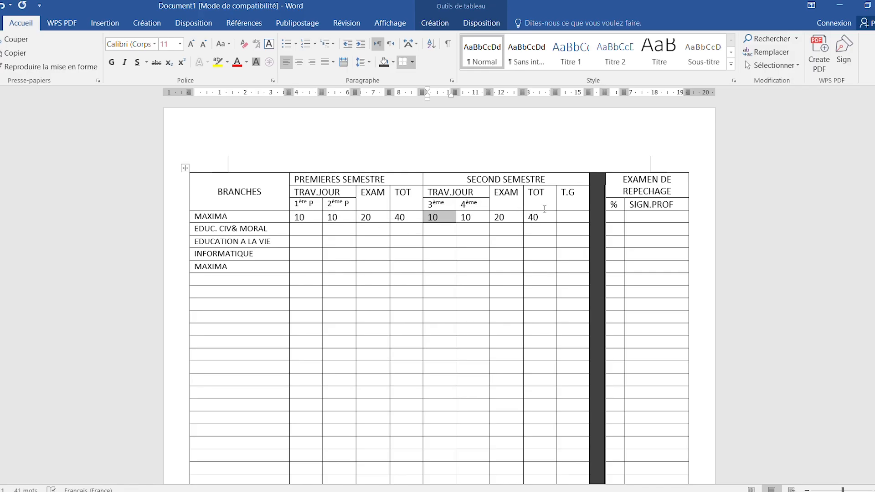
left_click(570, 218)
type("8")
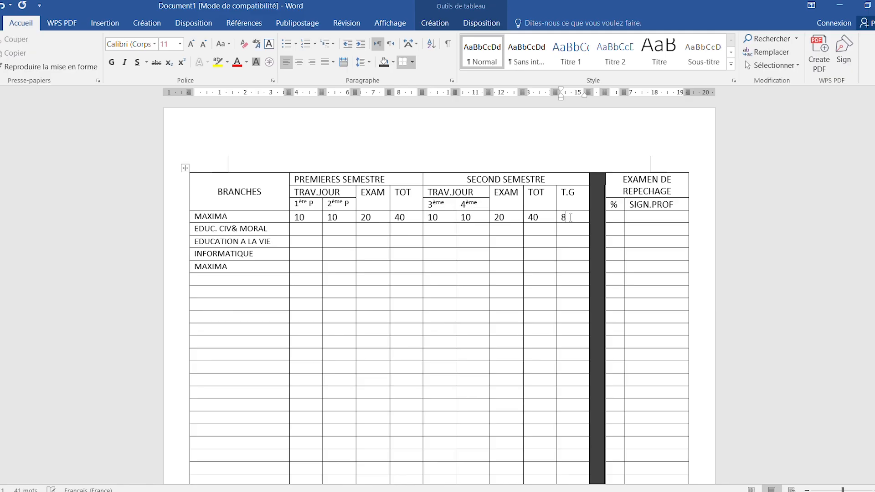
type("00")
Consult the scanned report card and enter 20, 20, 40 and 80 in the second MAXIMA row's first-semester cells
left_click(307, 229)
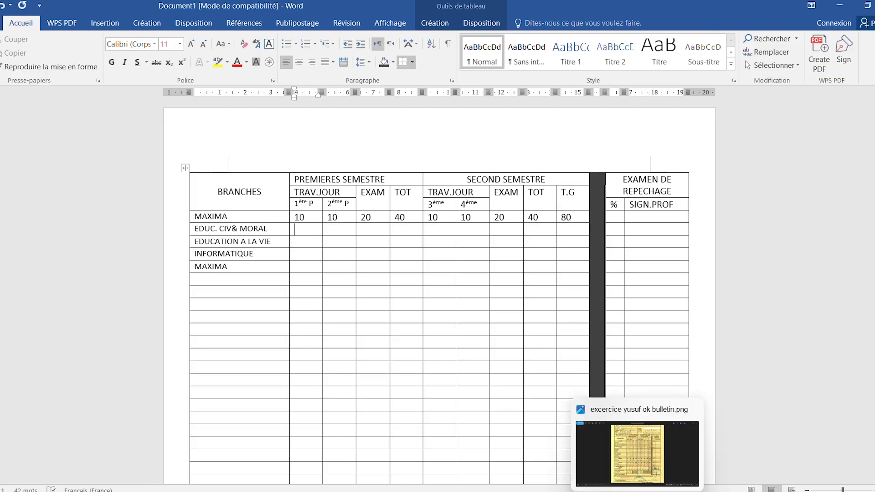
left_click(637, 491)
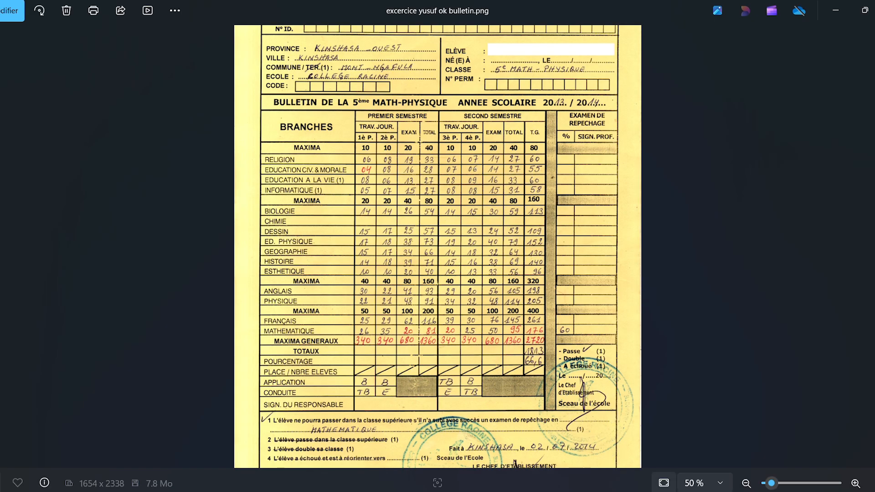
left_click(363, 491)
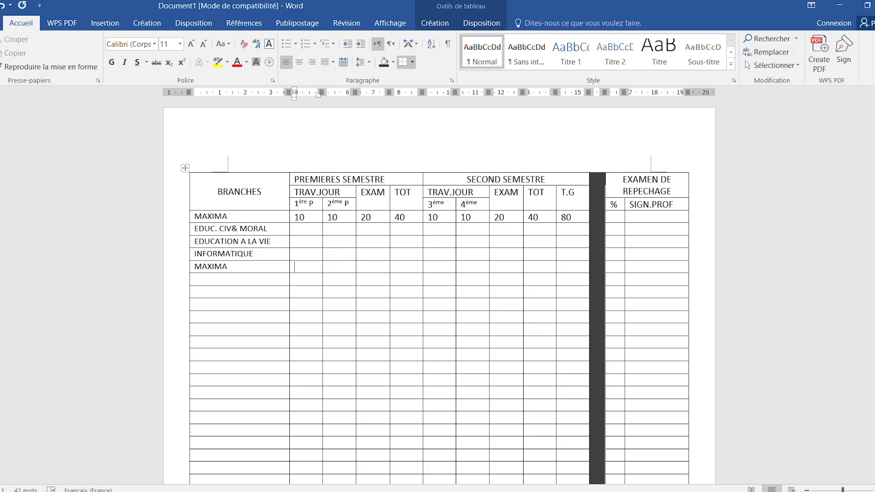
mouse_move(637, 491)
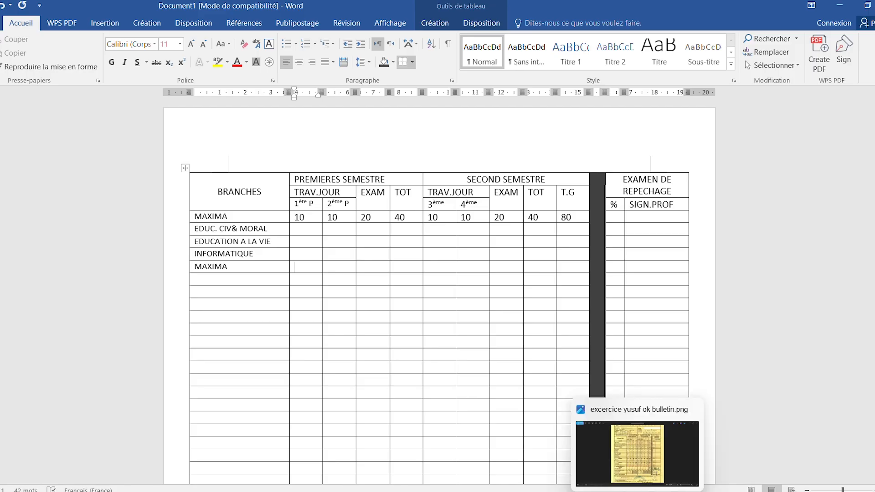
left_click(636, 461)
left_click(636, 459)
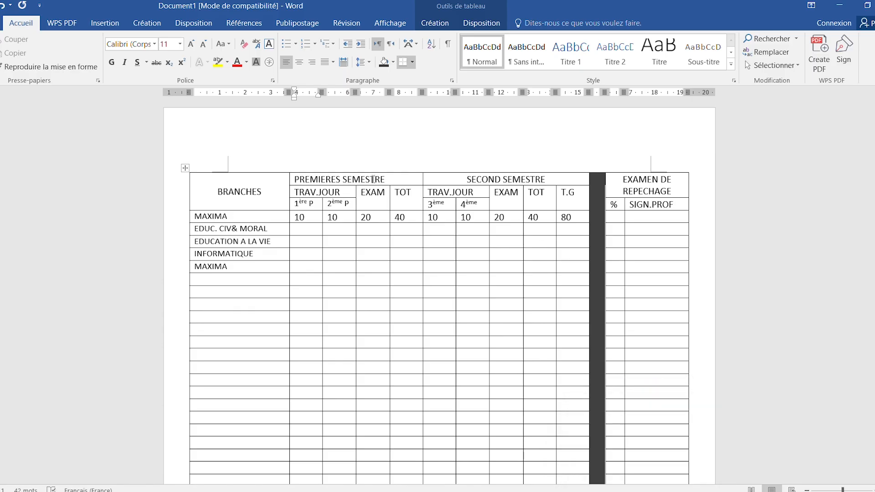
type("20")
key("Tab")
type("20")
key("Tab")
type("2")
key("BackSpace")
type("40")
left_click(407, 271)
type("80")
Copy the second MAXIMA row's first-semester values into its second-semester cells and enter 160 under T.G
left_click_drag(413, 267, 318, 267)
key("ctrl+c")
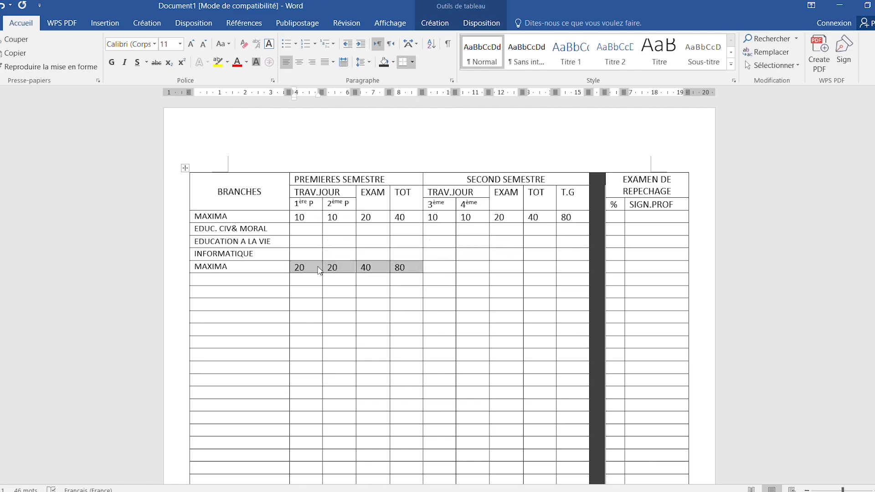
left_click(447, 265)
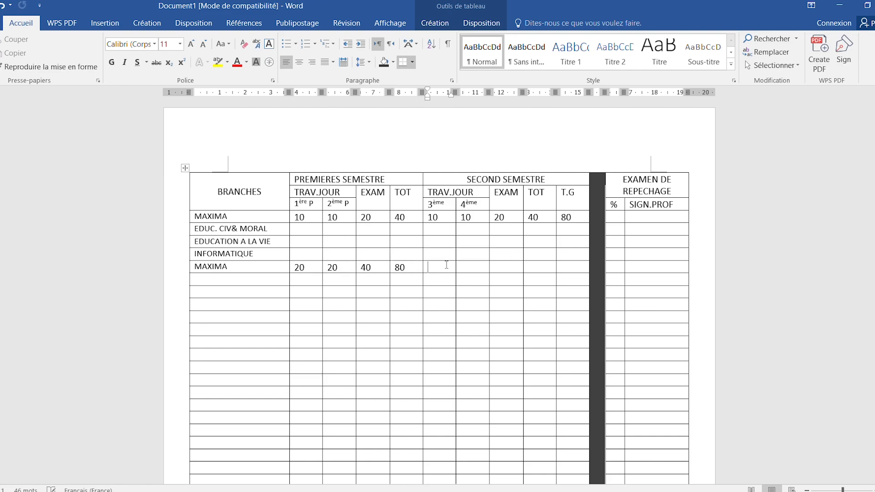
key("ctrl+v")
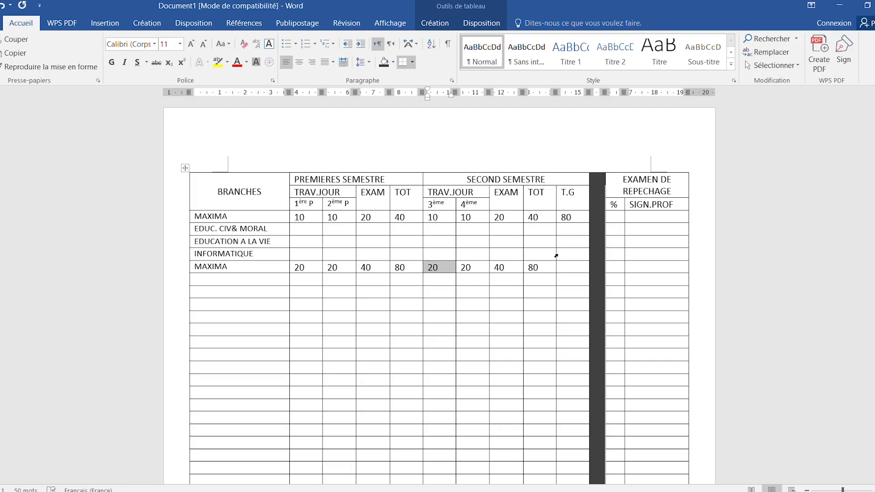
left_click(570, 268)
type("1")
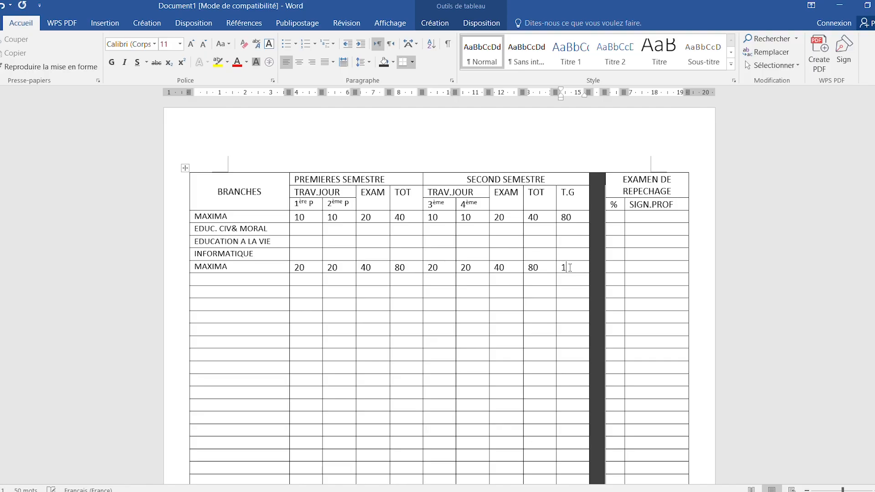
type("00")
Enter BIOLOGIE and CHIMIE in the two BRANCHES cells below the second MAXIMA
left_click(234, 281)
type("BIOL")
key("BackSpace")
type("CHIMI")
key("BackSpace")
key("BackSpace")
key("BackSpace")
key("BackSpace")
key("BackSpace")
type("LOGI")
type("E")
type("CHIMIE")
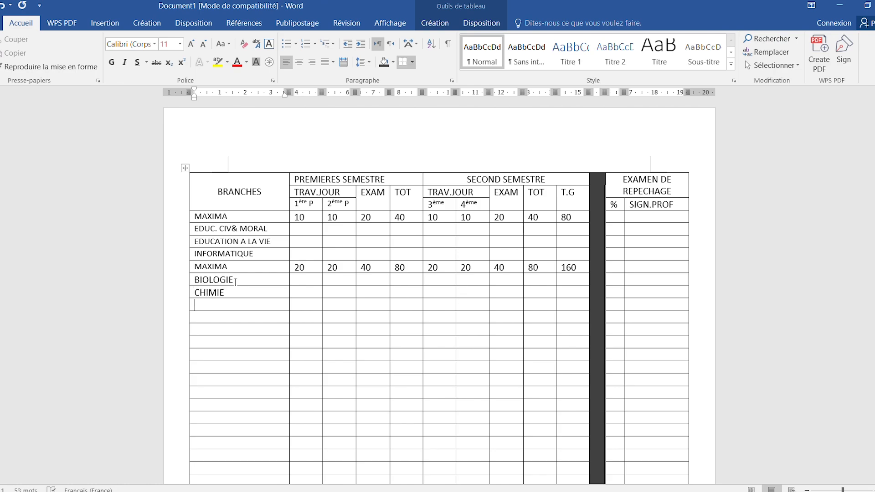
Enter DESSIN and ED.PHYQUE in the two BRANCHES cells below CHIMIE
type("DESSIN")
type("ED")
type(".P")
type("HYQ")
type("UE")
key("Down")
Enter GEOGRAPHIE and HISTOIRE in the two BRANCHES cells below ED.PHYQUE
type("GE")
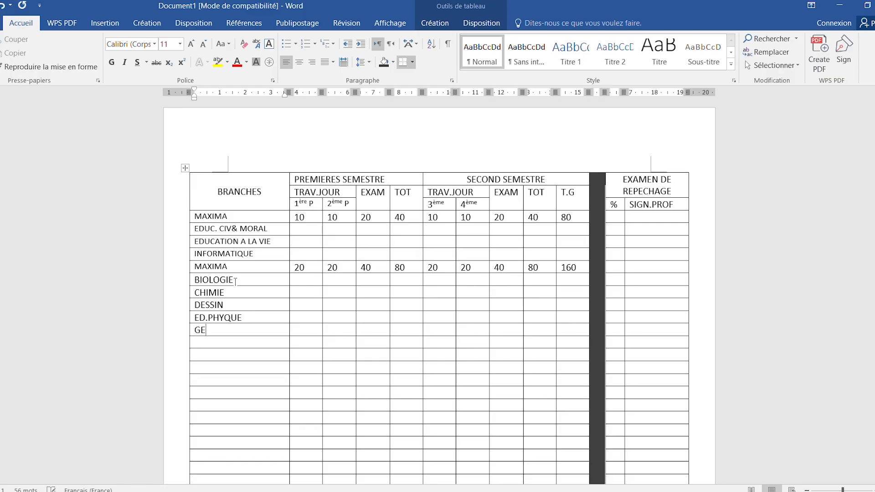
type("OGRAPH")
type("IE")
type("HISTO")
type("IRE ")
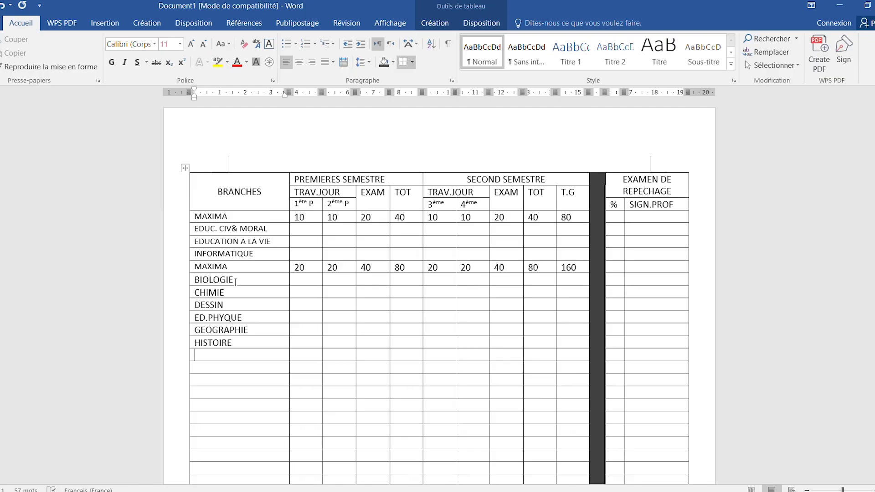
Enter ESTHETIQUE and a third MAXIMA in the two BRANCHES cells below HISTOIRE
type("E")
type("STH")
type("E")
type("TIQUE ")
type("MAXI")
type("MA")
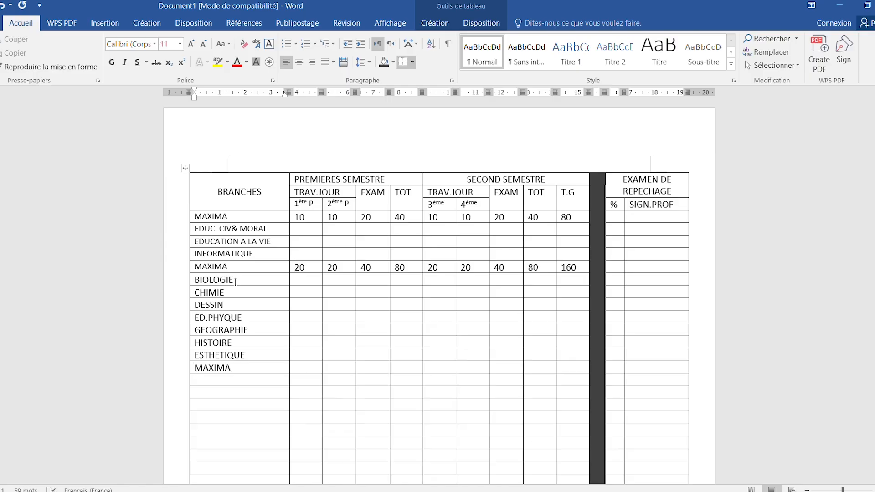
Enter 40, 40, 80 and 160 in the first-semester cells of the third MAXIMA row
left_click(296, 369)
type("40")
left_click(334, 369)
type("40")
left_click(370, 371)
type("80")
left_click(411, 370)
type("160")
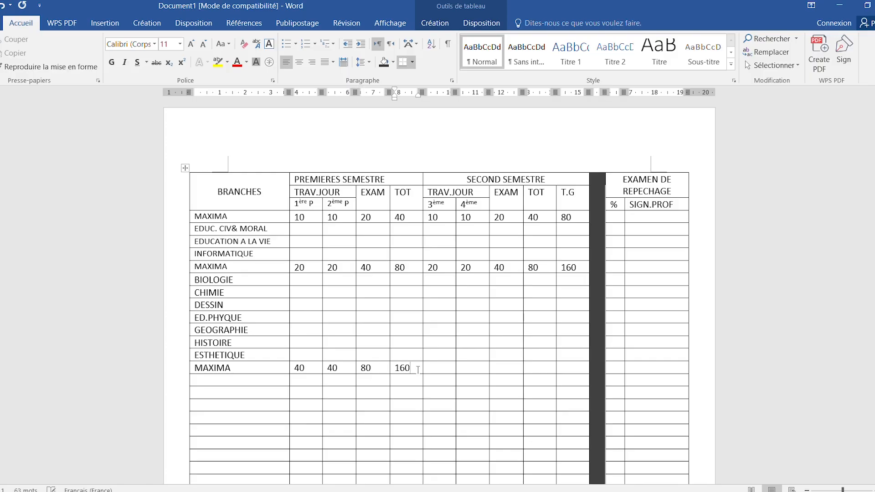
Copy the third MAXIMA row's first-semester values into its second-semester cells and enter 320 under T.G
left_click_drag(411, 370, 317, 370)
key("ctrl+c")
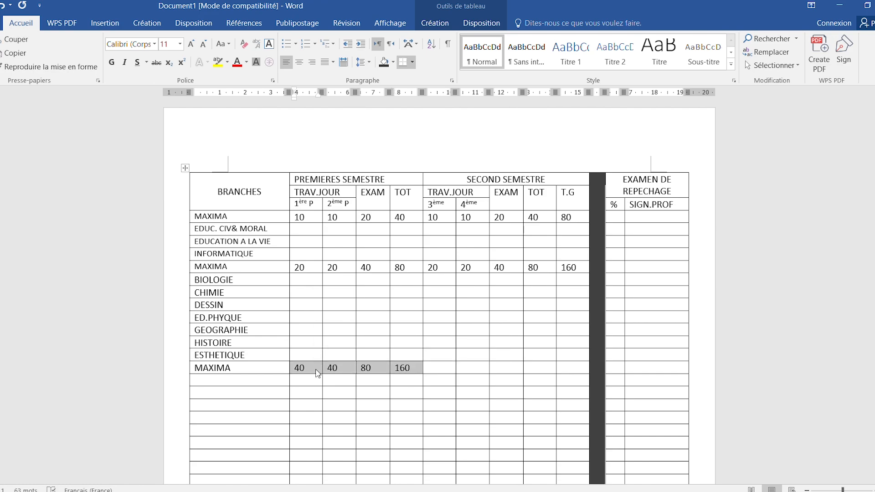
left_click(431, 369)
key("ctrl+v")
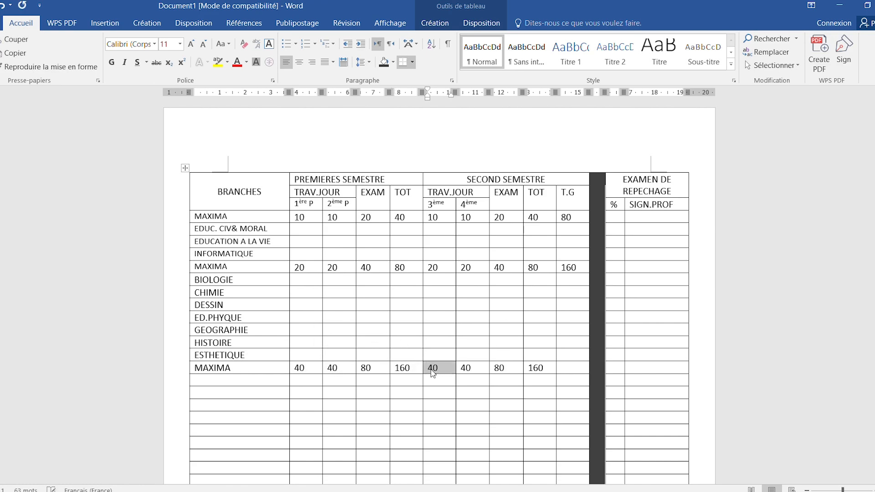
left_click(577, 367)
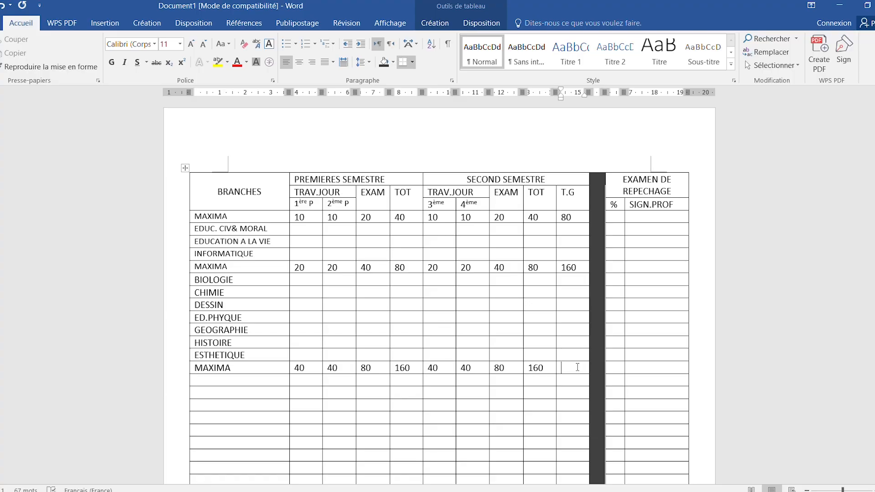
type("320")
Enter ANGLAIS, PHYSIQUE and a fourth MAXIMA in the three BRANCHES cells below the third MAXIMA
left_click(245, 381)
type("ANG")
type("LAISPHYQ")
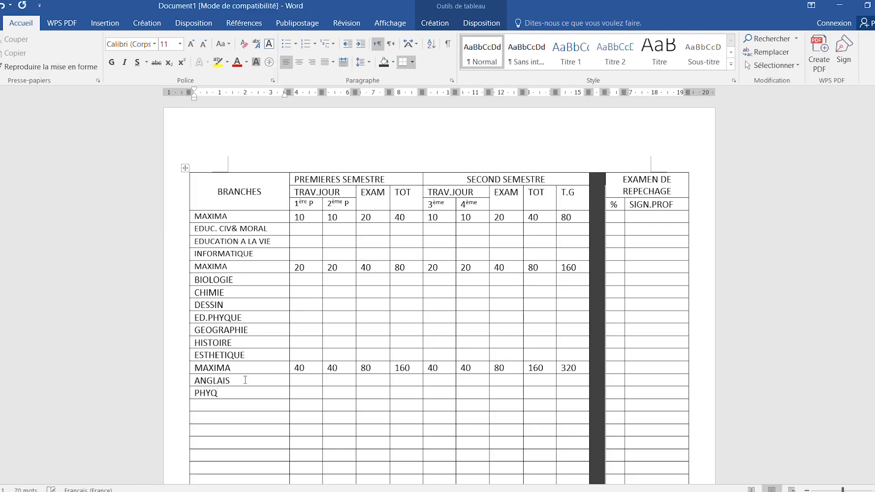
key("BackSpace")
type("SIQU")
type("E")
type("MAXI")
type("MA")
Enter 50, 50, 100 and 200 in the first-semester cells of the fourth MAXIMA row
left_click(302, 405)
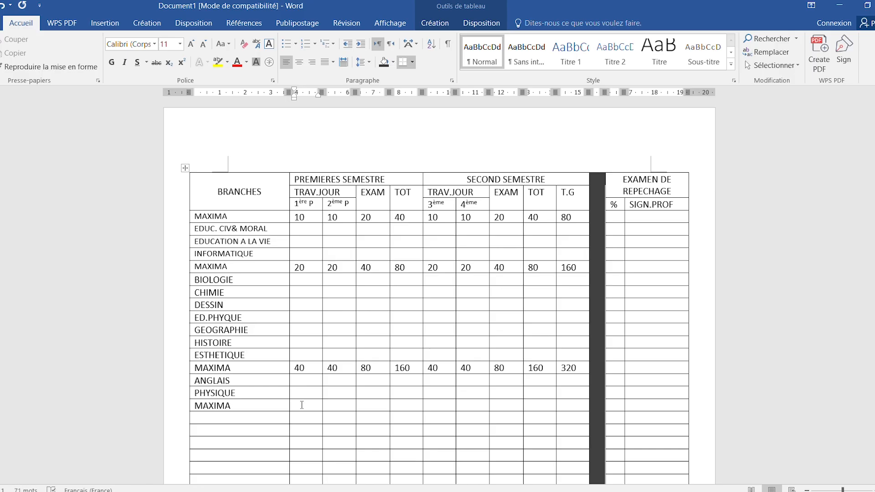
type("50")
left_click(332, 405)
type("50")
left_click(368, 409)
type("100")
left_click(413, 407)
type("2")
type("00")
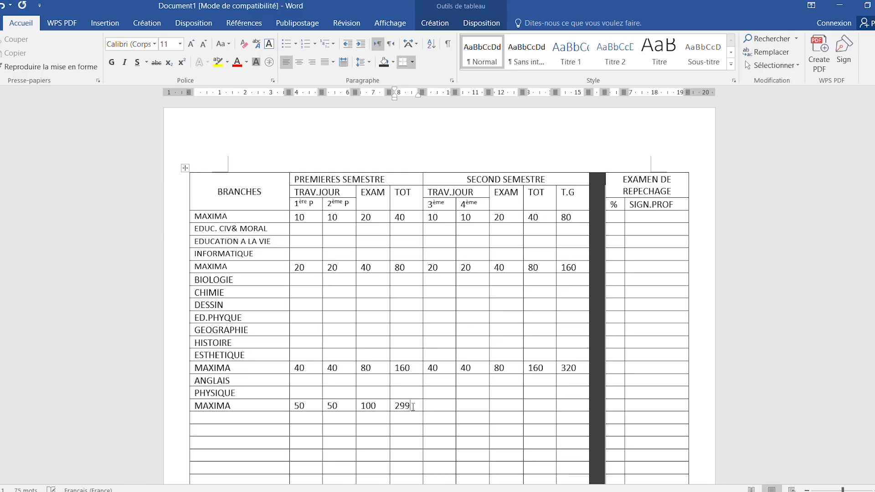
key("BackSpace")
key("BackSpace")
type("00")
Copy the fourth MAXIMA row's first-semester values into its second-semester cells and enter 400 under T.G
left_click_drag(411, 406, 316, 413)
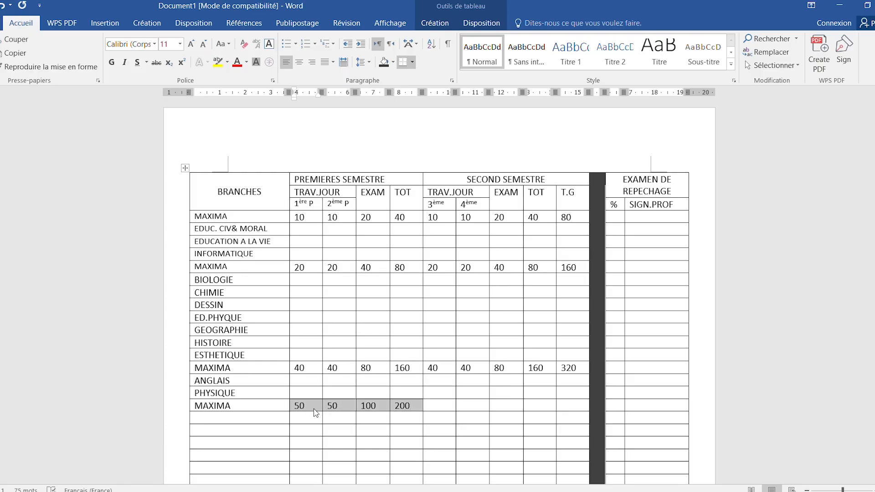
left_click(436, 406)
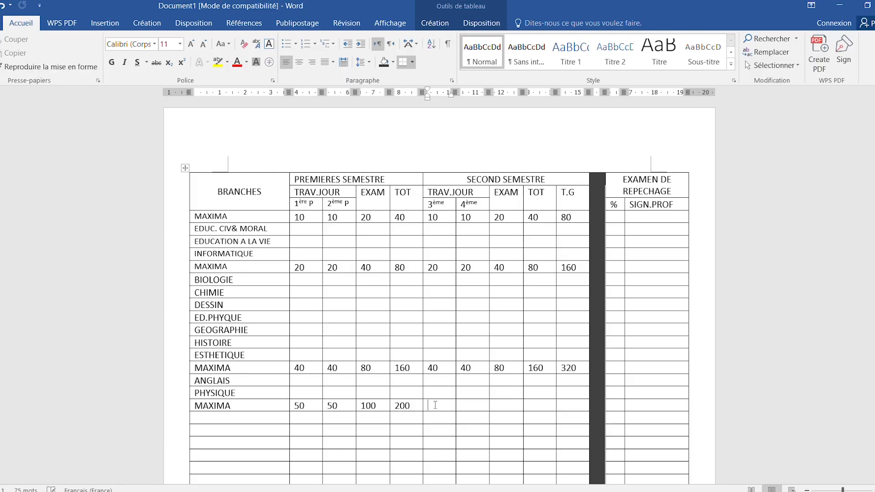
key("ctrl+v")
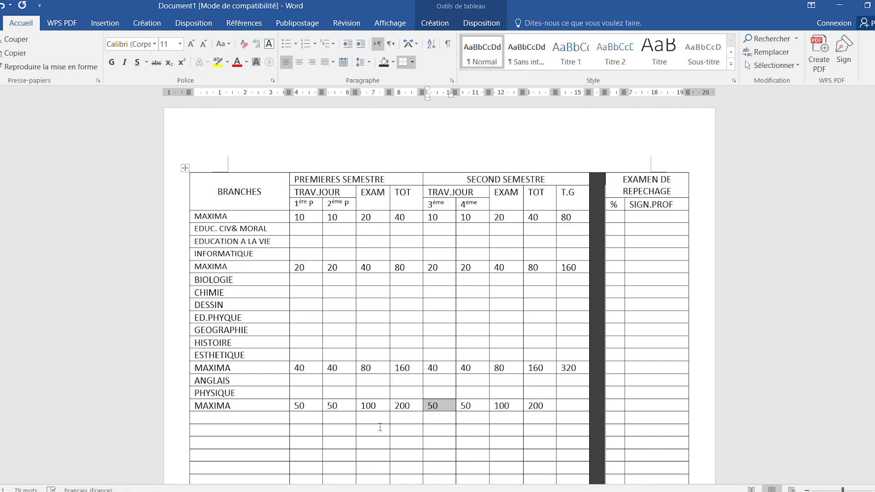
left_click(564, 405)
type("400")
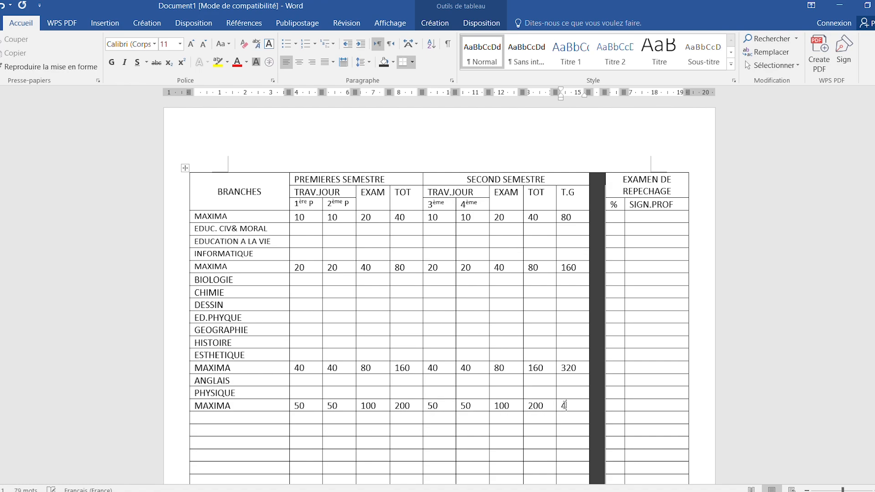
Enter FRANÇAIS, MATHEMATQUE and MAXIMA GENERAUX in the three BRANCHES cells below the fourth MAXIMA
left_click(218, 421)
type("FRANÇA")
type("IS ")
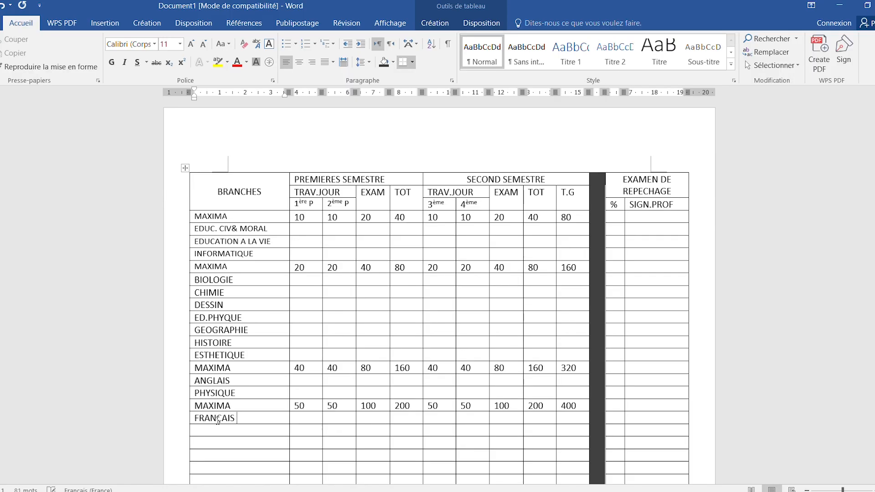
type("MATH")
type("EMAT")
type("QUE")
left_click(242, 443)
type("MAXIM")
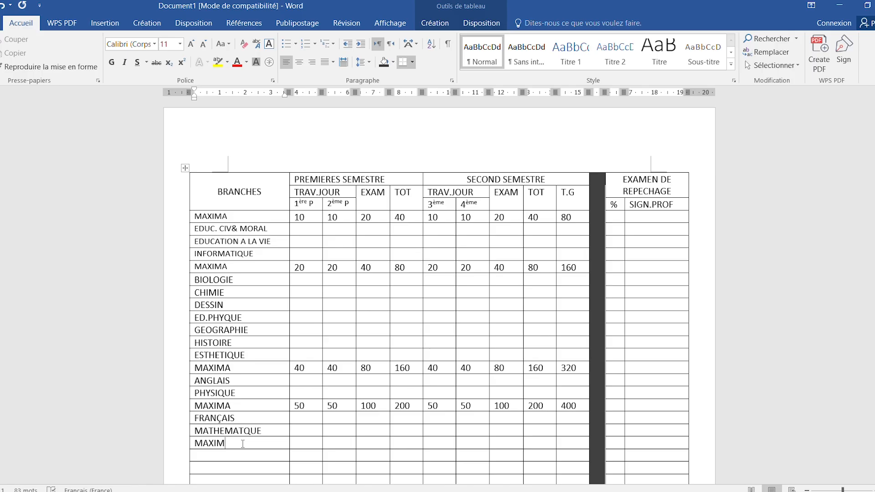
type("A GENERAUX")
Enter TOTAUX and POURCENTAGE in the two BRANCHES cells below MAXIMA GENERAUX
left_click(240, 455)
type("TOTAUX")
left_click(237, 470)
type("POURCEN")
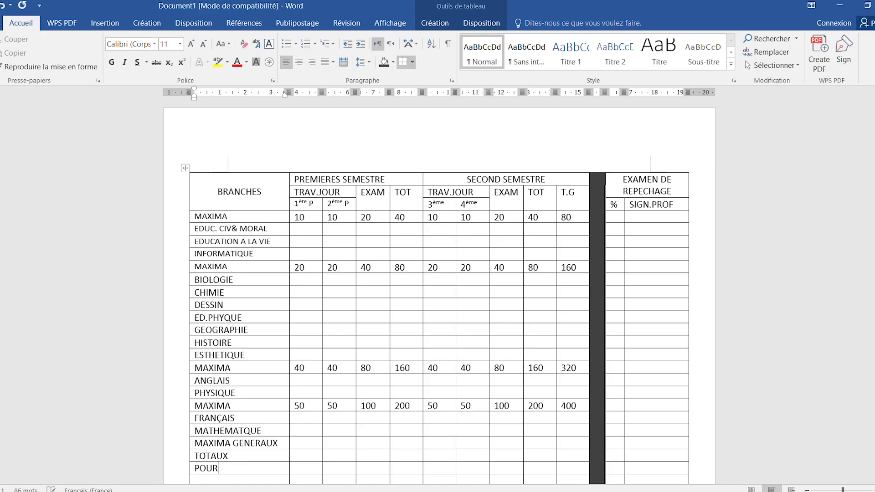
type("TAGE")
key("Return")
key("BackSpace")
Enter PLACE/NBRES ELEVES in the BRANCHES cell below POURCENTAGE
scroll(238, 362, "down", 3)
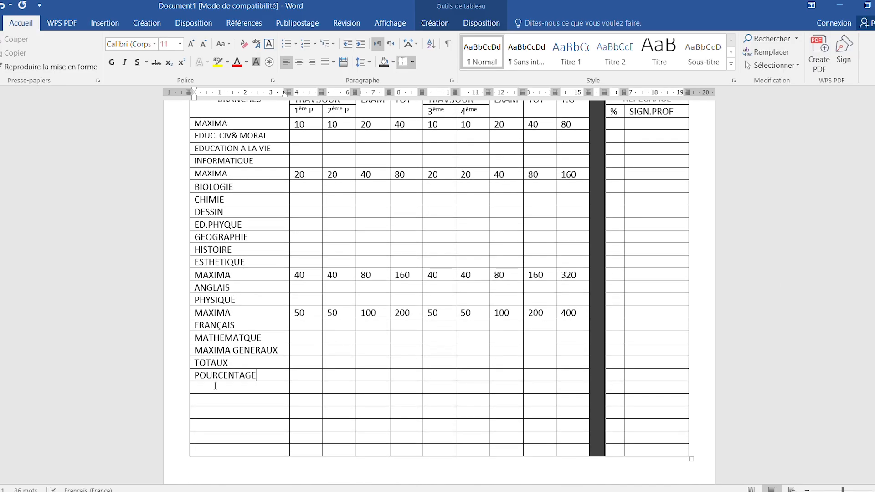
left_click(215, 386)
type("PLACE")
type(":")
key("BackSpace")
key("BackSpace")
type("/")
type("NO")
key("BackSpace")
type("BRES ")
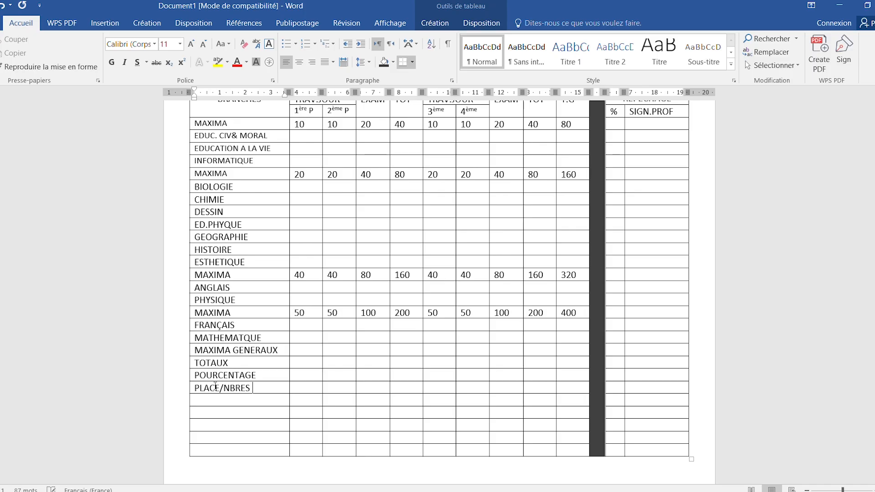
type("ELEVES")
Enter APPLICATION, CONDUITE and SIGN.RESPONSABLES in the three BRANCHES cells below PLACE/NBRES ELEVES
key("Down")
type("APPLIC")
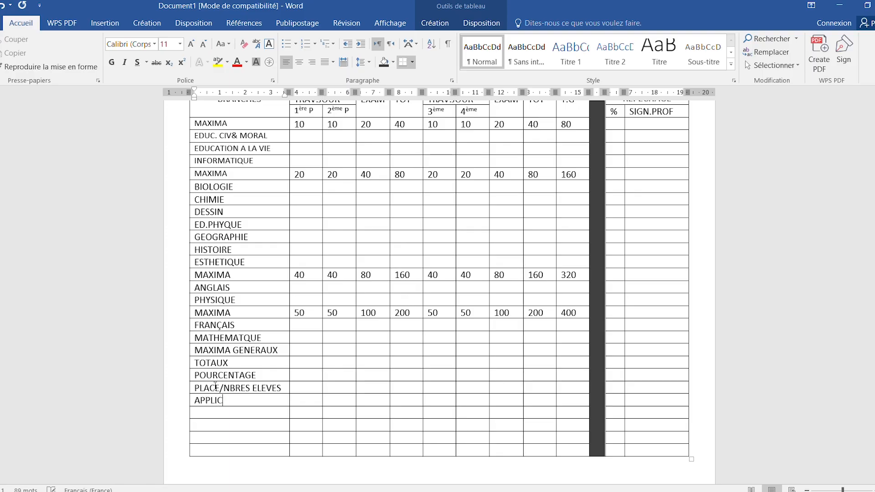
type("ATION")
key("Down")
type("CON")
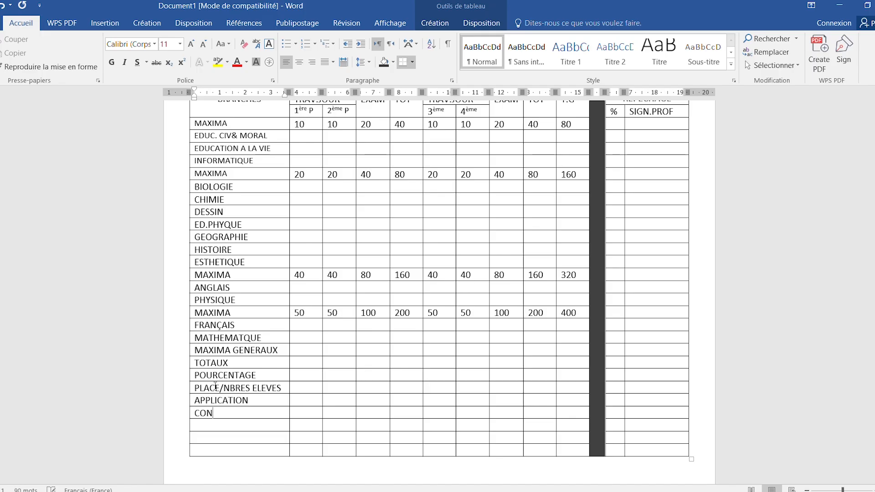
type("DUITE")
left_click(242, 429)
type("SIGN.")
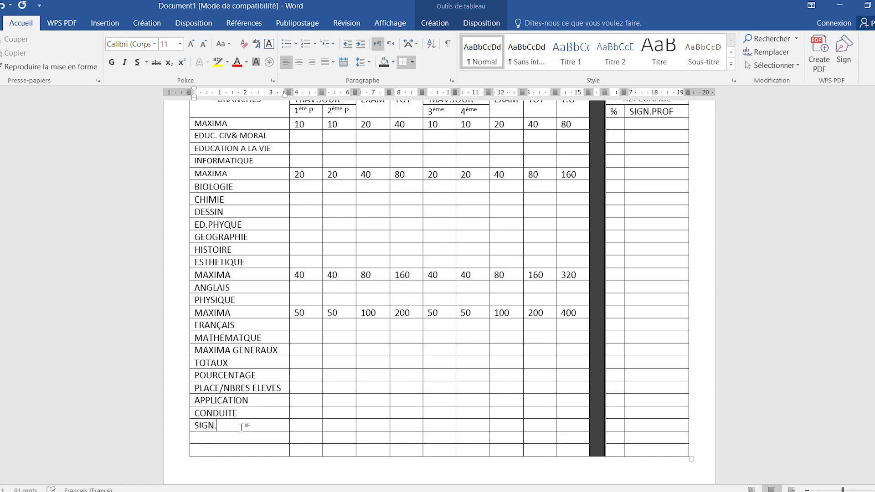
type("RESPONSABLES")
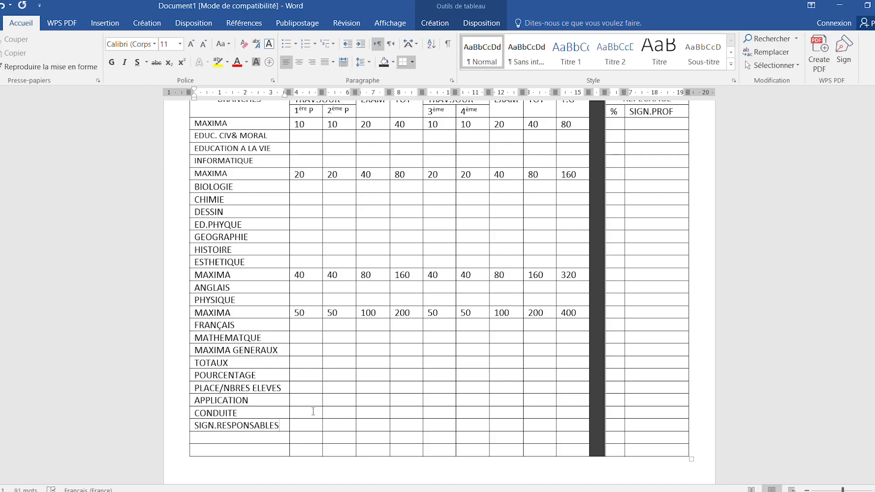
Fill the MAXIMA GENERAUX row with 340, 340, 680 and 1360 for the first semester and 340 under 3ème
left_click(304, 350)
type("2")
key("BackSpace")
type("340")
key("Tab")
type("340")
key("Tab")
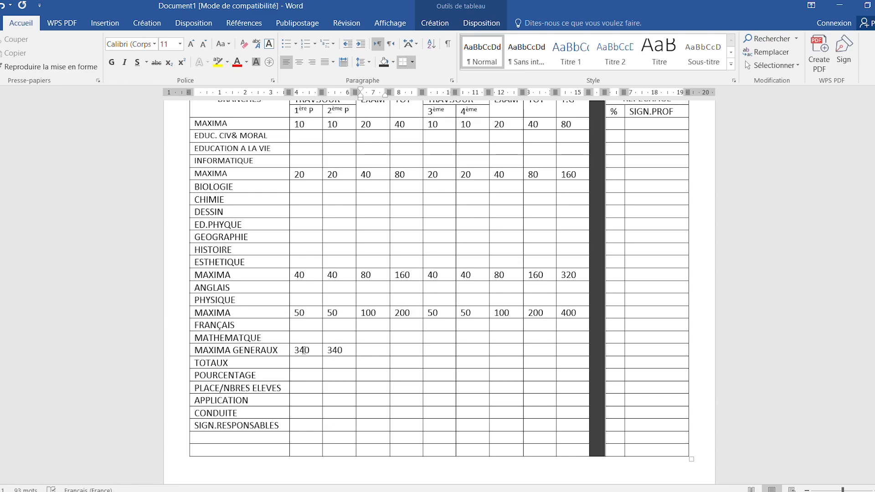
type("68")
type("0")
key("Tab")
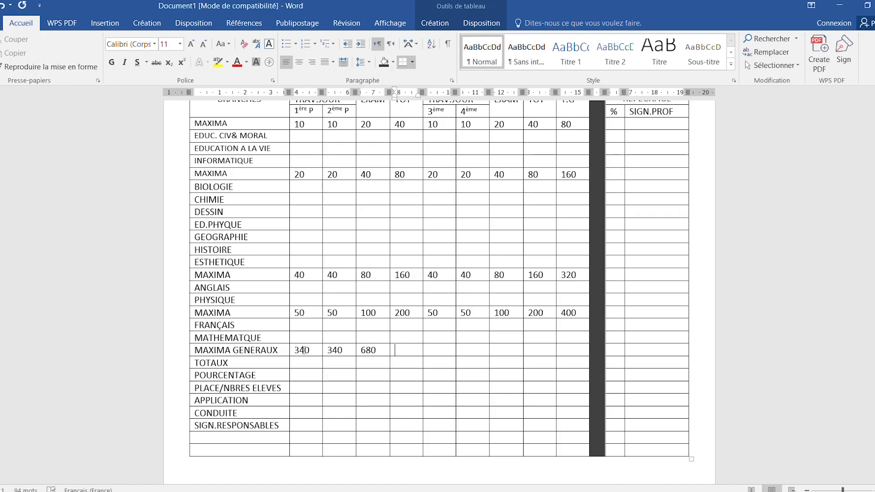
type("1360")
key("Tab")
type("340")
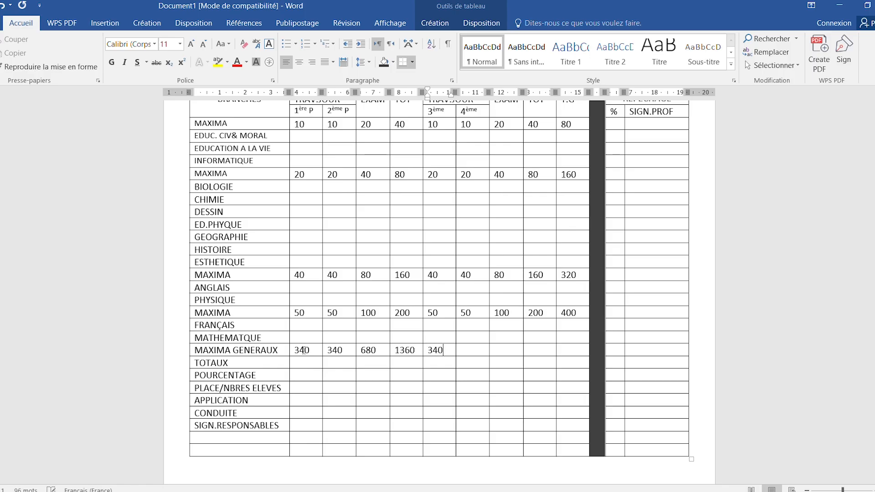
Enter 680 under 4ème and 1360 under the second-semester EXAM in the MAXIMA GENERAUX row
key("Tab")
type("680")
key("Tab")
type("1360")
key("Tab")
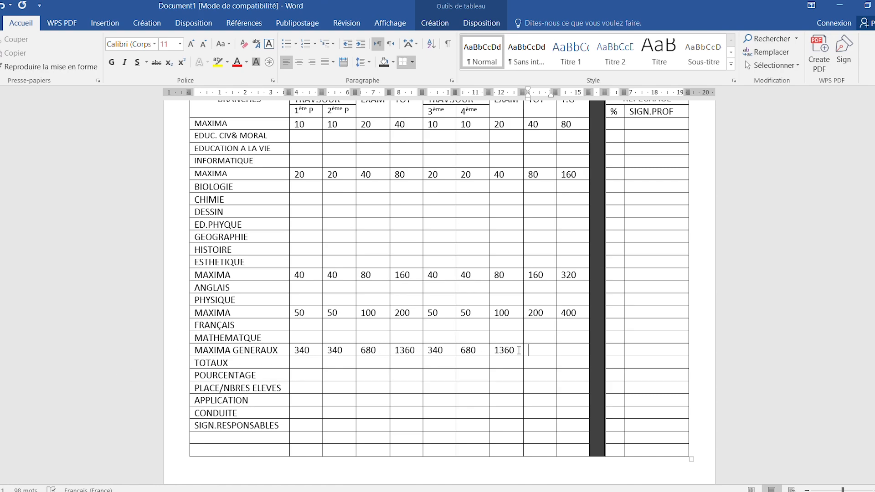
Change the MAXIMA GENERAUX row's 4ème value to 340 and its second-semester EXAM value to 680
left_click(481, 347)
key("BackSpace")
key("BackSpace")
key("BackSpace")
type("340")
left_click(518, 351)
key("BackSpace")
key("BackSpace")
key("BackSpace")
key("BackSpace")
type("680")
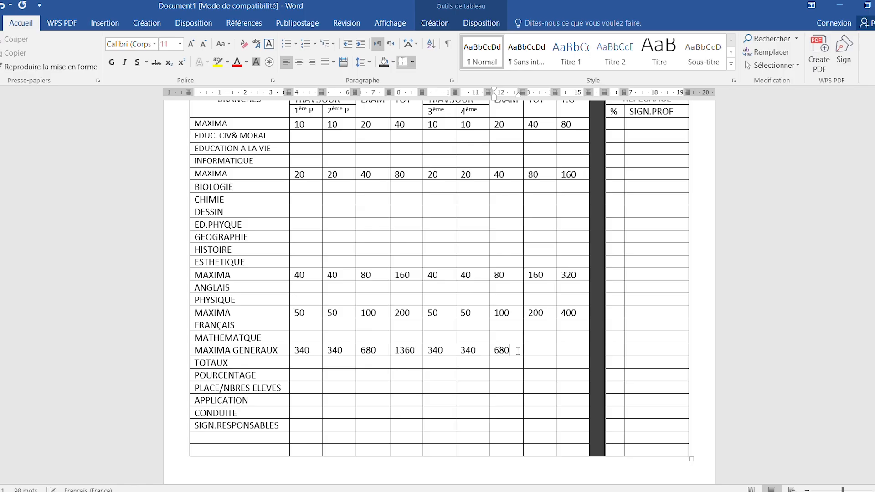
Enter 1360 under the second-semester TOT and 2720 under T.G in the MAXIMA GENERAUX row
left_click(539, 352)
type("1360")
left_click(581, 355)
type("2720")
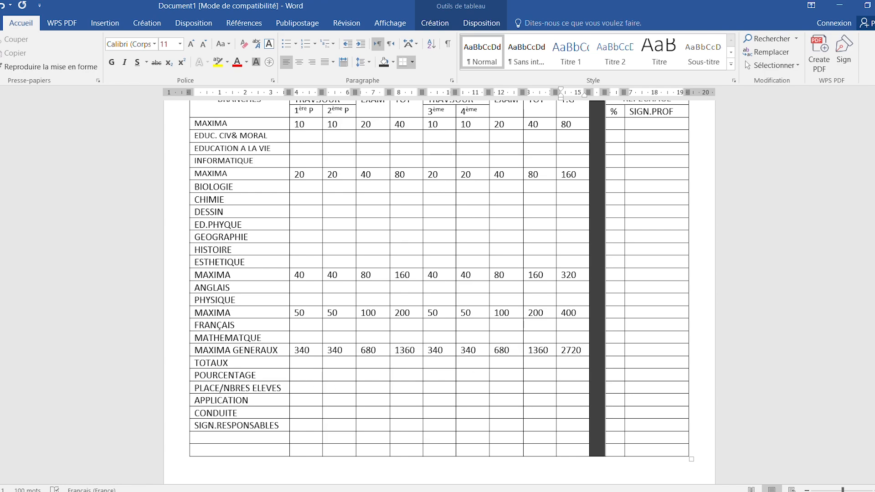
Make the first MAXIMA row bold from its label through T.G and increase its font size to 11
scroll(335, 199, "up", 3)
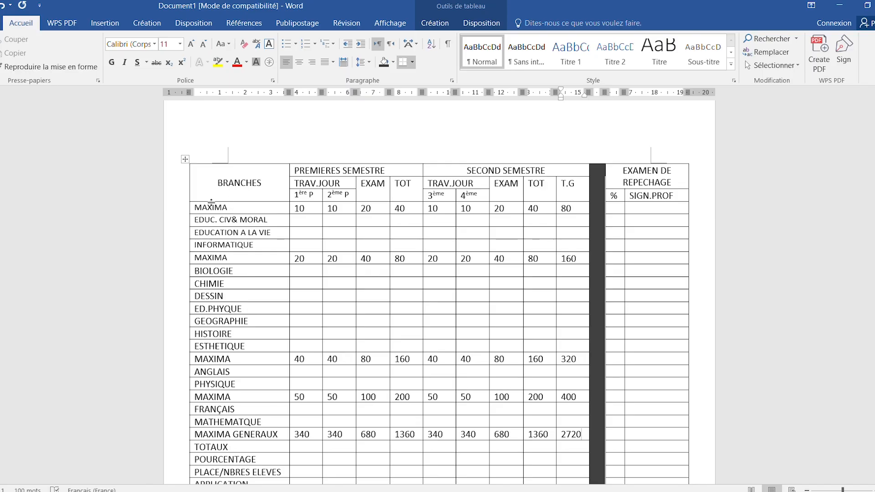
left_click_drag(201, 208, 564, 212)
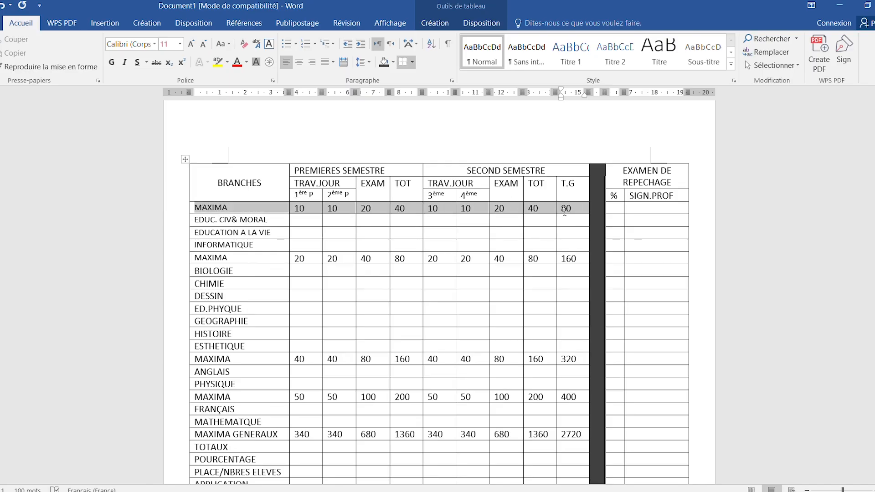
left_click(113, 65)
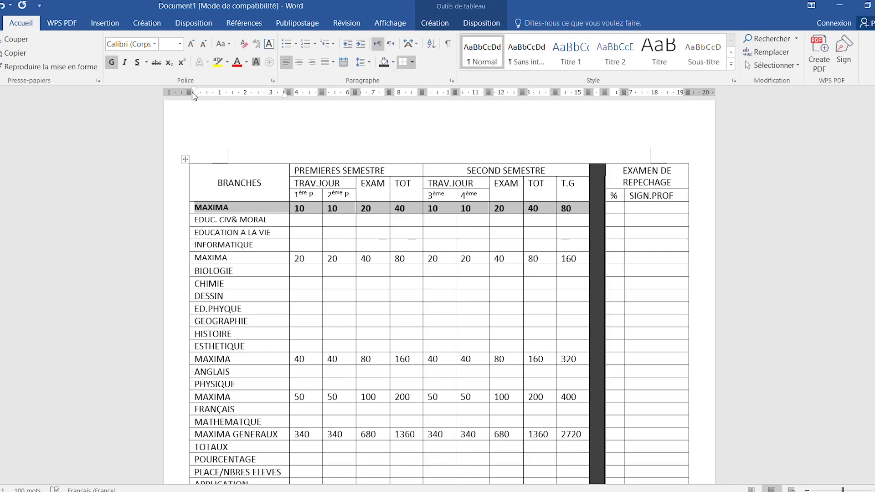
left_click(192, 45)
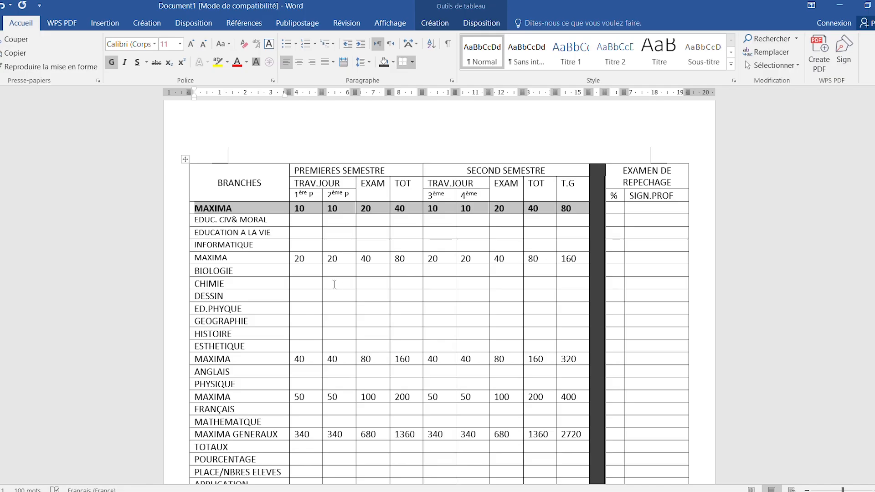
left_click(314, 273)
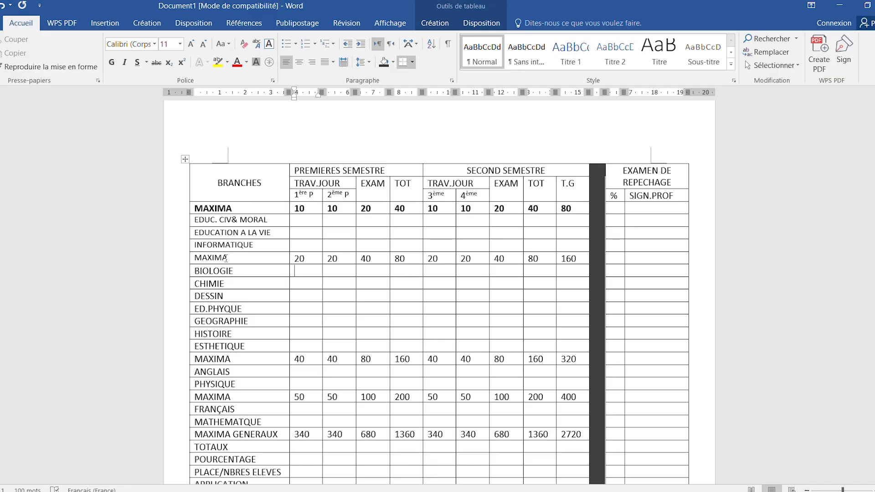
Make the second and third MAXIMA rows bold through T.G, increasing the second row's font size to 11
left_click_drag(195, 257, 567, 260)
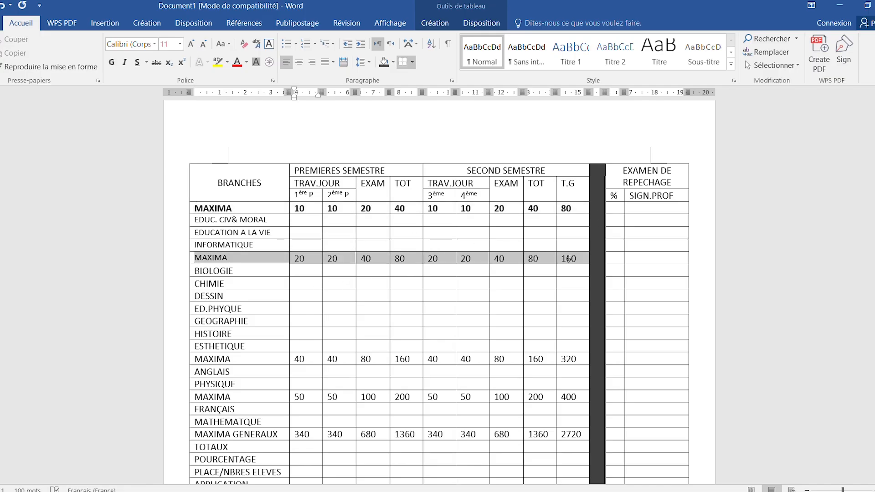
left_click(112, 63)
left_click(190, 44)
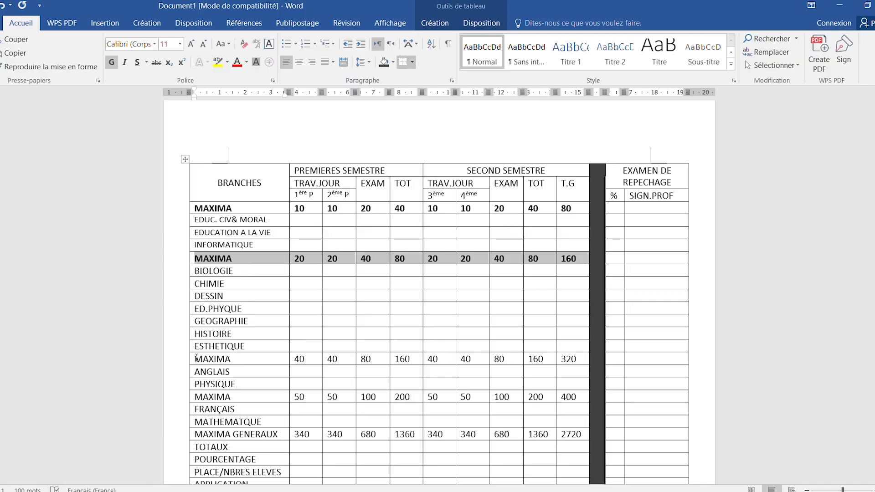
left_click_drag(196, 359, 568, 365)
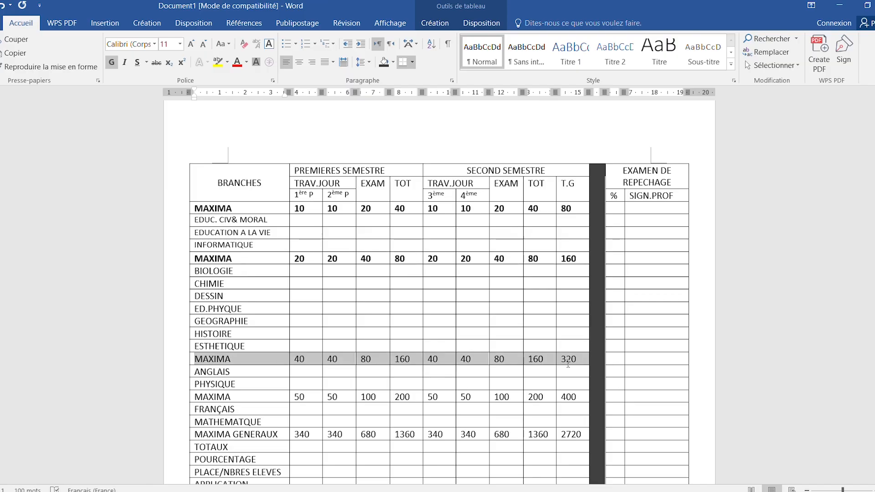
left_click(112, 63)
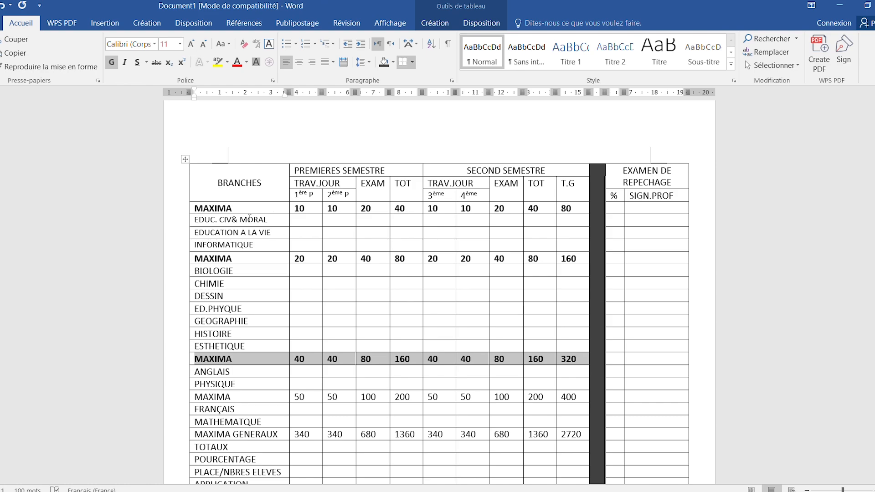
Center the label and values of the first MAXIMA row in their cells
left_click(301, 209)
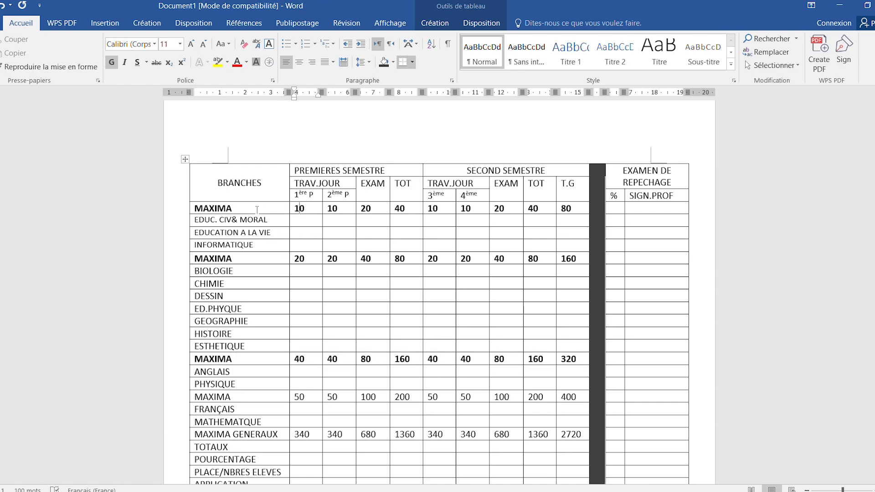
left_click_drag(199, 208, 572, 211)
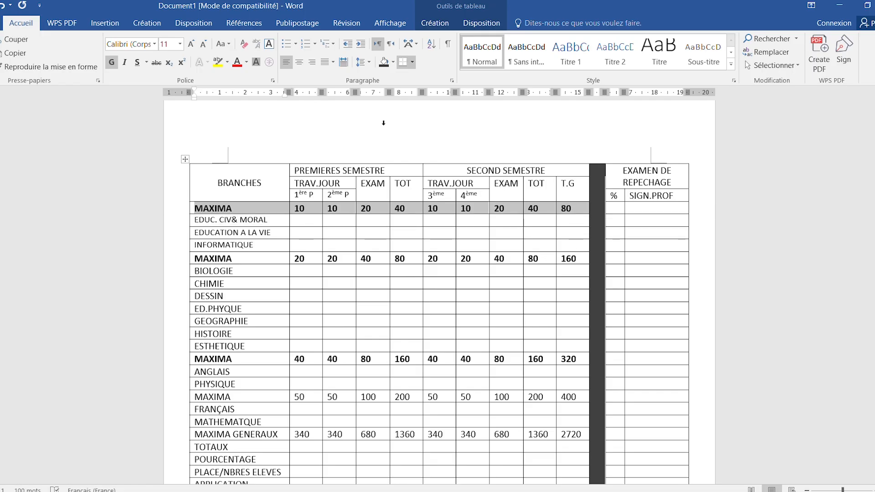
left_click(301, 66)
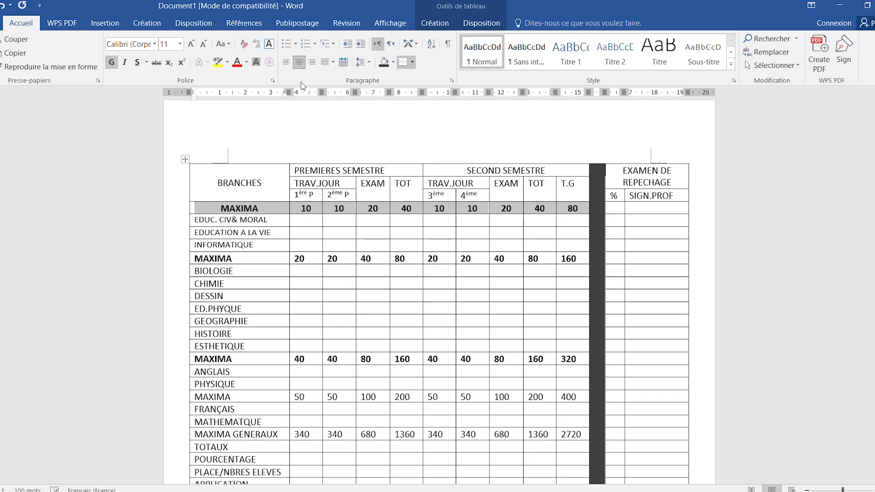
Center the labels and values of the second and third MAXIMA rows in their cells
left_click_drag(205, 260, 567, 252)
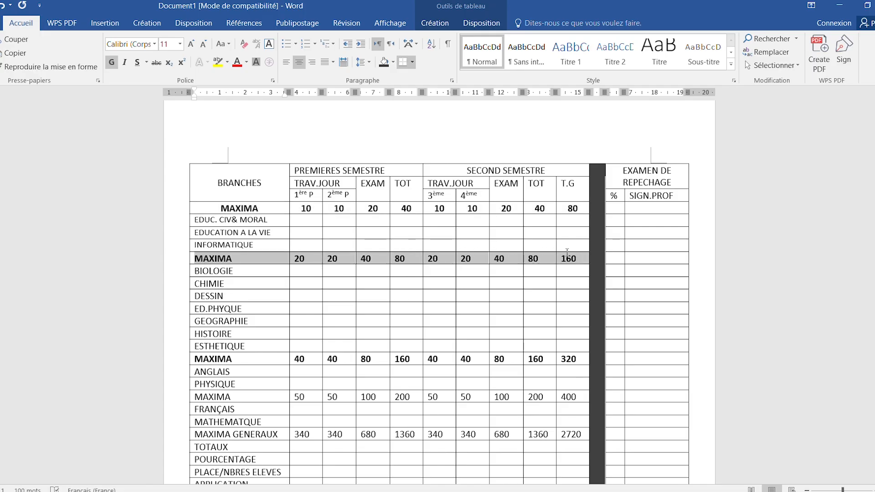
left_click(300, 64)
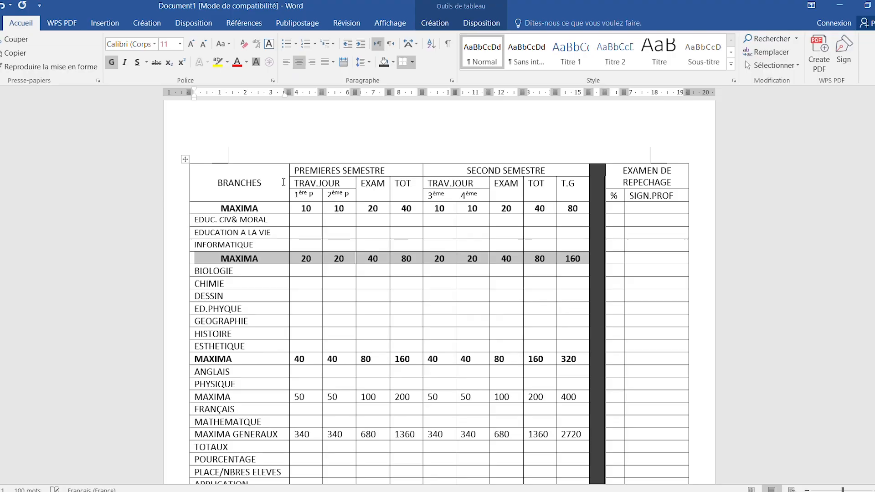
left_click_drag(201, 358, 571, 363)
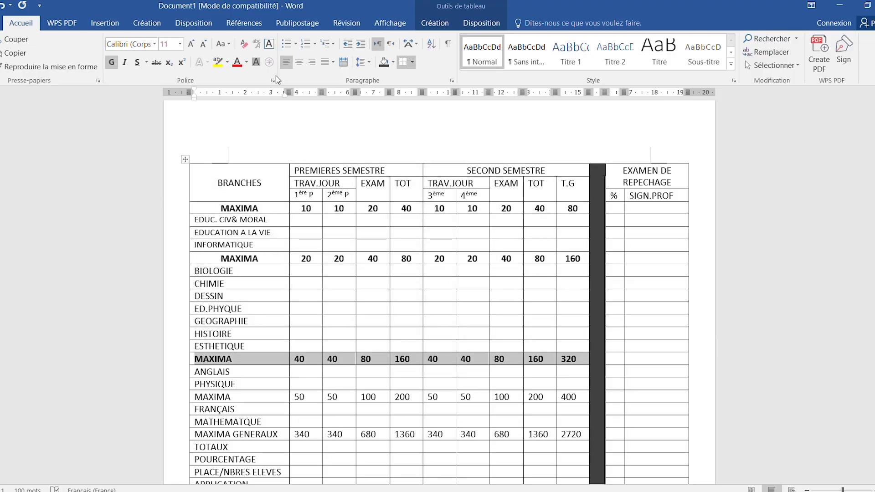
left_click(303, 64)
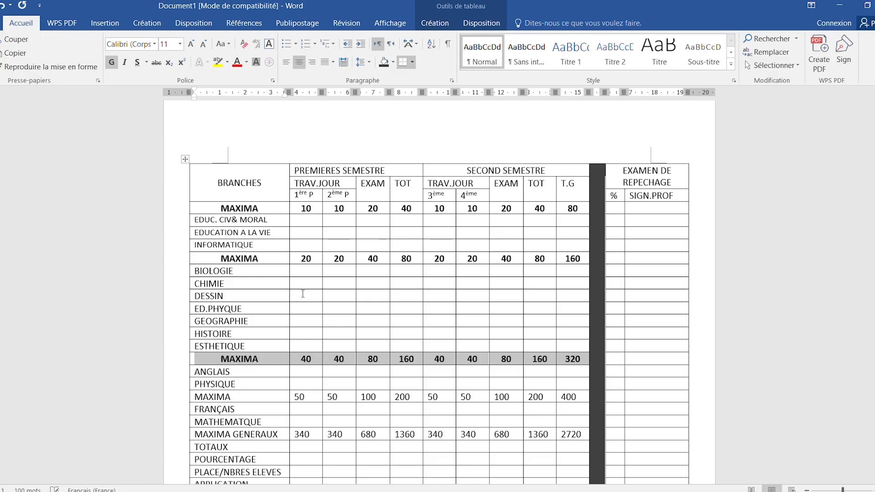
Make the fourth MAXIMA row and the MAXIMA GENERAUX row bold and centered from the label through T.G
left_click_drag(197, 398, 572, 398)
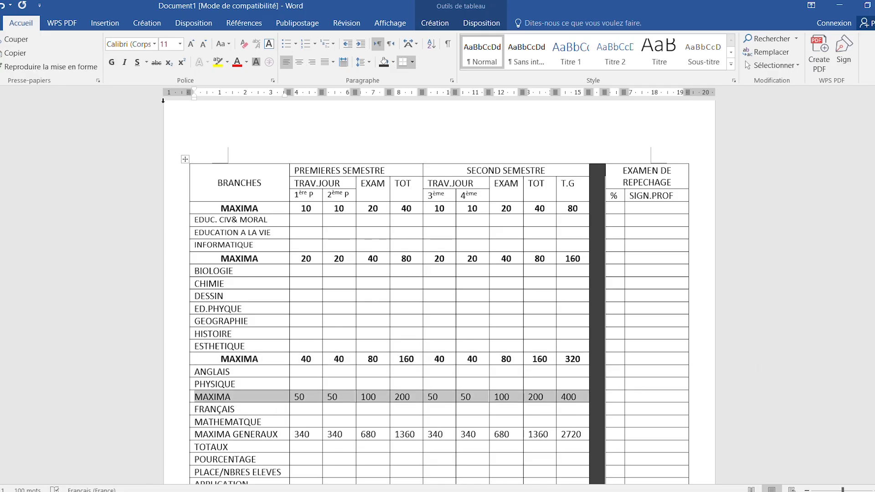
left_click(112, 63)
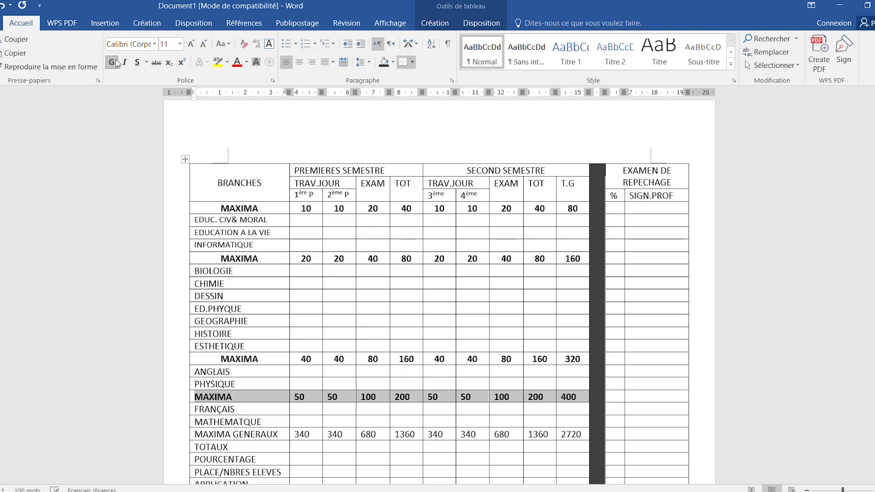
left_click(303, 65)
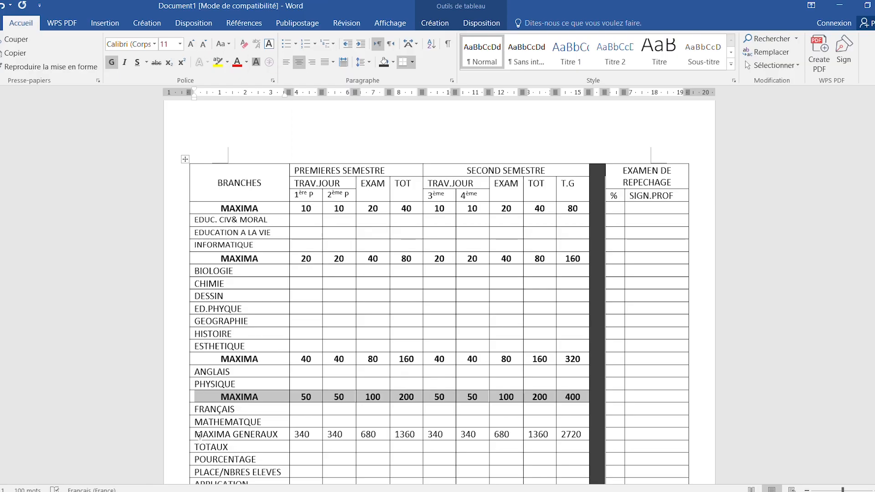
left_click_drag(200, 435, 580, 433)
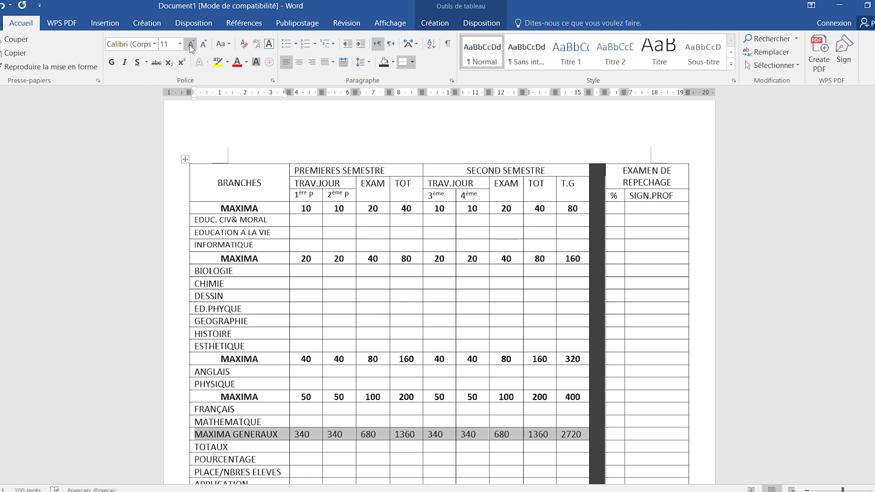
left_click(112, 64)
left_click(295, 64)
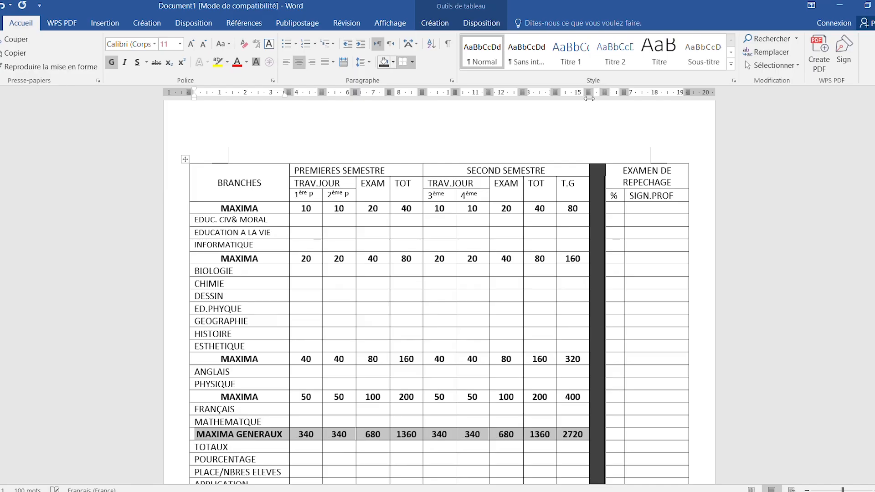
Check the scanned report card, then apply upward diagonal borders to the PLACE/NBRES ELEVES cells from the first period through T.G
scroll(437, 292, "down", 3)
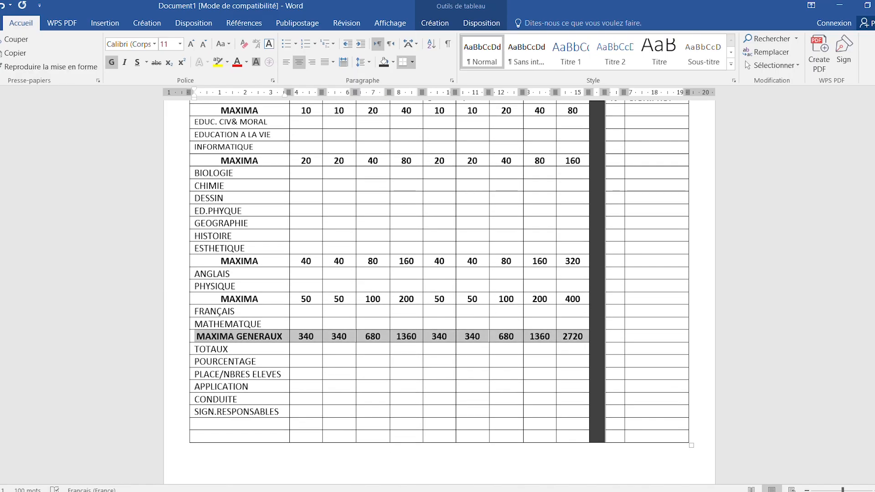
scroll(438, 292, "up", 4)
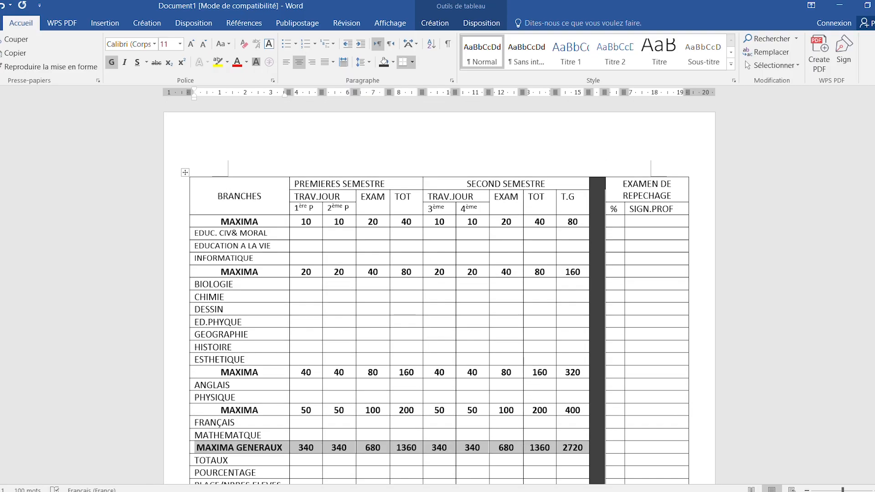
scroll(438, 292, "down", 6)
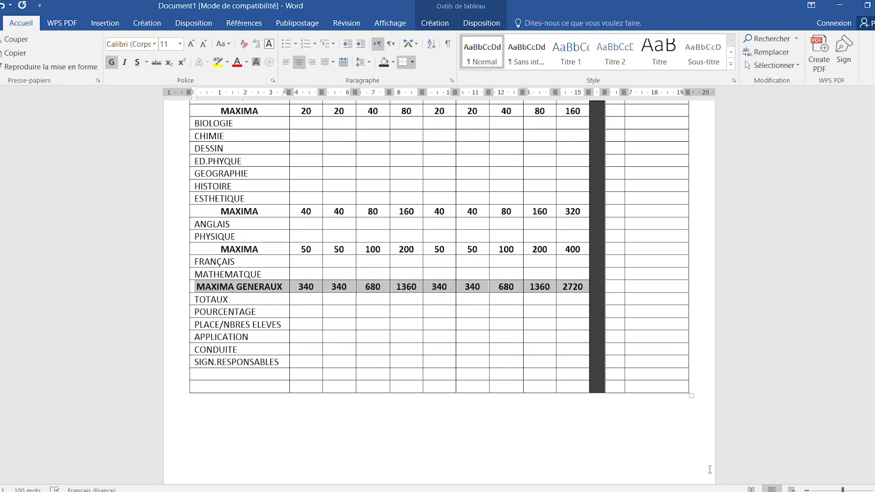
key("alt+Tab")
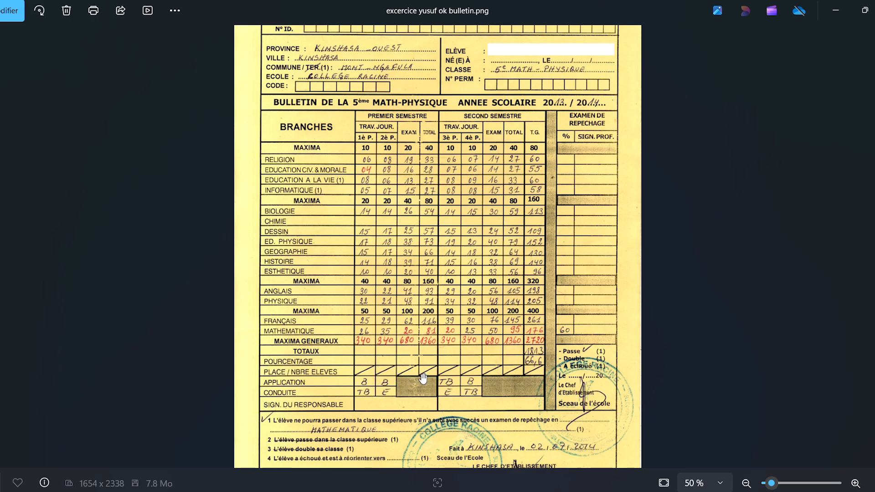
left_click(837, 11)
left_click(297, 315)
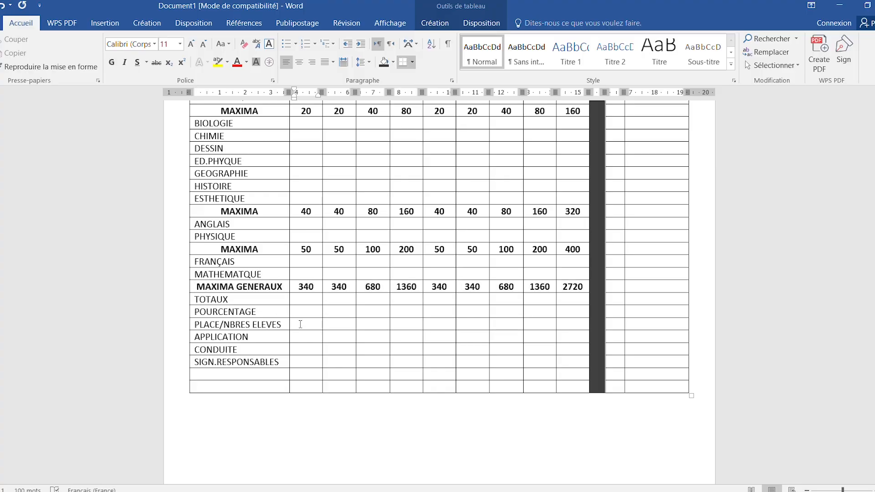
left_click_drag(301, 324, 570, 325)
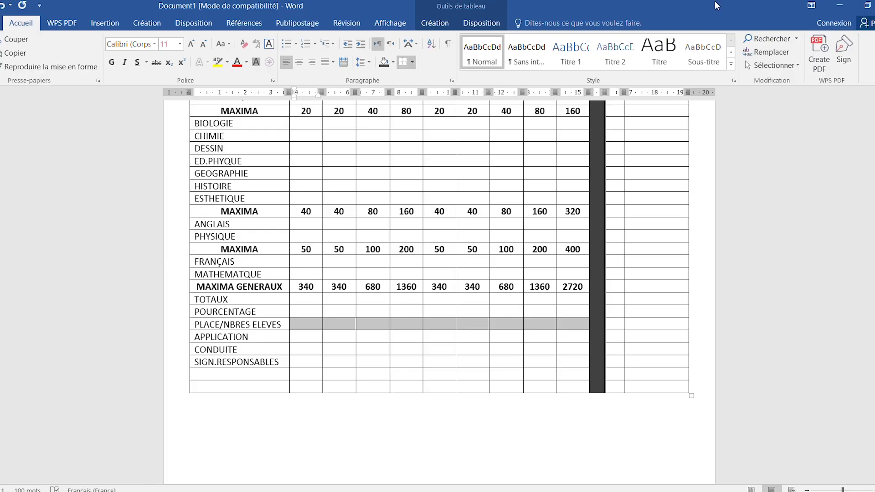
left_click(867, 4)
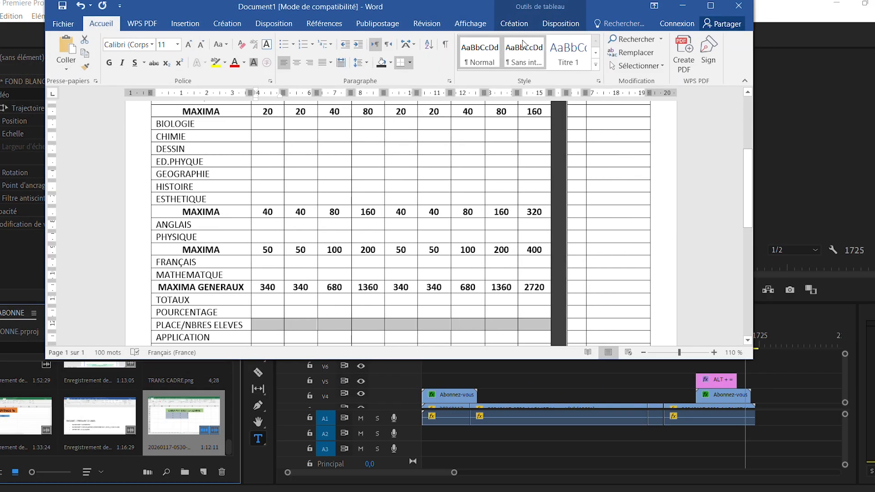
left_click(526, 29)
left_click(711, 6)
left_click(601, 50)
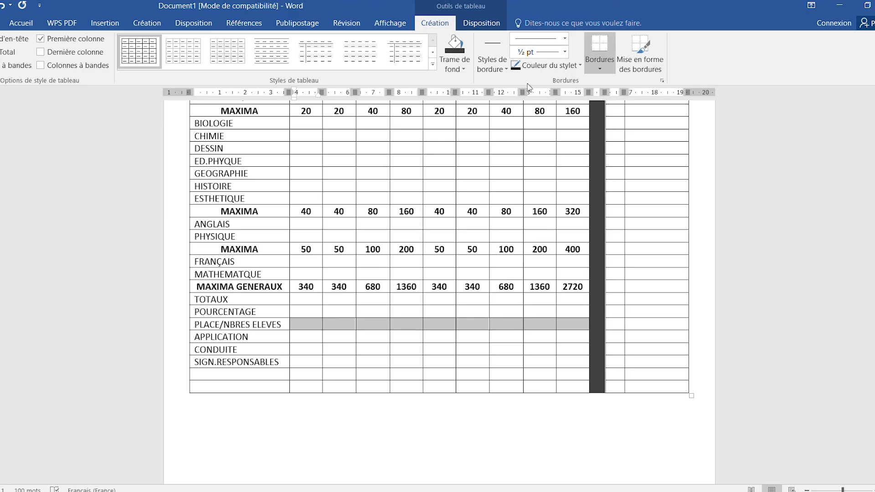
left_click(600, 67)
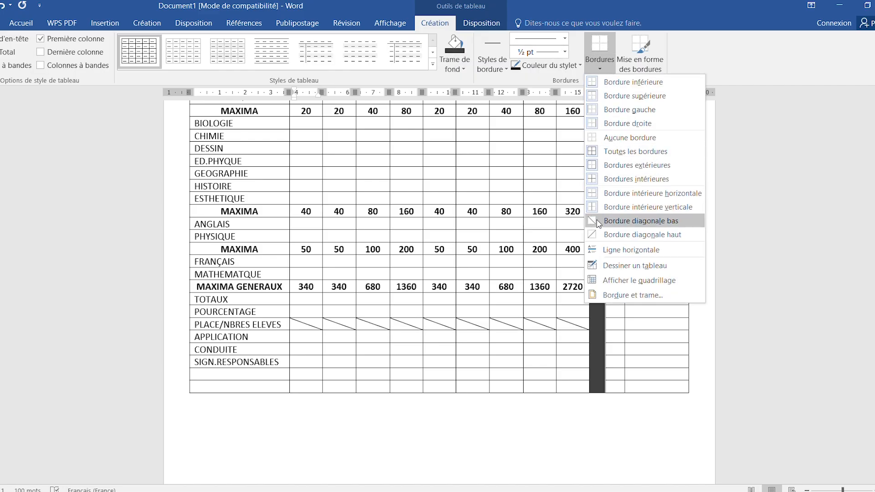
left_click(600, 235)
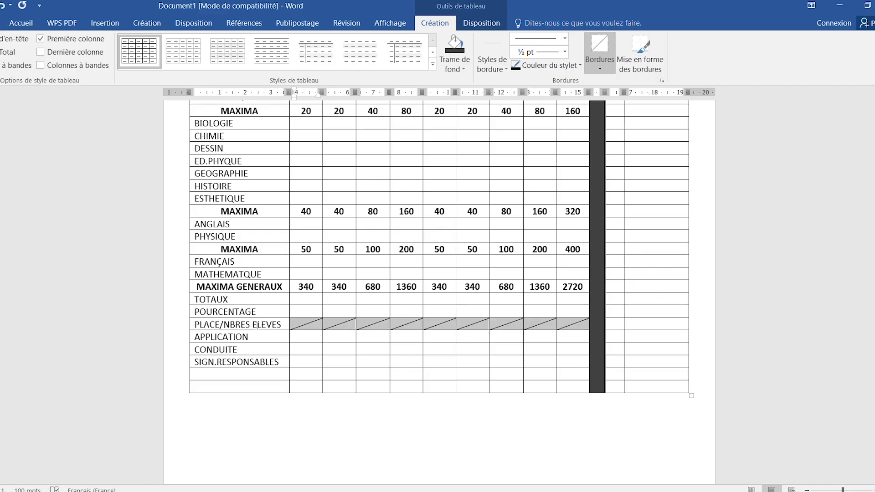
Shade the first-semester EXAM and TOT cells of the APPLICATION and CONDUITE rows black
left_click(298, 337)
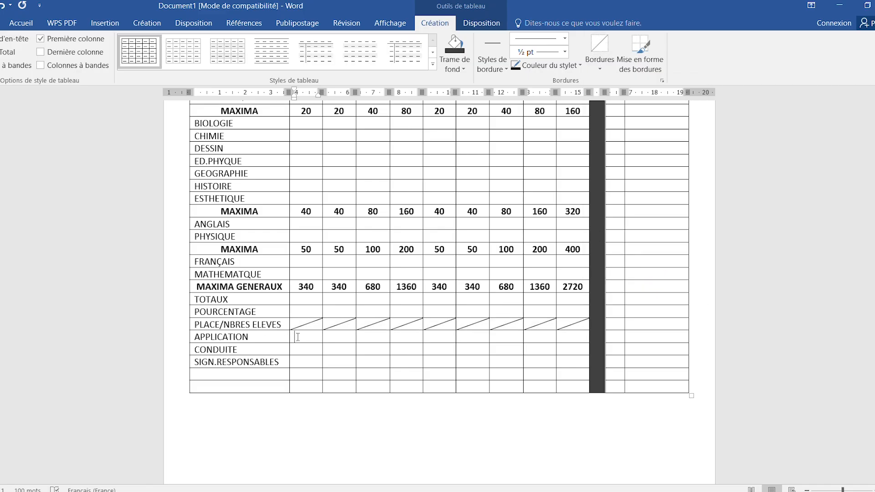
left_click(338, 339)
left_click_drag(364, 337, 383, 351)
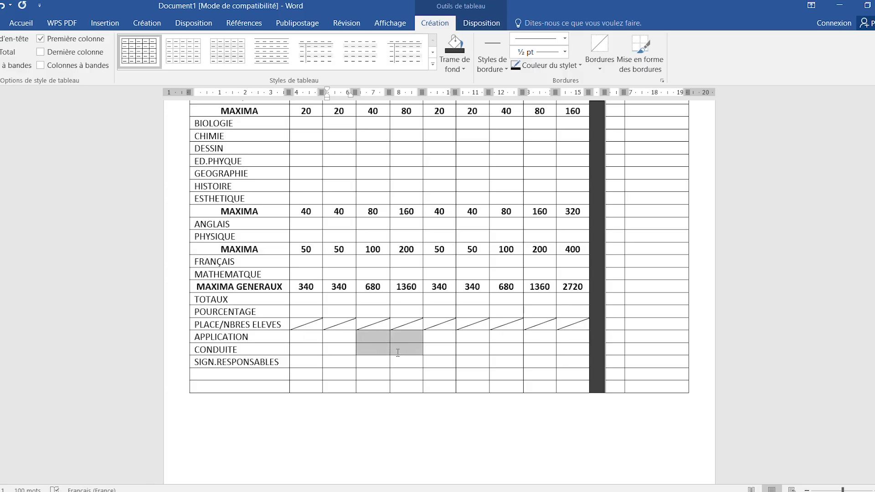
left_click_drag(398, 352, 399, 357)
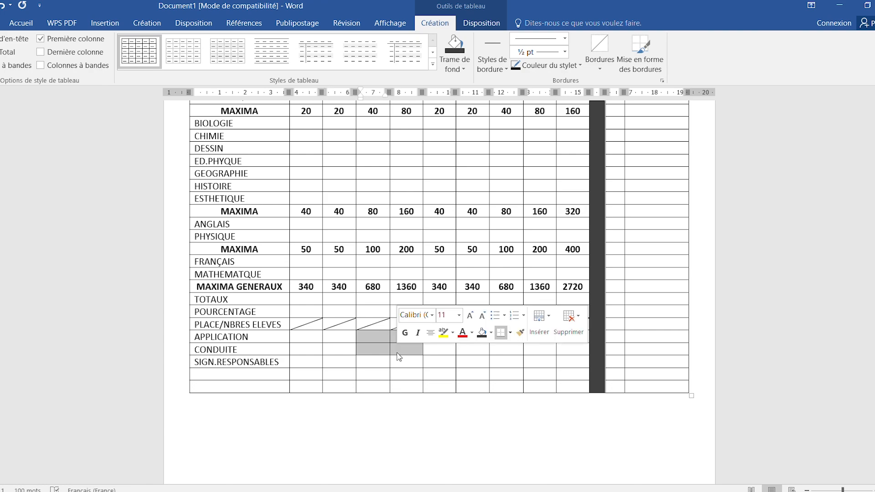
left_click(458, 55)
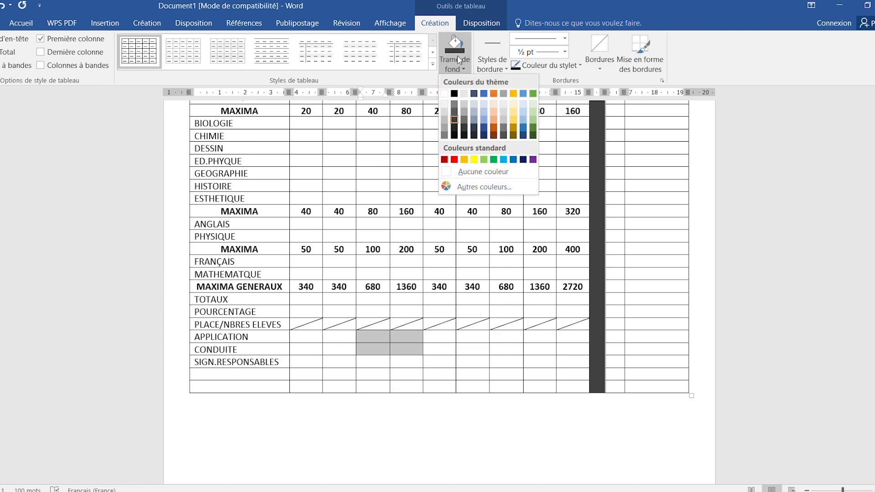
left_click(454, 94)
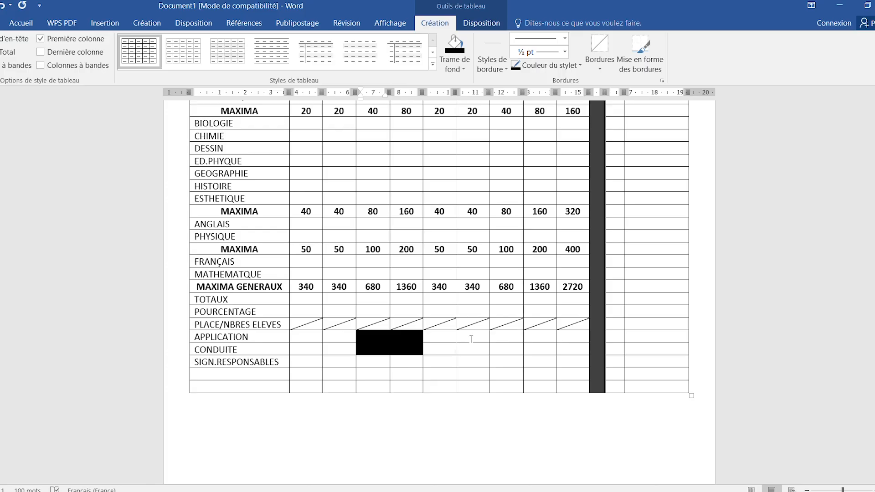
Shade the second-semester EXAM, TOT and T.G cells of the APPLICATION and CONDUITE rows black and compare with the scanned report card
left_click_drag(503, 338, 569, 356)
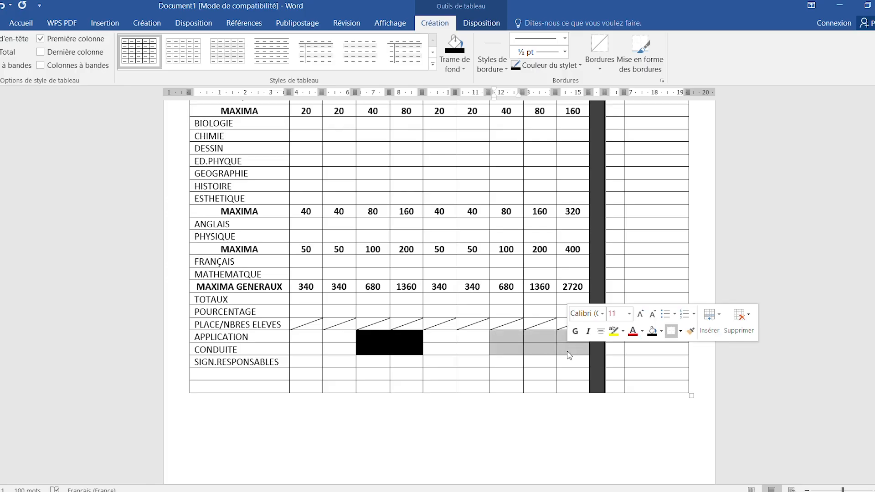
left_click(455, 55)
key("alt+Tab")
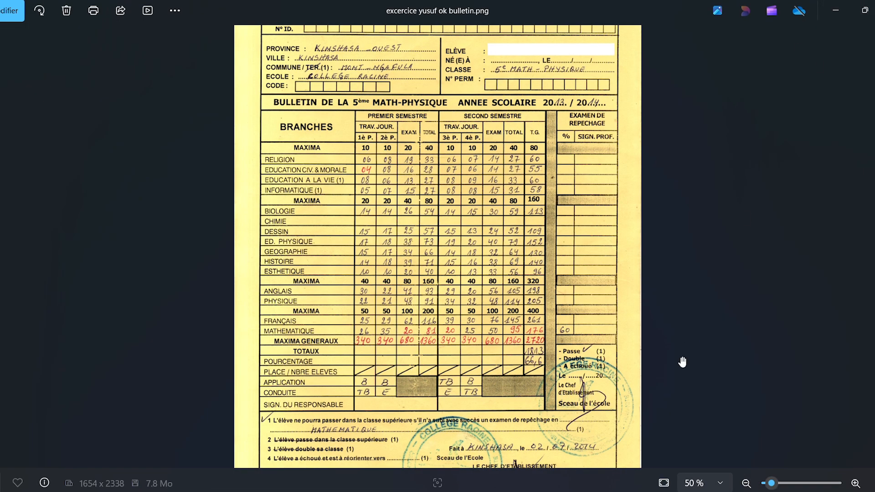
key("alt+Tab")
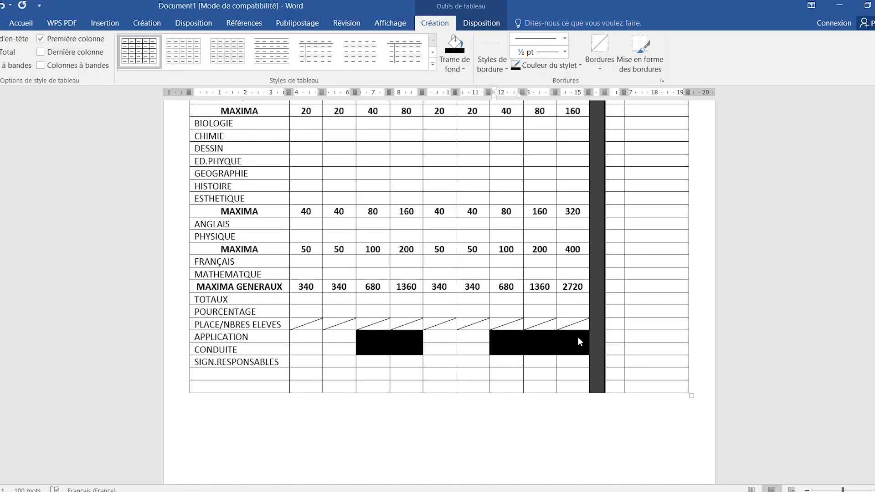
left_click(548, 340)
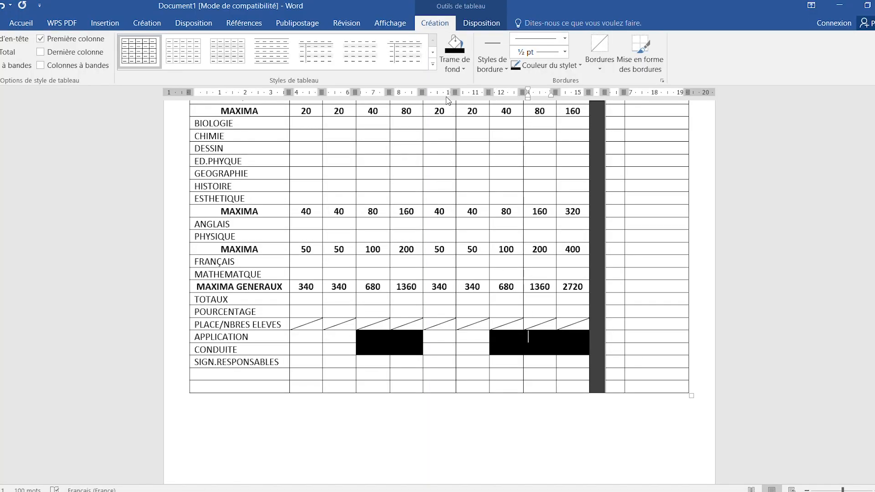
left_click(449, 60)
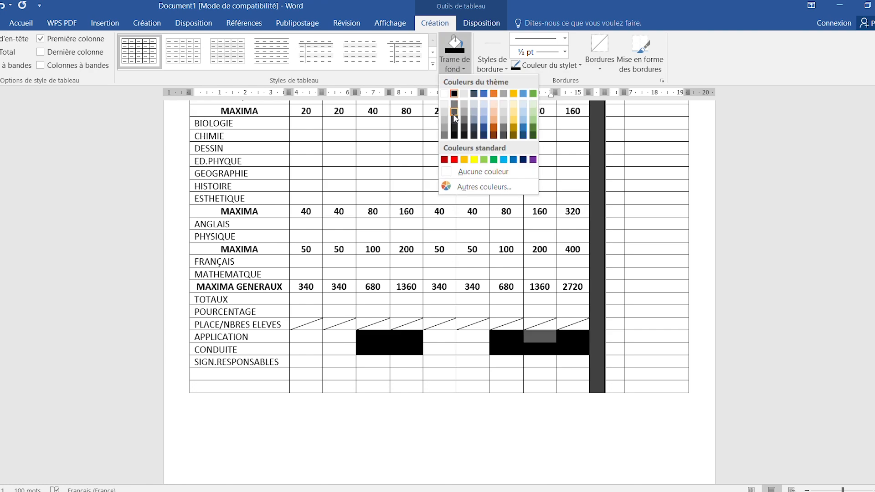
left_click(579, 343)
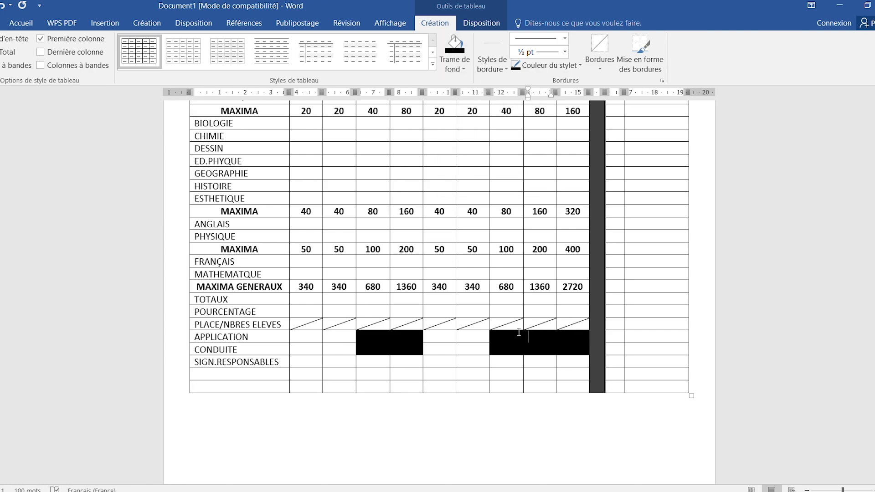
left_click(582, 351)
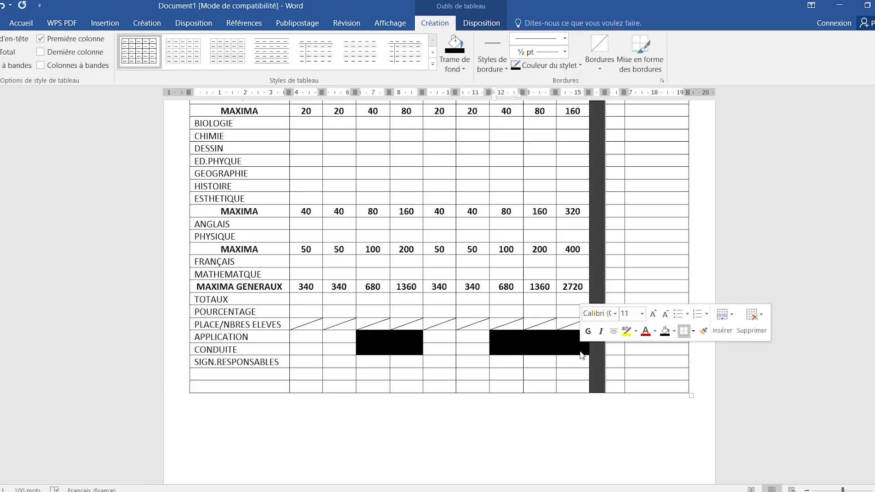
left_click(455, 62)
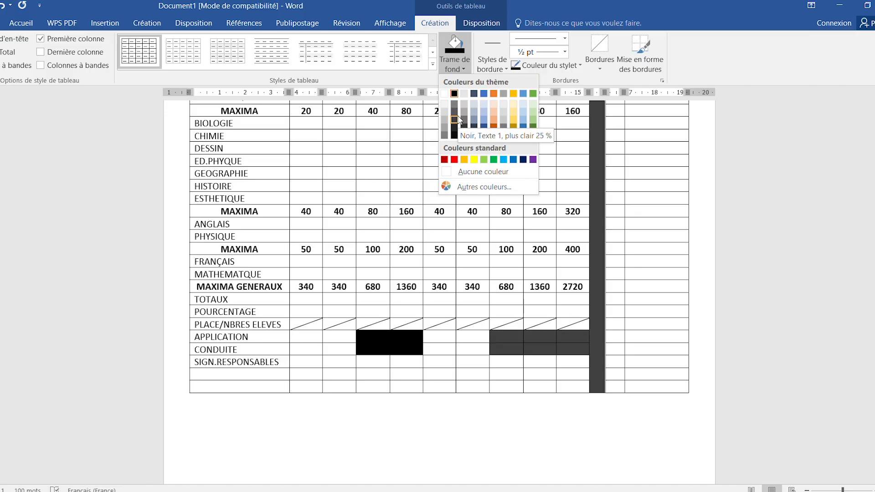
Go to the dark separator column beside T.G and open the shading colours for it
left_click(602, 322)
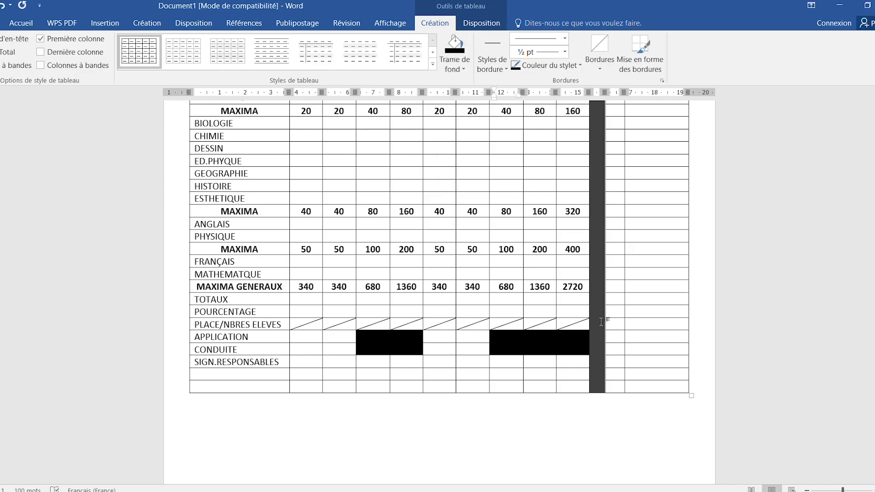
left_click(460, 50)
scroll(603, 319, "up", 3)
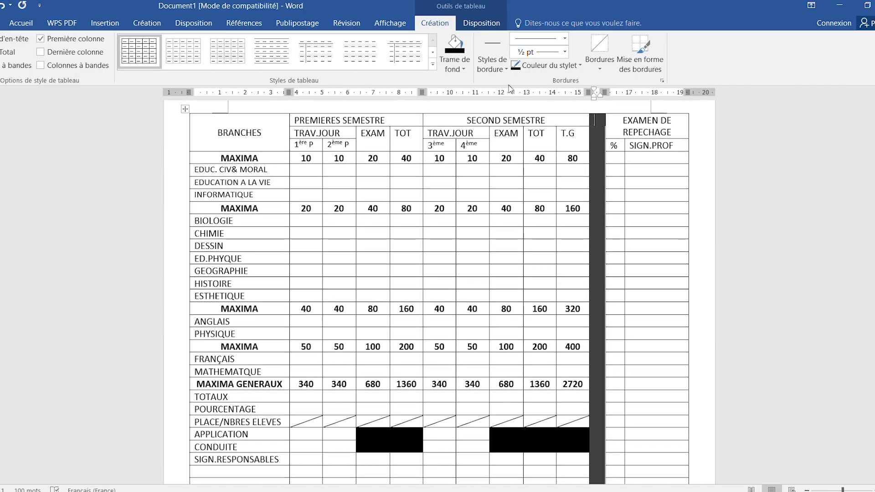
Fill the narrow separator column with black and merge the four first-semester cells of the SIGN.RESPONSABLES row
left_click(465, 56)
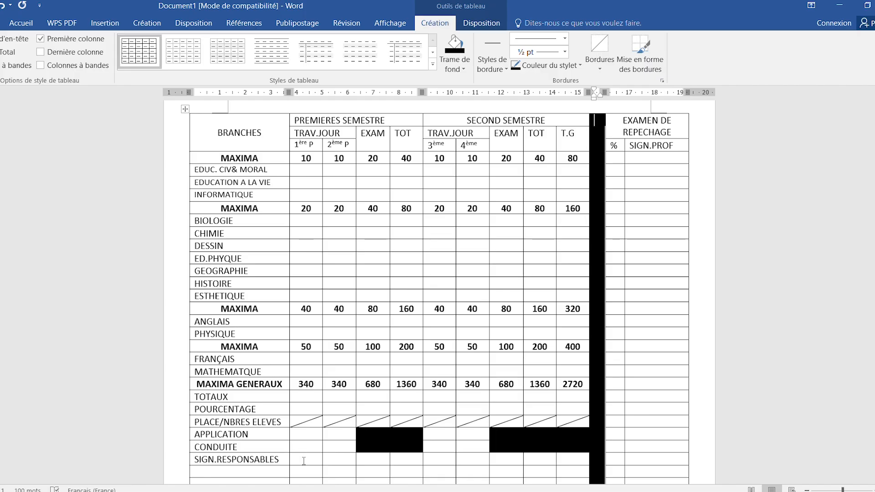
left_click_drag(304, 461, 413, 460)
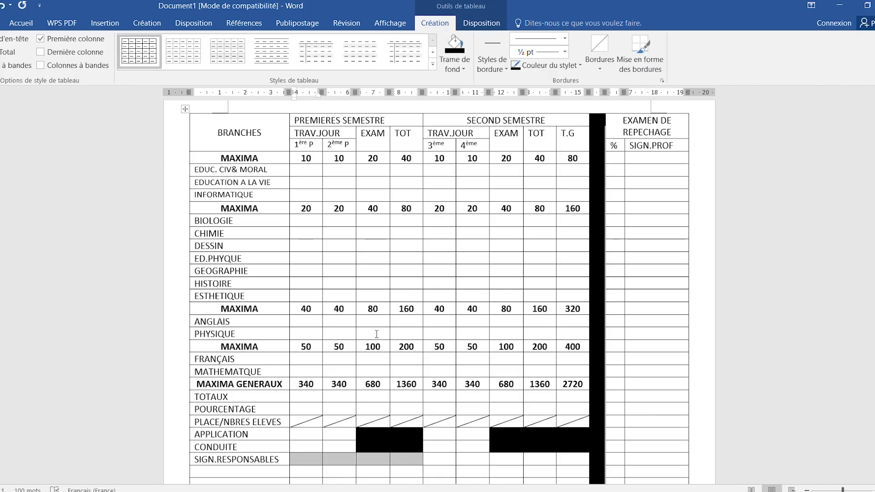
right_click(308, 456)
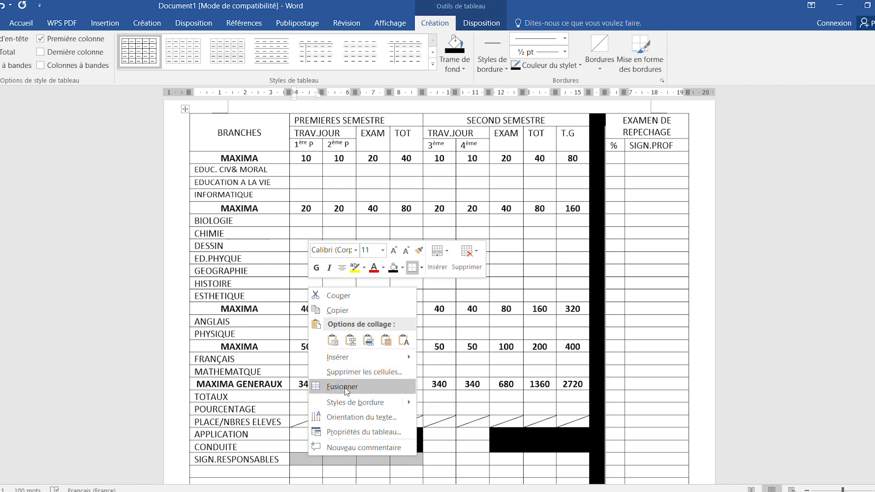
left_click(365, 387)
Merge the five second-semester cells of the SIGN.RESPONSABLES row into one cell
left_click_drag(446, 458, 573, 460)
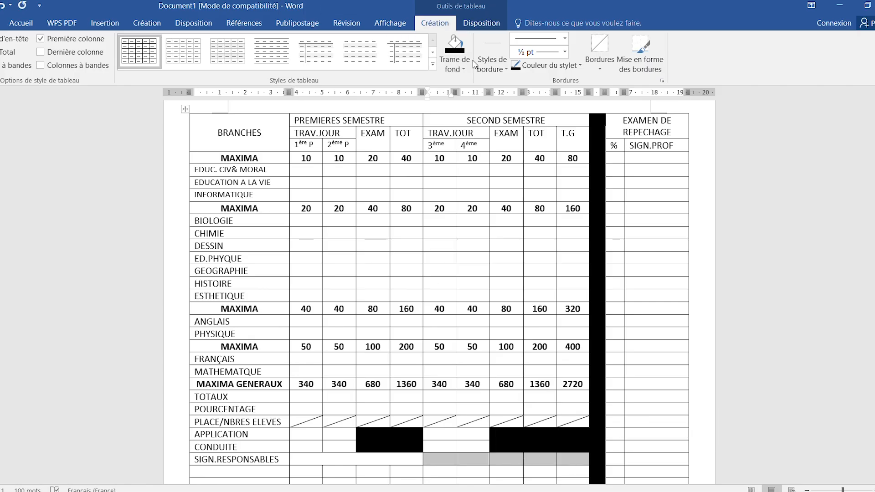
left_click(447, 459)
left_click_drag(446, 459, 571, 462)
right_click(571, 463)
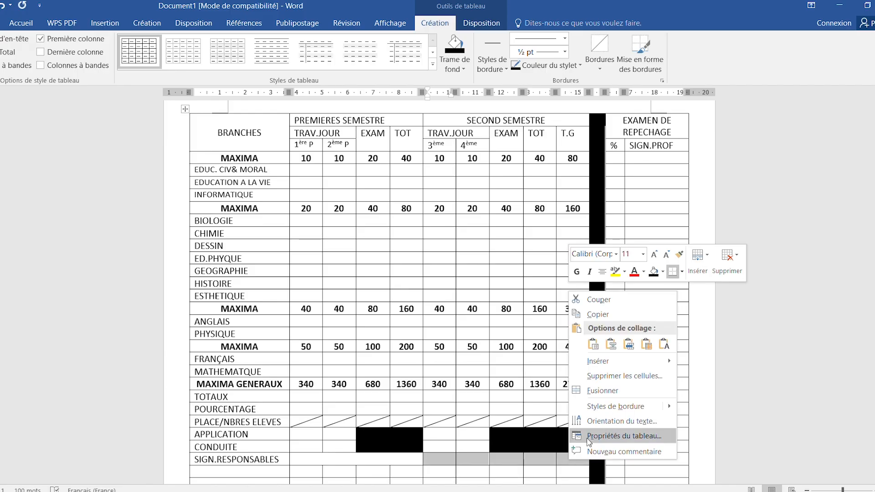
left_click(596, 388)
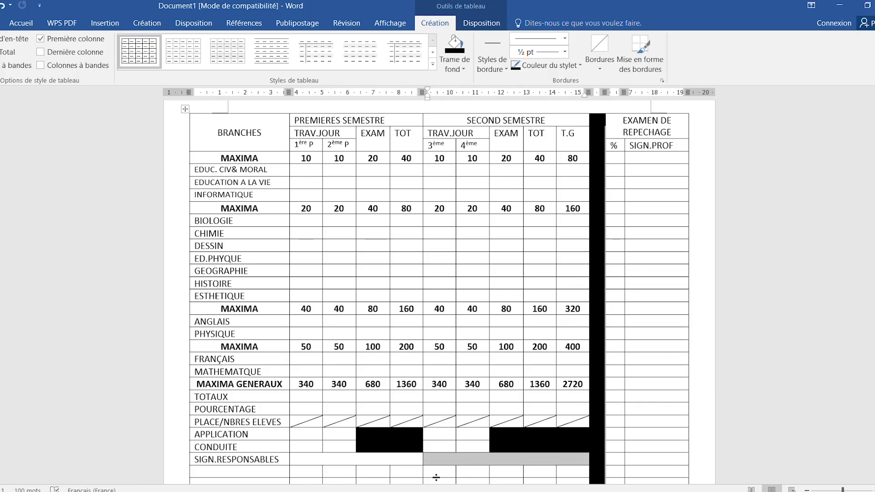
scroll(222, 378, "down", 3)
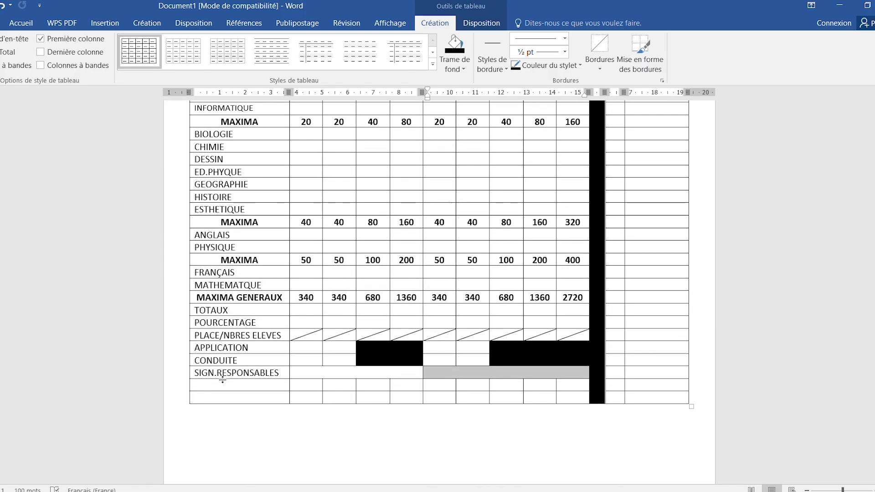
left_click_drag(229, 387, 553, 407)
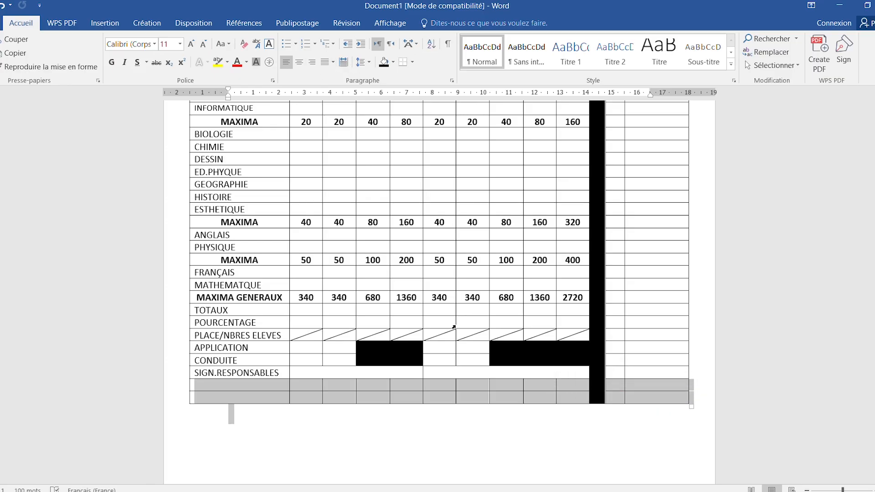
right_click(235, 387)
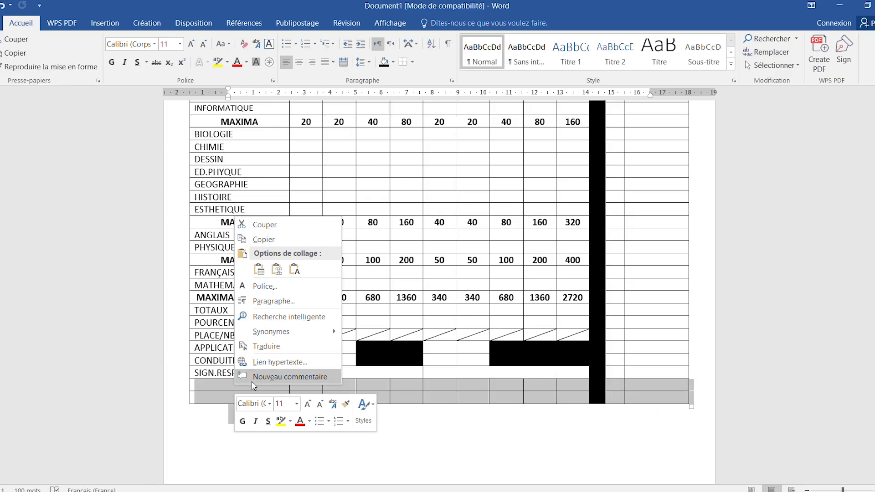
left_click(441, 388)
left_click(272, 382)
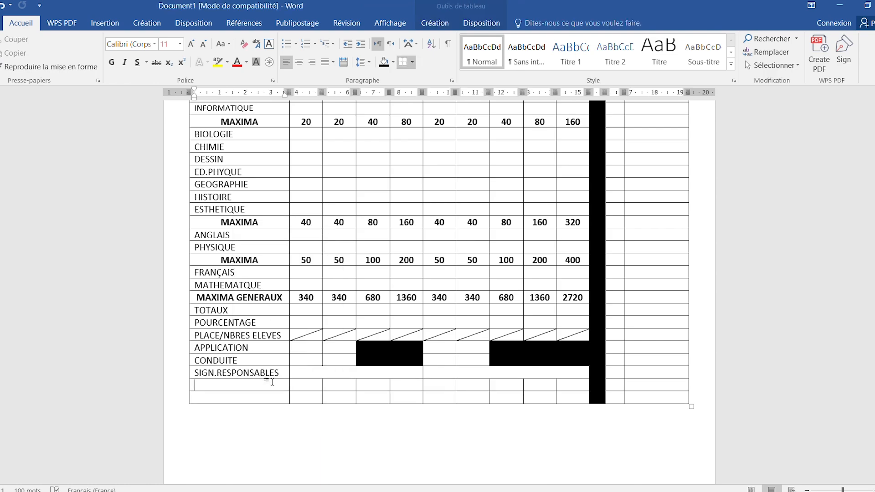
left_click_drag(252, 387, 657, 391)
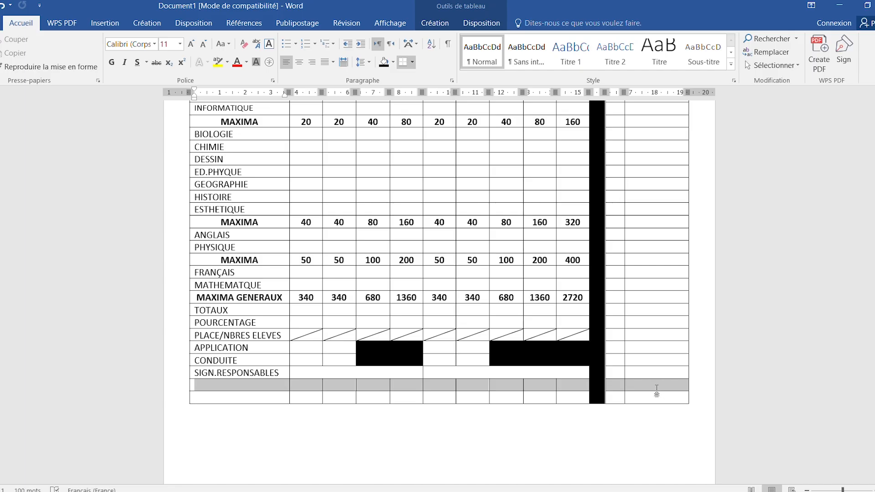
scroll(599, 359, "up", 4)
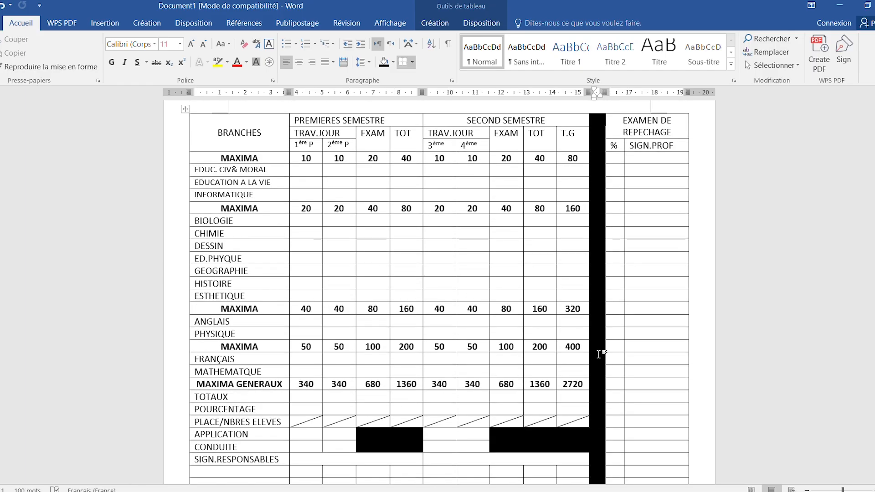
scroll(346, 240, "down", 10)
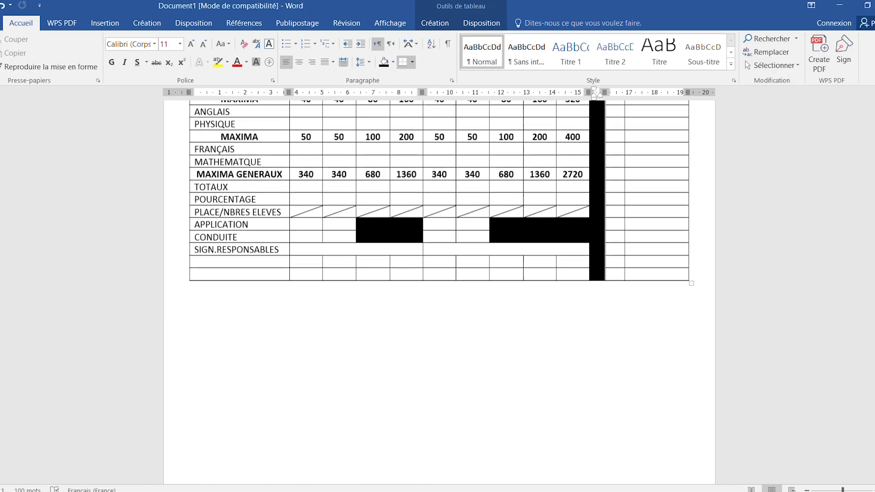
Delete the two empty rows below the SIGN.RESPONSABLES row entirely
left_click(229, 262)
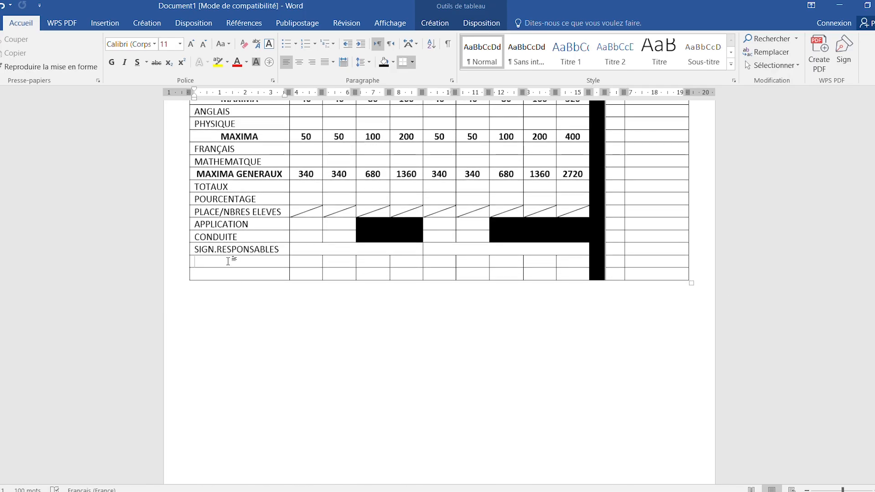
right_click(228, 262)
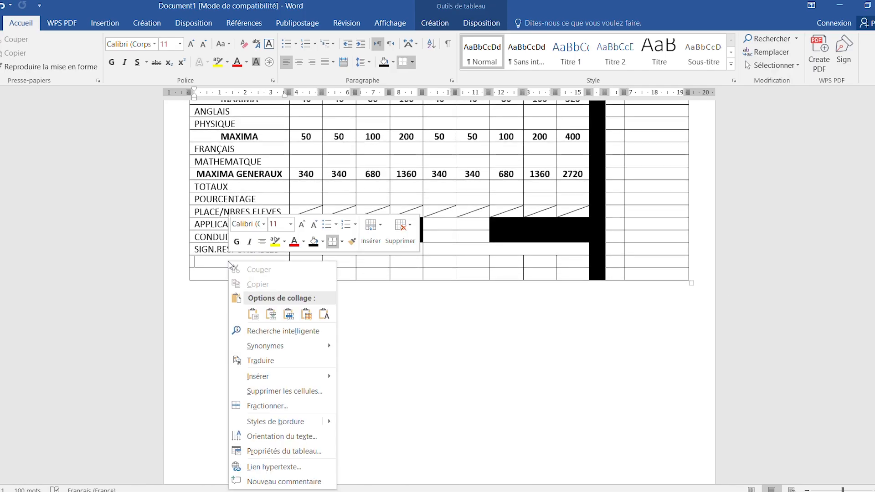
left_click(268, 391)
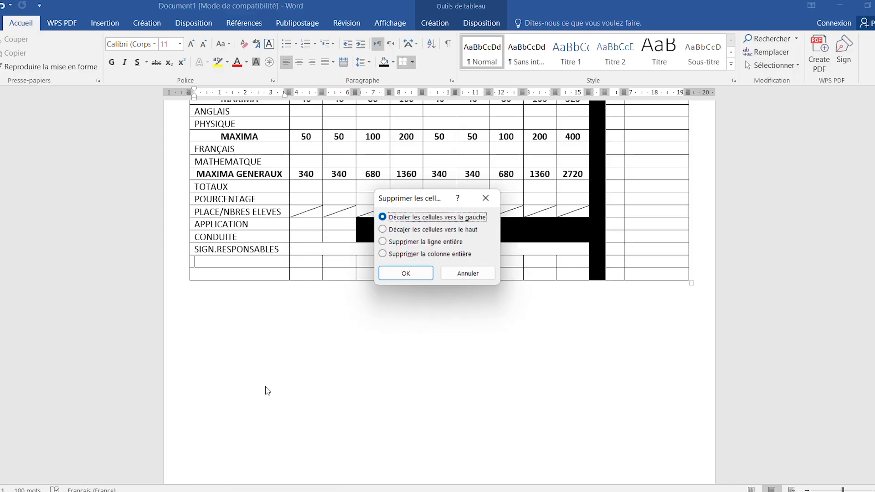
left_click(420, 246)
left_click(405, 274)
left_click(274, 261)
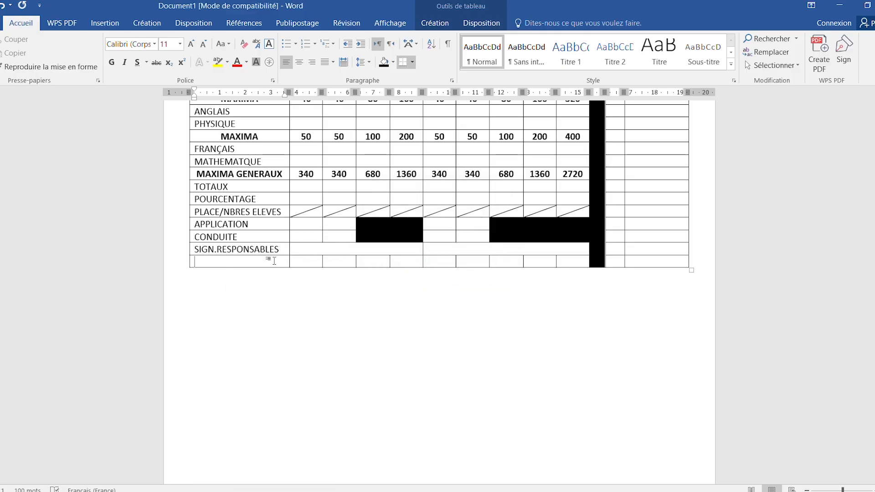
right_click(273, 262)
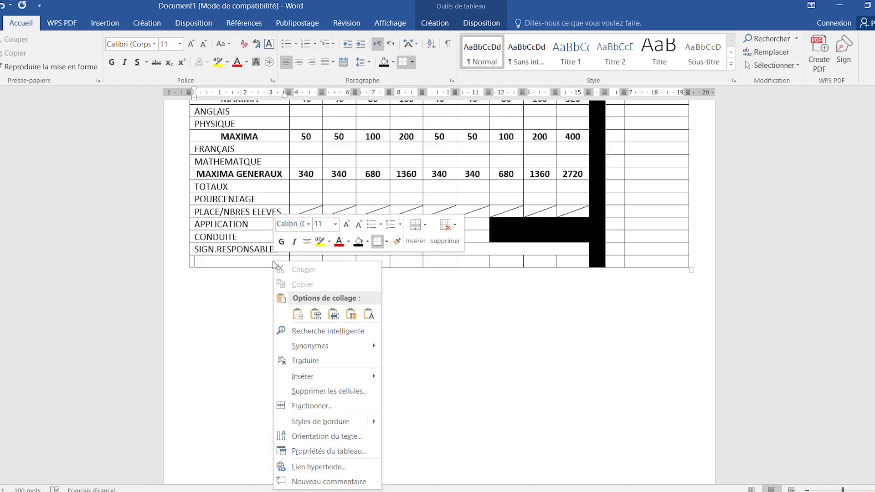
left_click(309, 391)
left_click(427, 242)
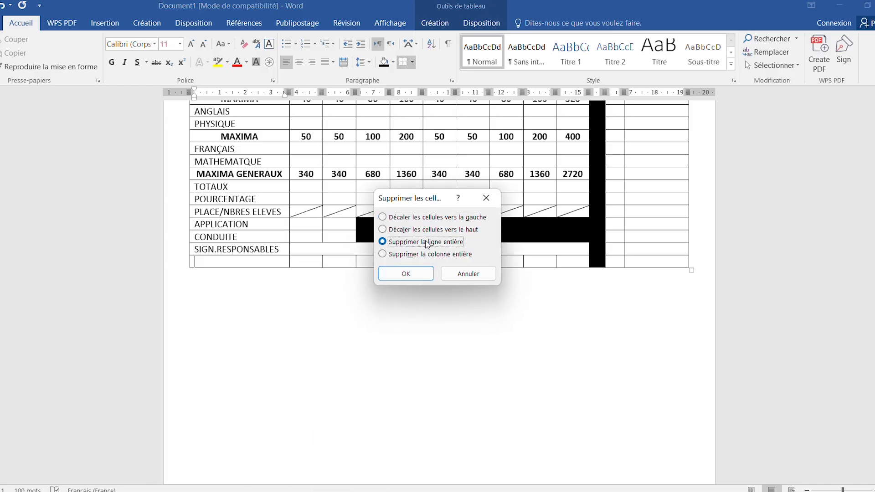
left_click(397, 274)
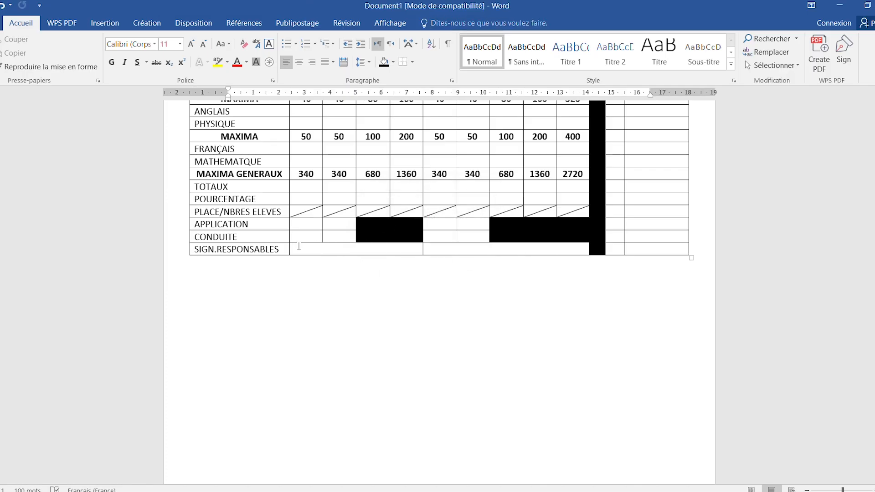
Insert a new row below SIGN.RESPONSABLES and merge all its cells into one full-width cell
left_click(293, 250)
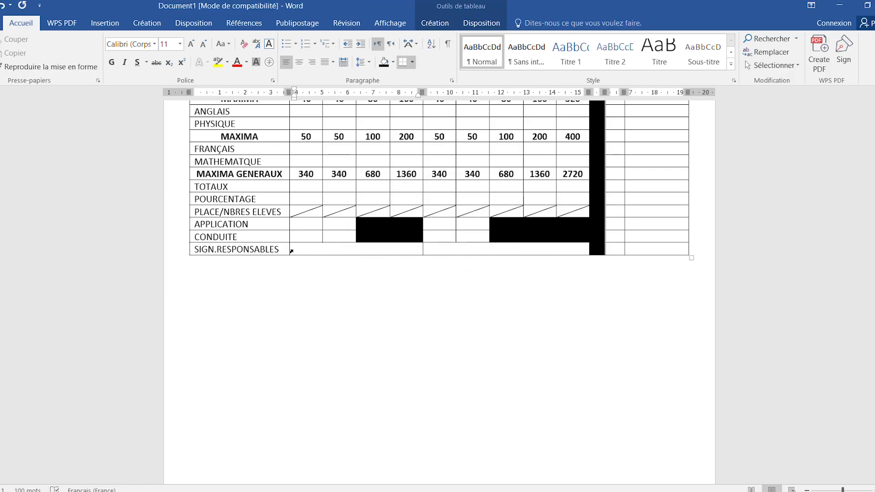
left_click(291, 251)
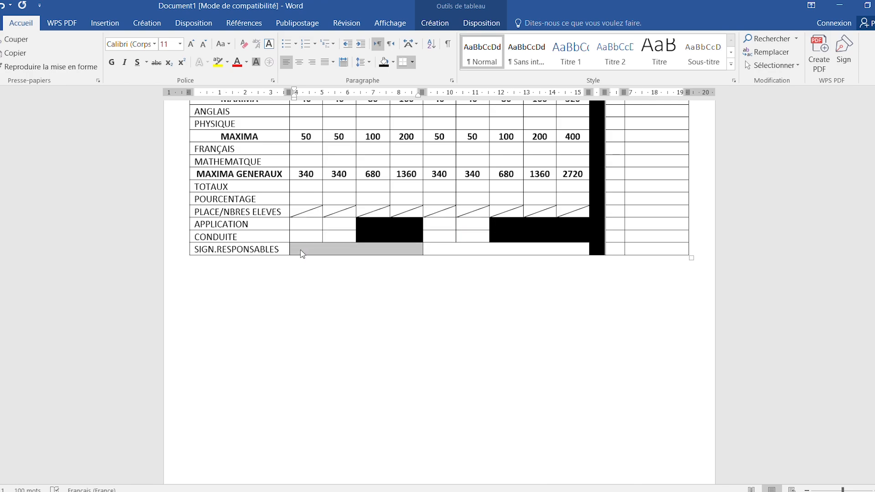
left_click(297, 250)
right_click(301, 252)
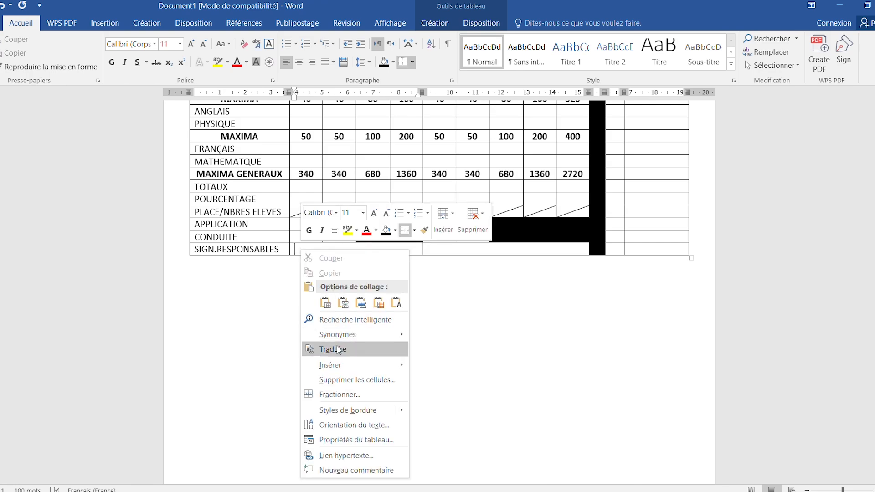
mouse_move(344, 369)
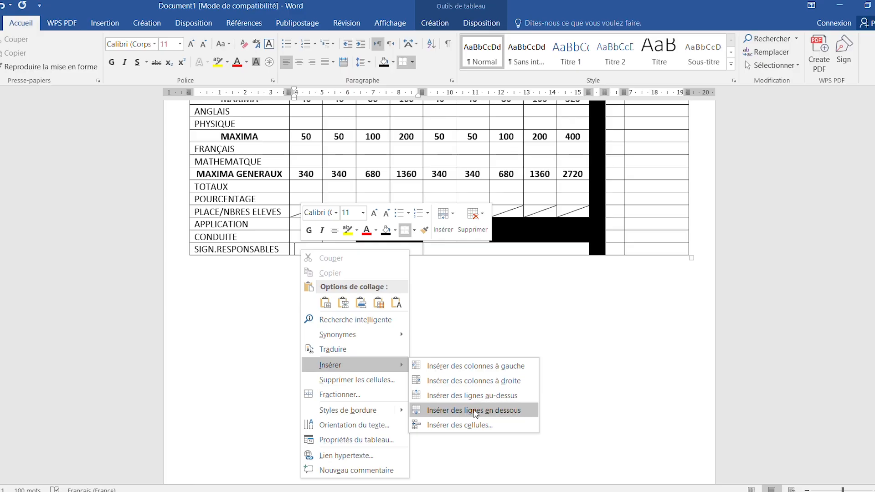
left_click(478, 412)
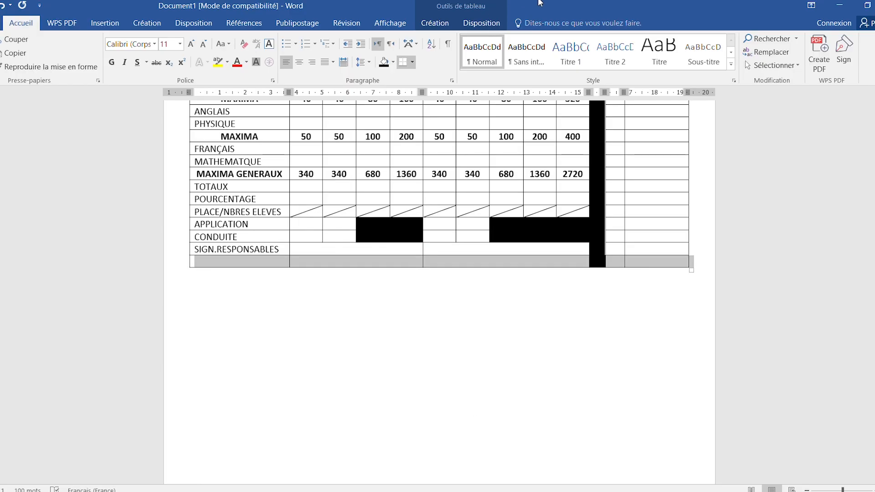
right_click(274, 260)
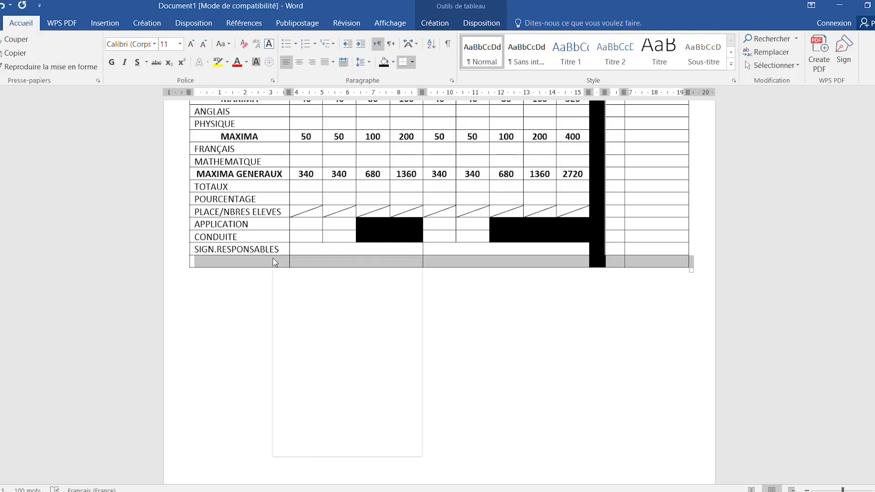
left_click(300, 358)
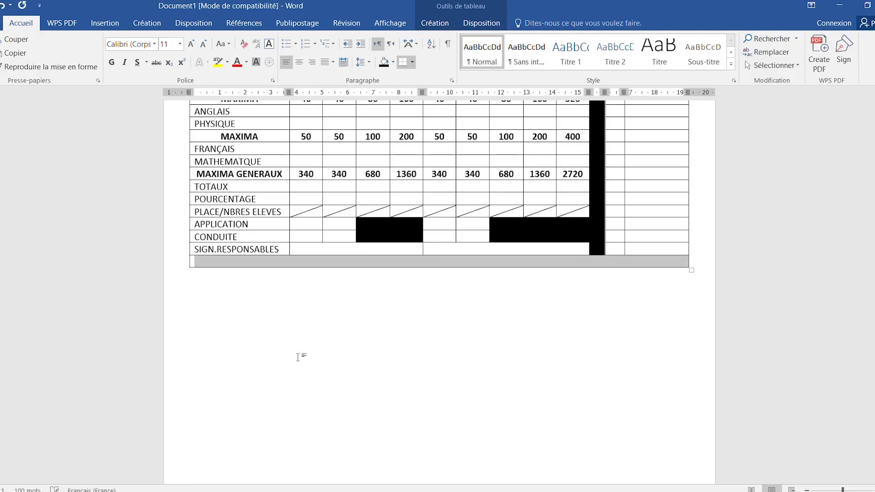
Enlarge the merged bottom row by adding eight blank lines inside it
left_click(387, 258)
key("Return")
key("Return")
key("Return")
key("Return")
key("Return")
key("Return")
key("Return")
key("Return")
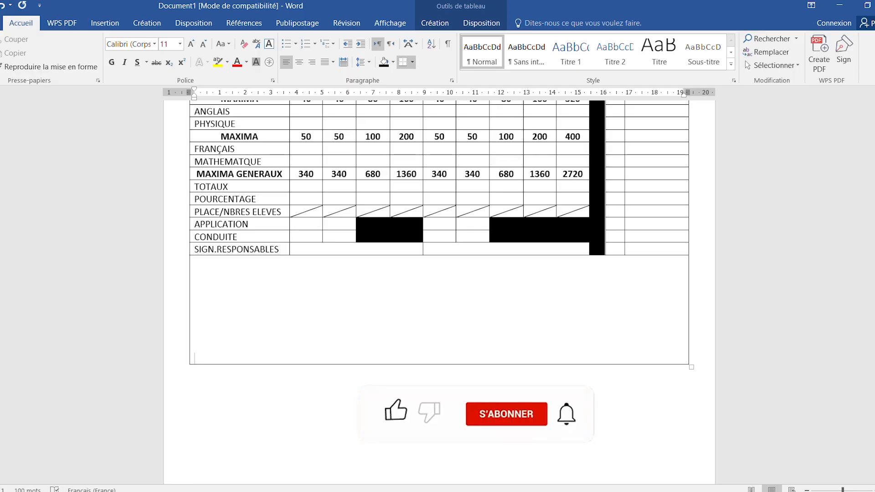
Switch to the reference image excercice yusuf ok bulletin.png and examine the report card's bottom section, header and EXAMEN DE REPECHAGE columns
left_click(641, 462)
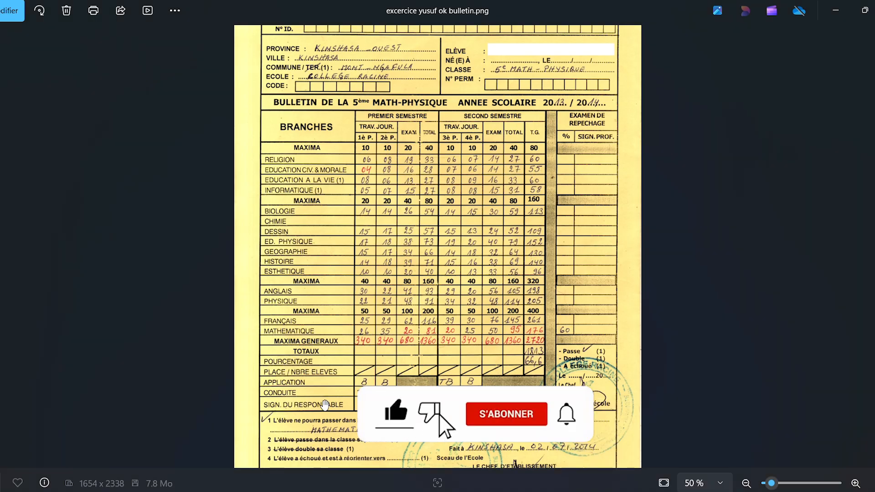
left_click_drag(838, 247, 833, 189)
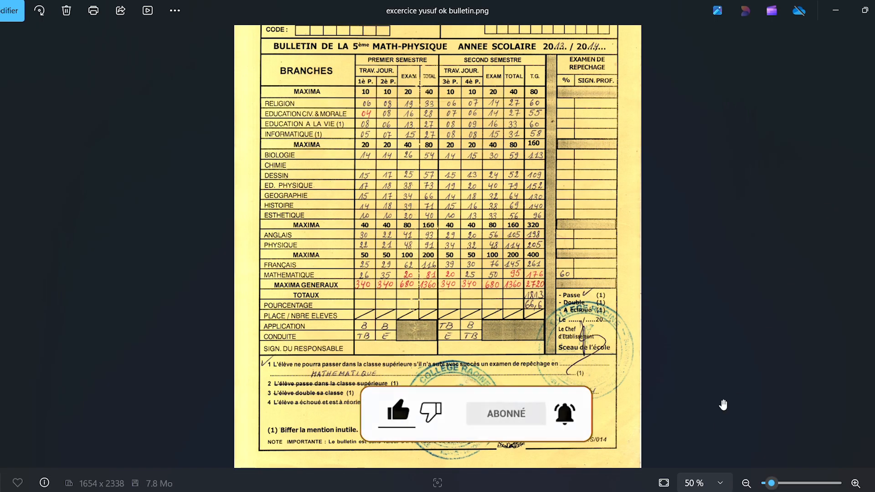
left_click_drag(767, 315, 758, 397)
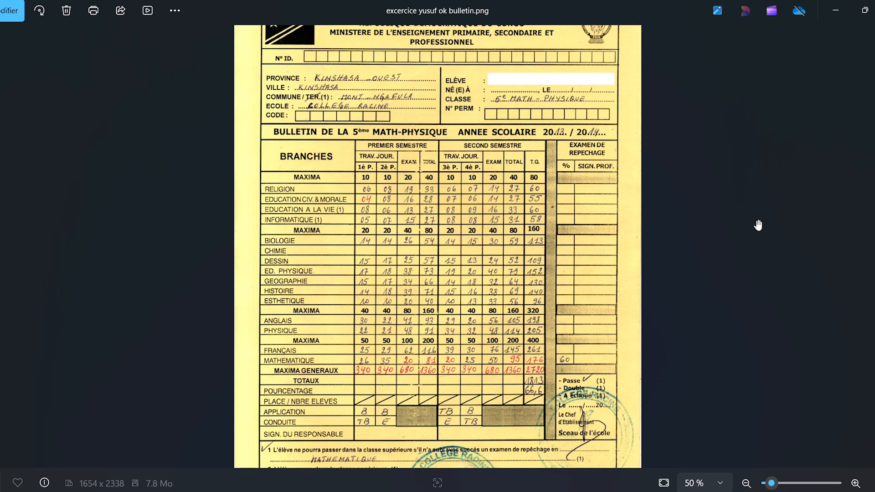
left_click_drag(758, 226, 757, 297)
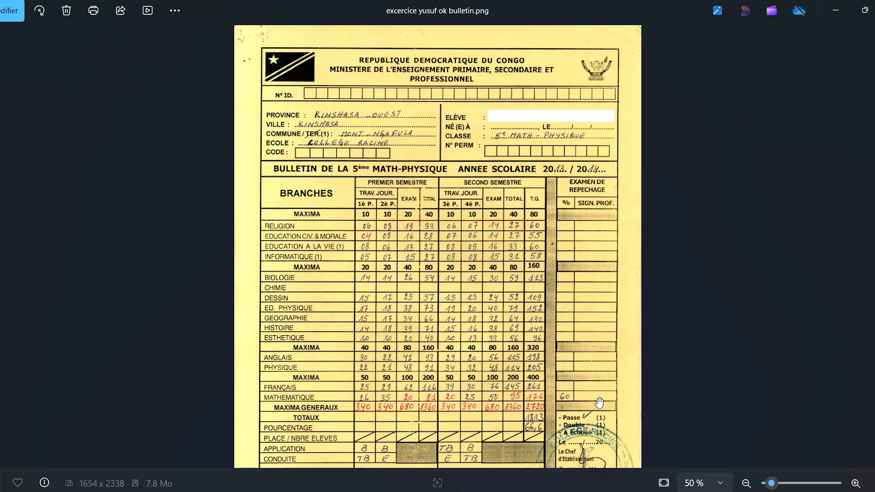
Switch back to the Word document and shade the EXAMEN DE REPECHAGE cells black in the first two MAXIMA rows
mouse_move(665, 490)
left_click(658, 461)
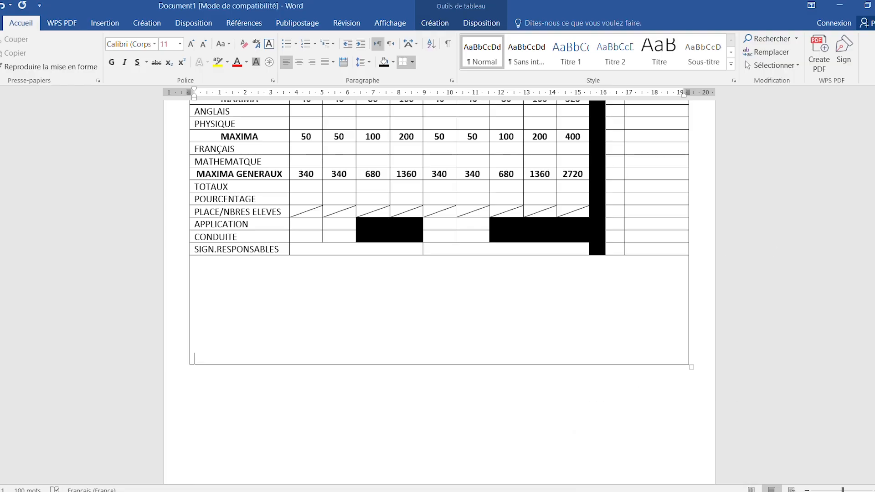
scroll(439, 292, "up", 6)
scroll(630, 209, "up", 1)
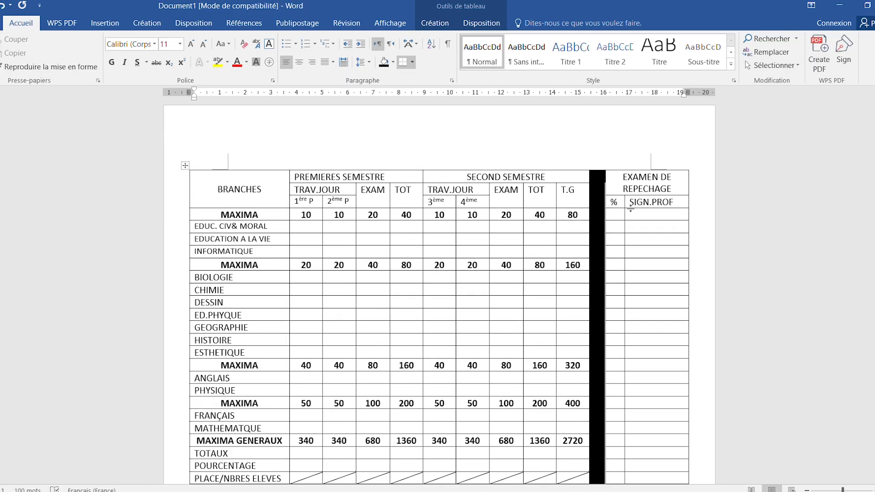
left_click_drag(614, 214, 650, 215)
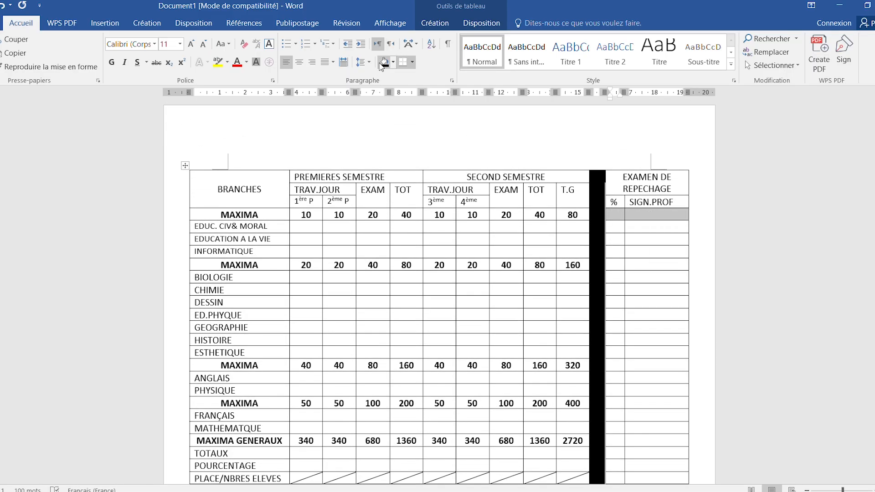
left_click(382, 63)
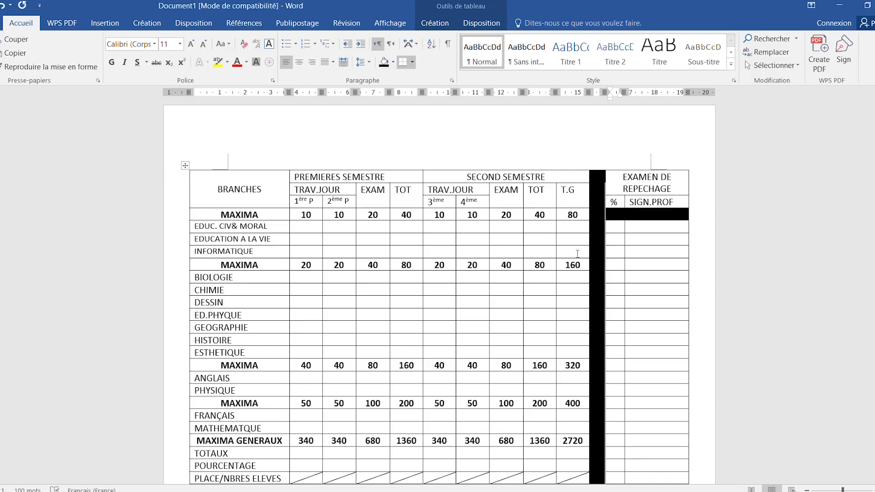
mouse_move(613, 268)
left_mouse_down()
mouse_move(663, 274)
mouse_move(665, 264)
left_mouse_up()
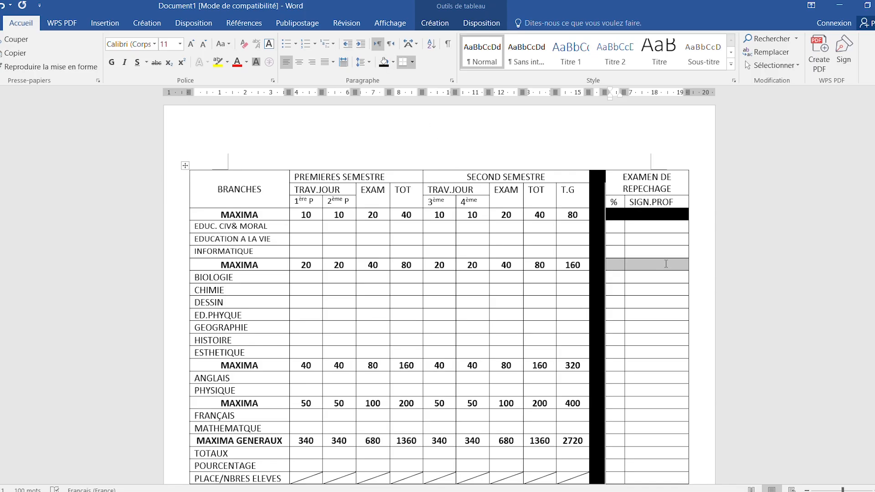
left_click(390, 65)
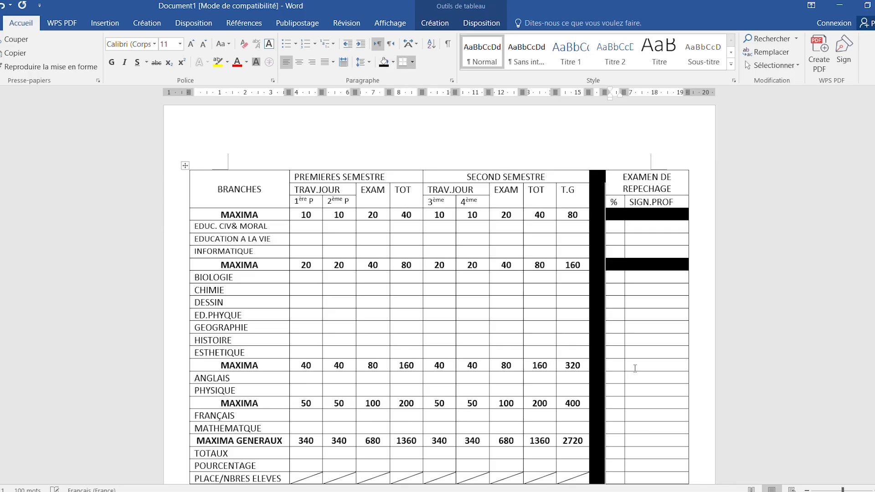
Shade the EXAMEN DE REPECHAGE cells black in the MAXIMA row above ANGLAIS and in the MAXIMA GENERAUX row
left_click_drag(615, 365, 657, 366)
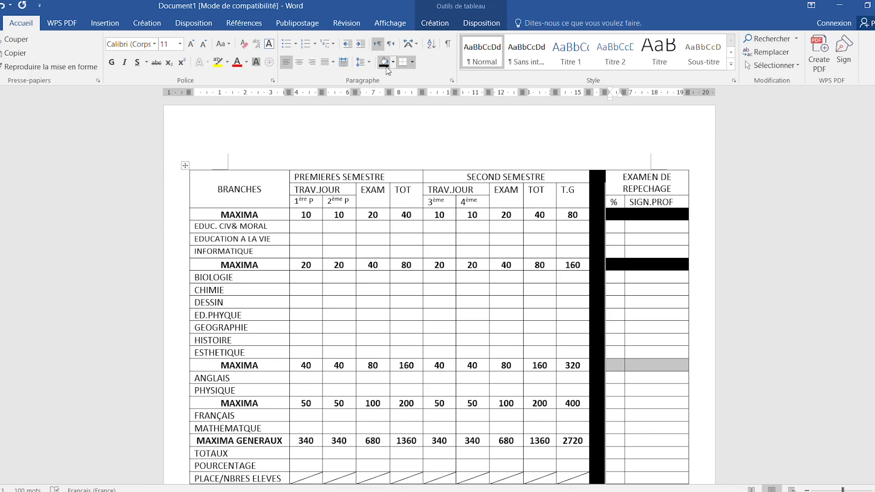
left_click(386, 67)
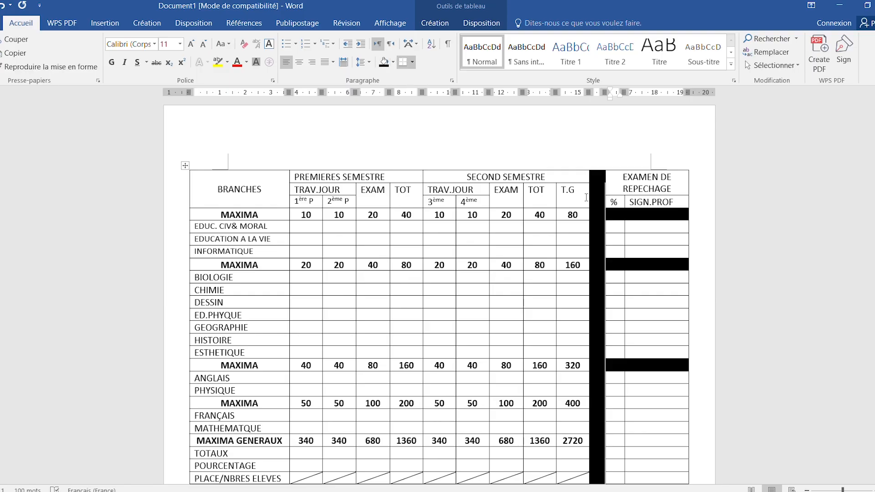
left_click_drag(618, 440, 653, 441)
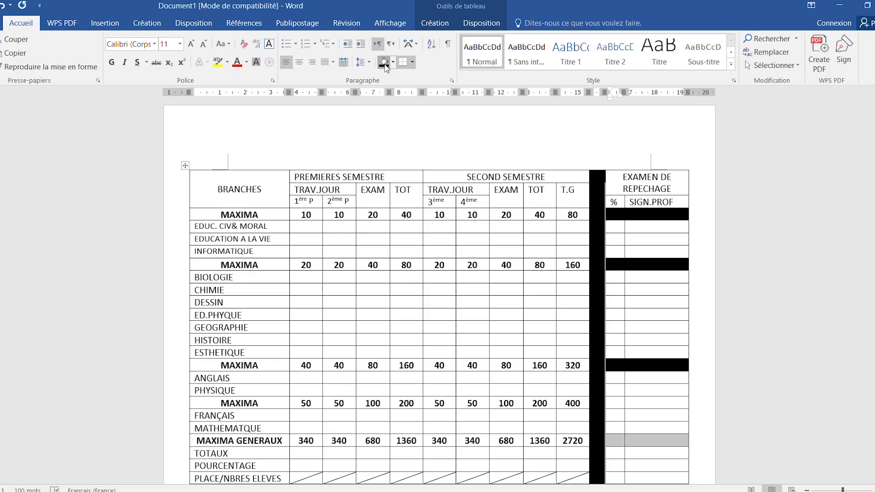
left_click(387, 64)
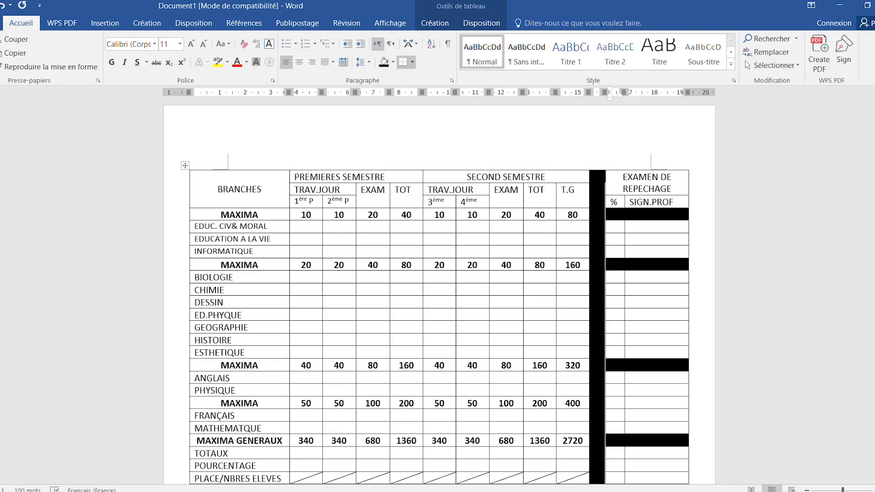
Merge the EXAMEN DE REPECHAGE cells from the TOTAUX row down to SIGN.RESPONSABLES into one cell
scroll(668, 351, "down", 4)
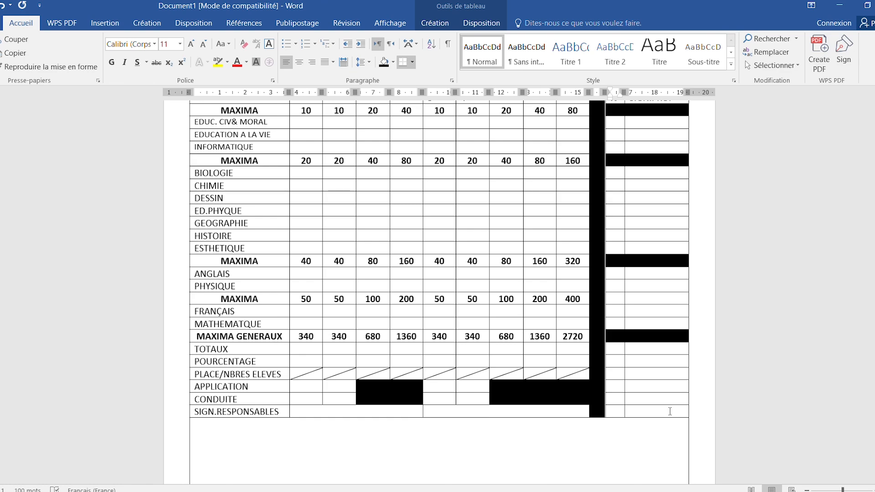
left_click_drag(658, 408, 621, 351)
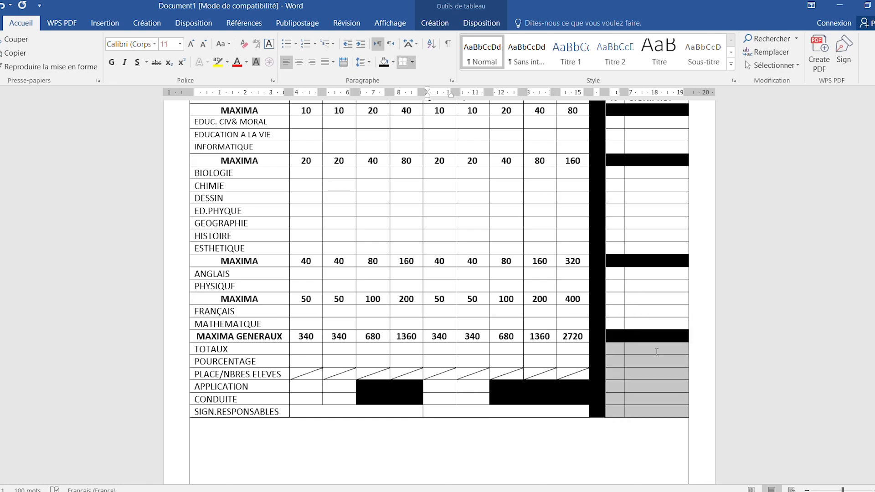
left_click(652, 363)
right_click(651, 362)
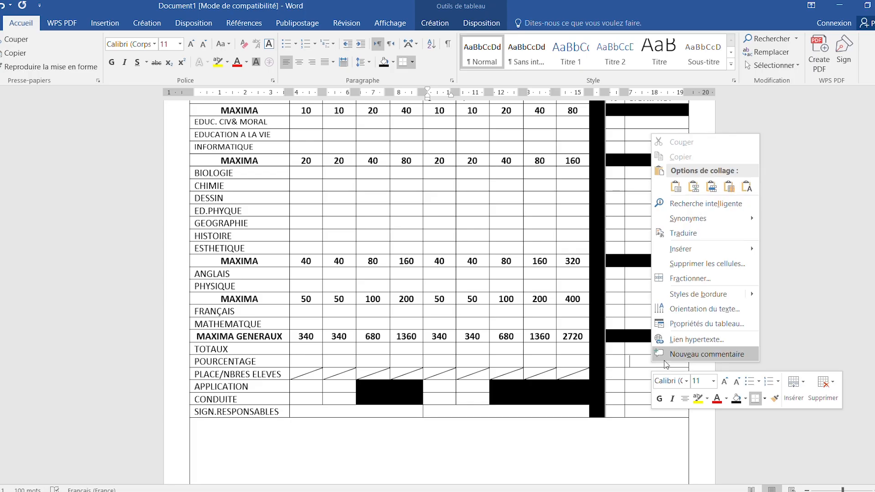
left_click(618, 350)
left_click_drag(619, 350, 667, 409)
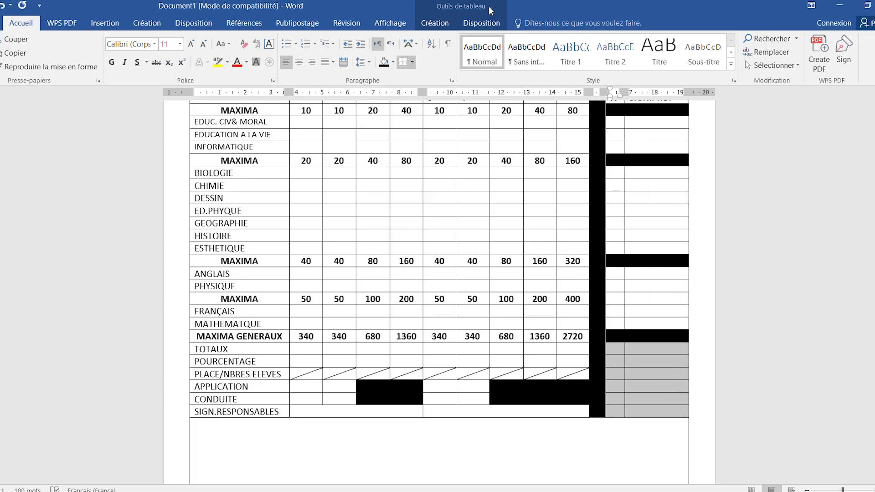
right_click(620, 366)
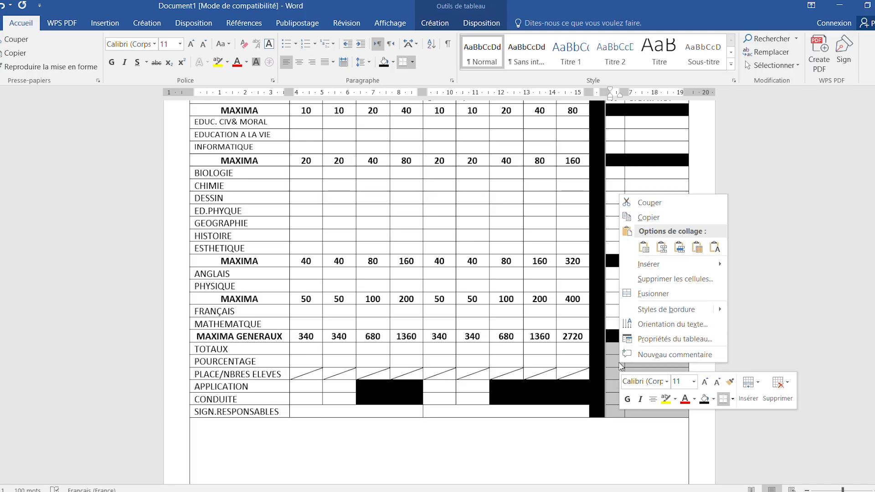
left_click(650, 296)
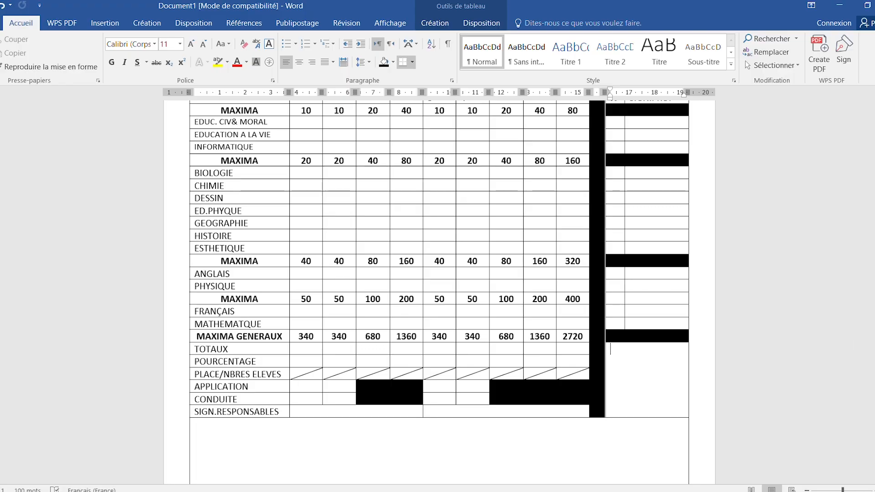
Enter "-Passe (1)" in the merged cell below the EXAMEN DE REPECHAGE columns
scroll(439, 292, "down", 5)
scroll(439, 291, "up", 10)
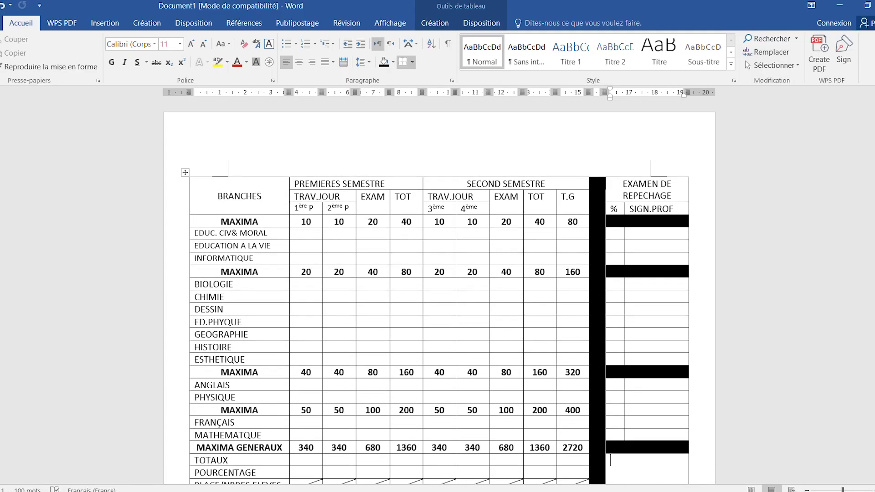
scroll(439, 292, "down", 3)
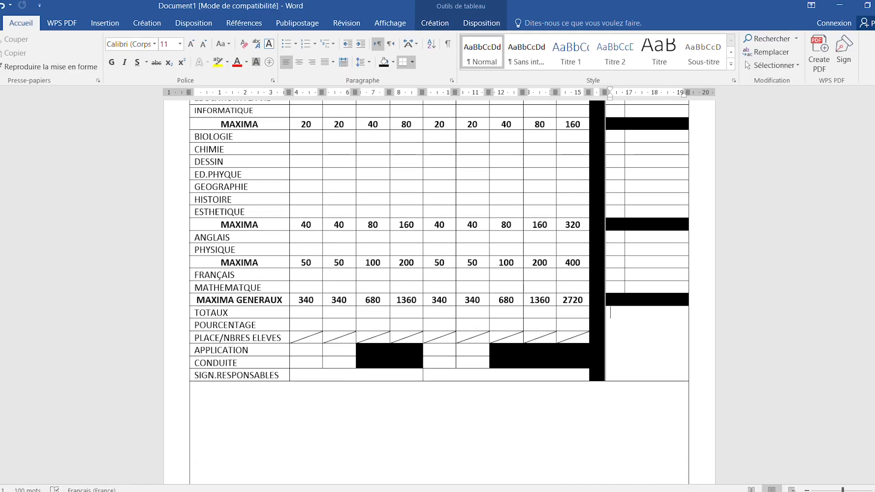
type("6")
key("BackSpace")
type("-PASS")
key("BackSpace")
key("BackSpace")
key("BackSpace")
type("asse  (1")
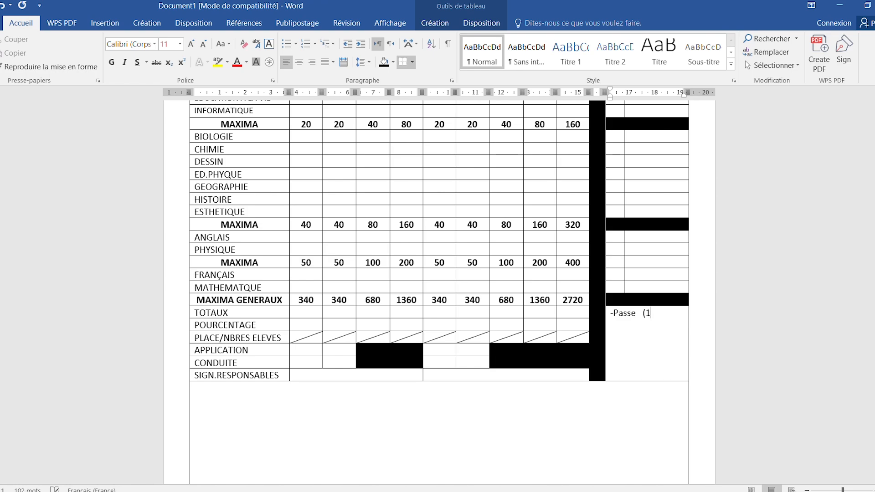
type(")")
scroll(314, 154, "up", 3)
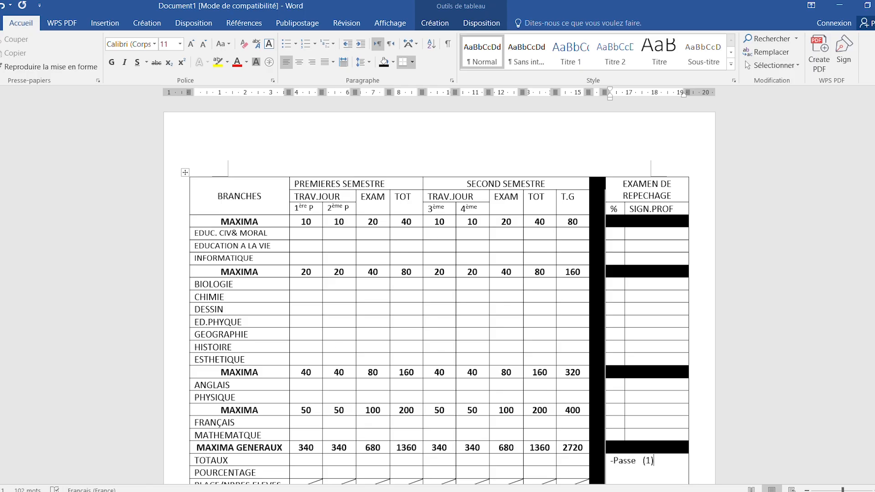
Consult the header in the reference image excercice yusuf ok bulletin.png and move the whole Word table down to the page's bottom margin
mouse_move(637, 491)
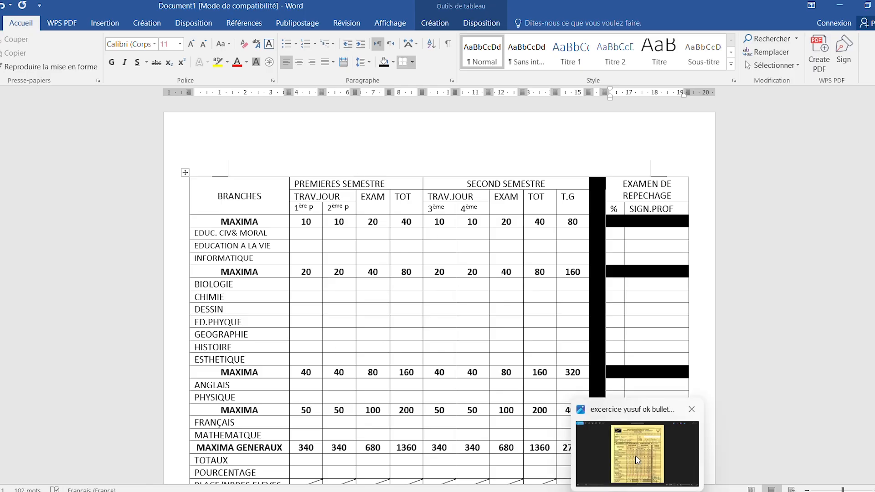
mouse_move(635, 455)
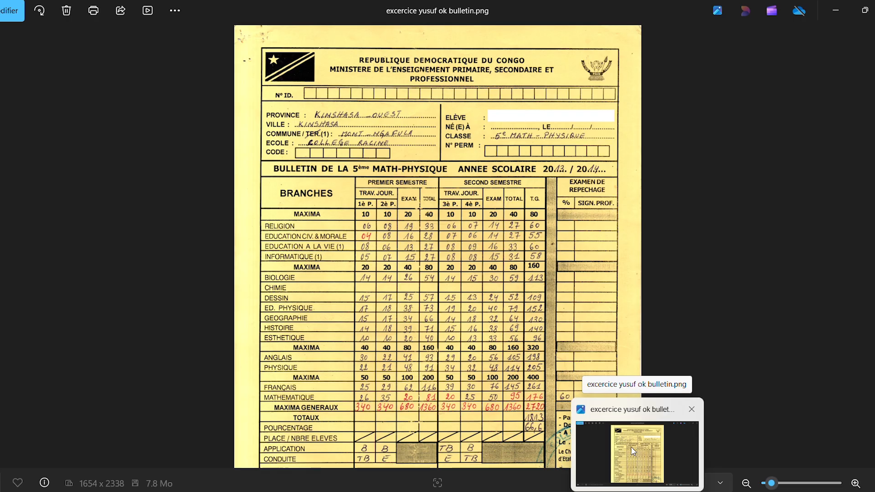
left_click(631, 446)
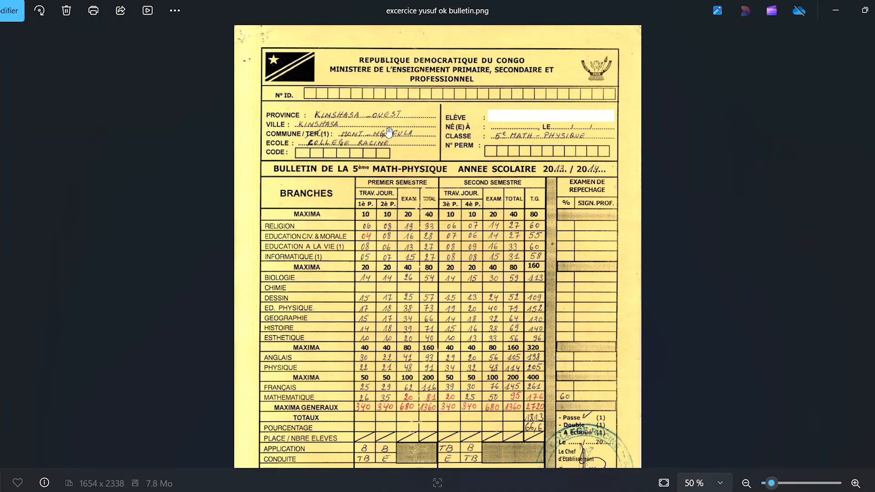
mouse_move(666, 485)
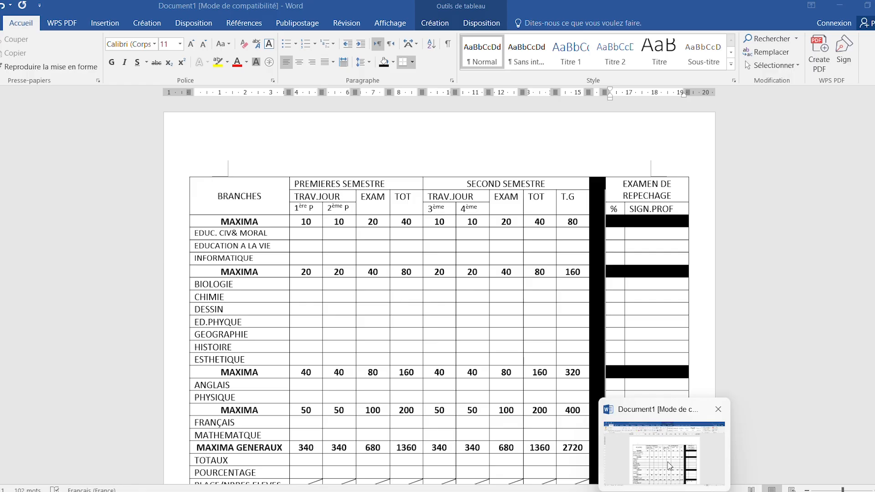
left_click(670, 466)
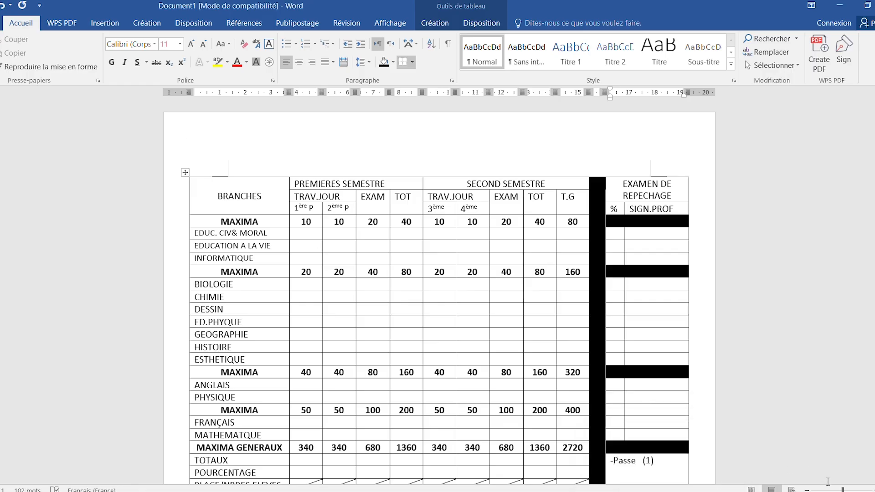
scroll(806, 470, "down", 5)
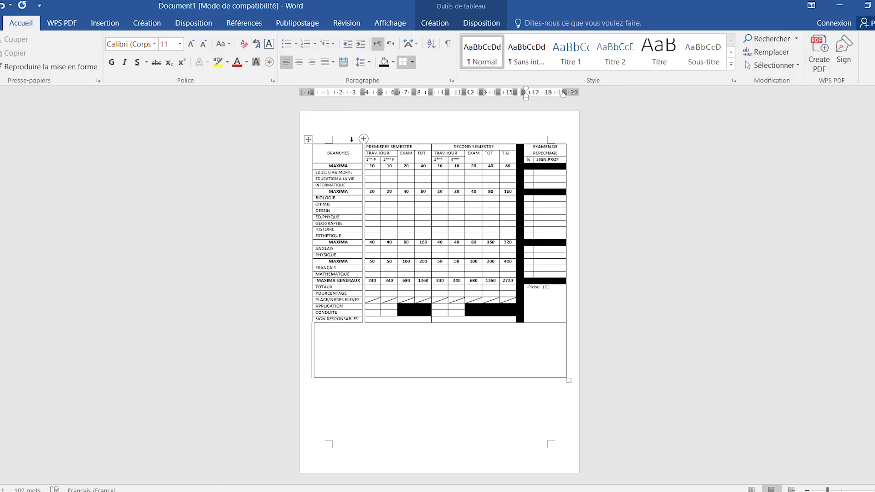
left_click_drag(307, 139, 308, 191)
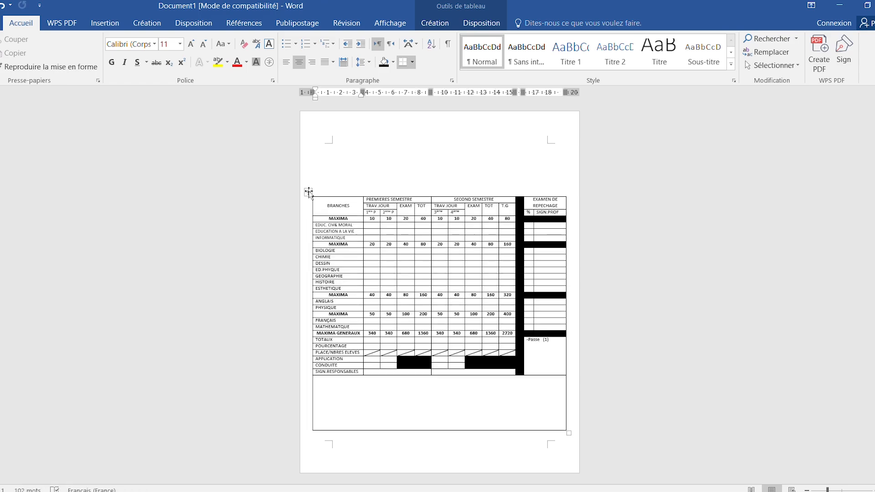
left_click_drag(308, 193, 313, 203)
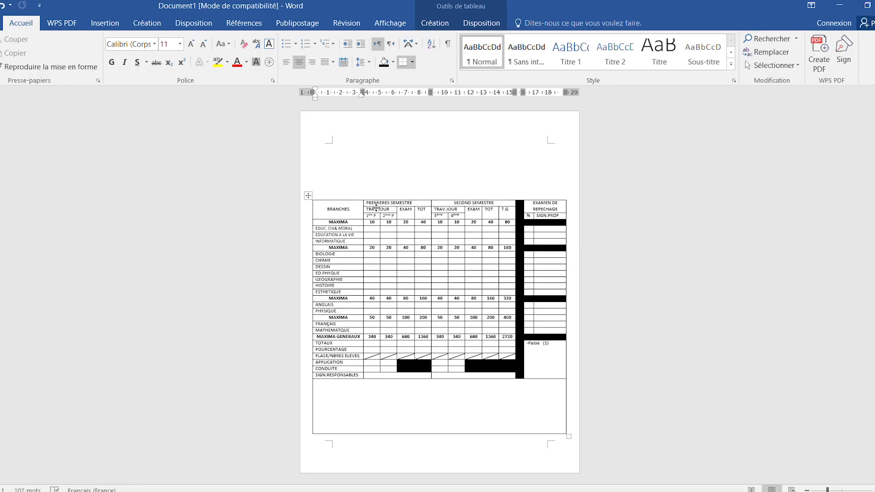
Insert a new row above the PREMIERES SEMESTRE header row of the table
left_click(386, 204)
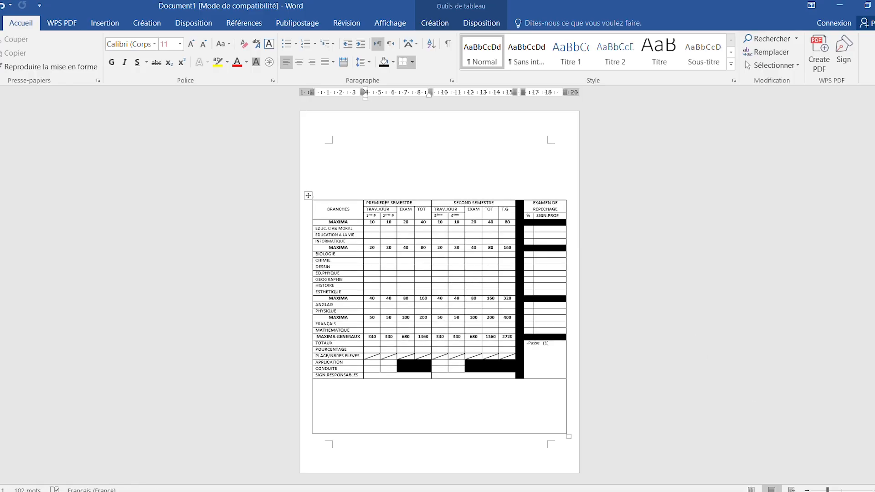
scroll(328, 208, "up", 5)
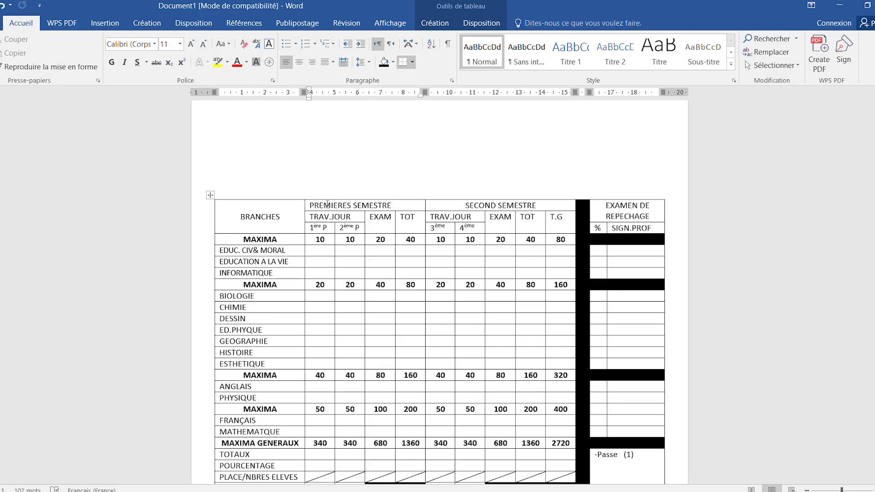
right_click(327, 204)
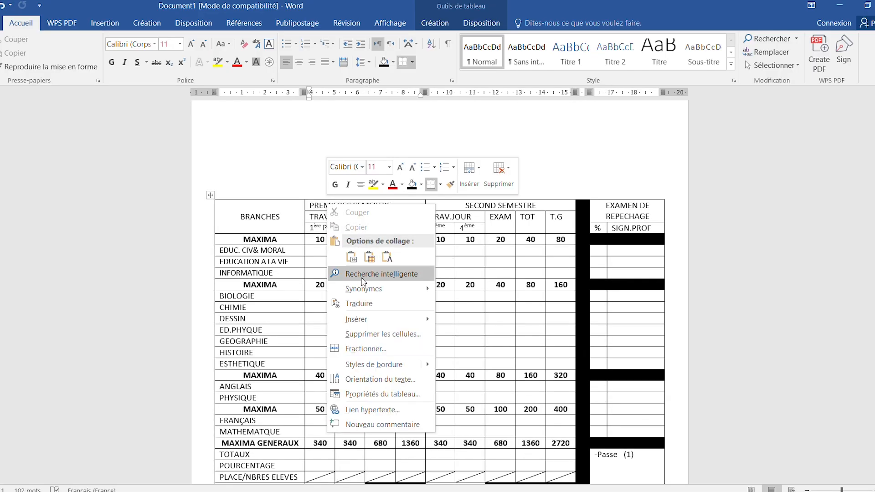
mouse_move(358, 321)
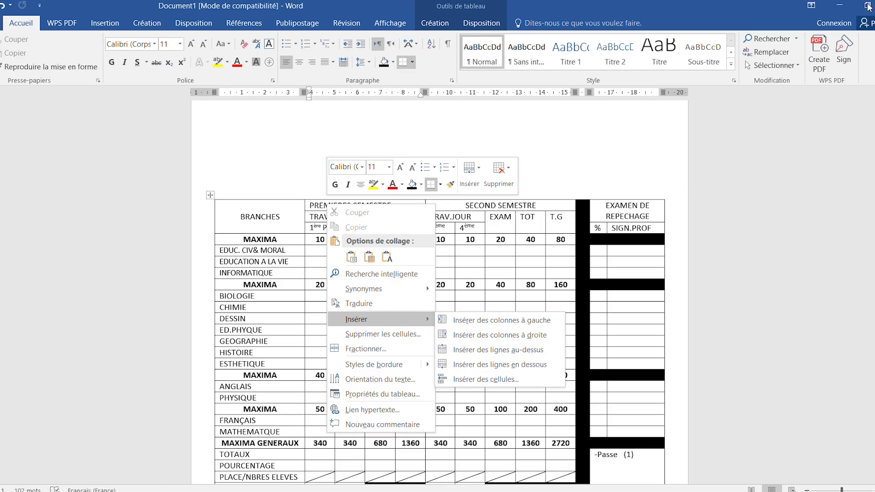
double_click(830, 9)
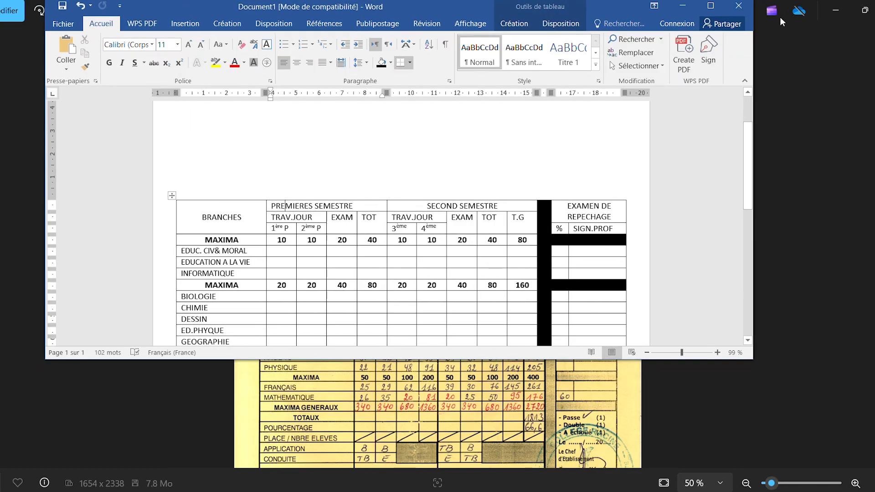
left_click(566, 27)
left_click(711, 6)
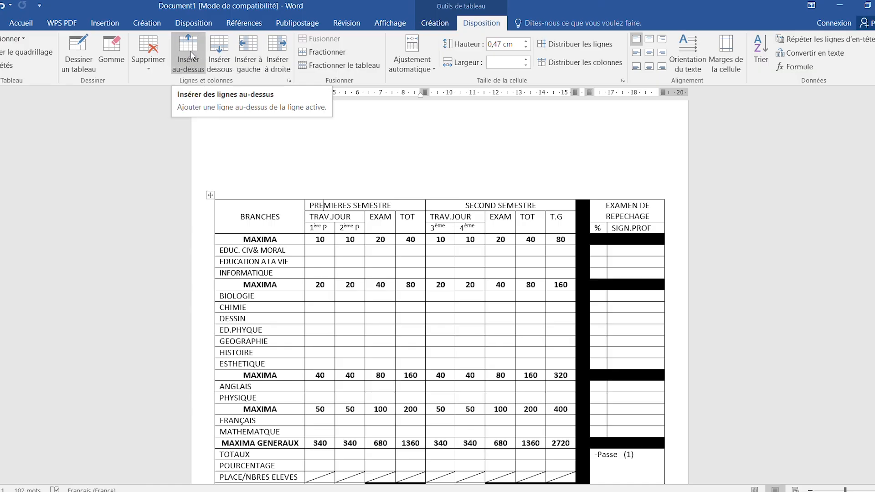
left_click(190, 51)
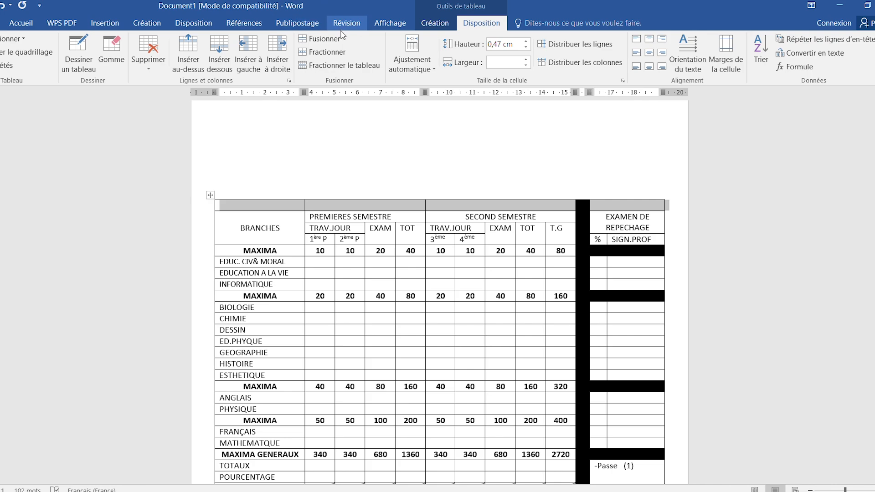
Merge the new first table row into one cell and enter the centred title "BULLETIN DE LA 5ème MATH-PHYSIQUE ANNEE SCOLAIRE 20........../ 20......."
left_click(321, 40)
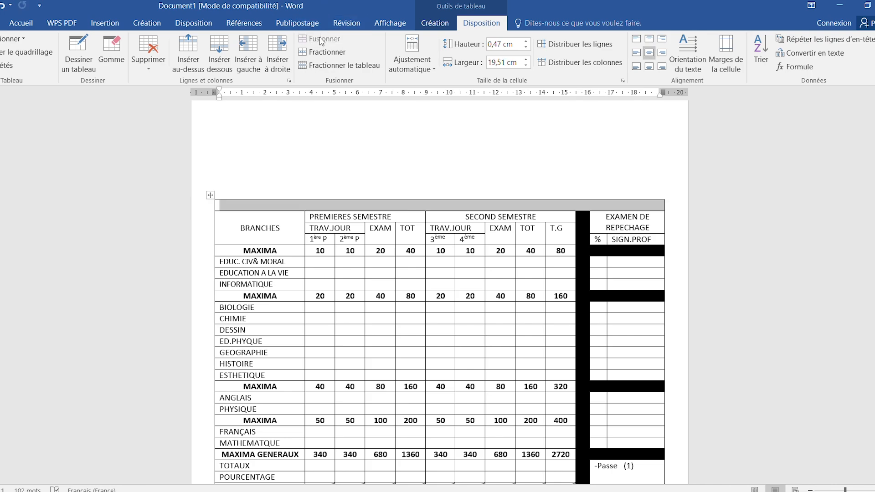
type("bulle")
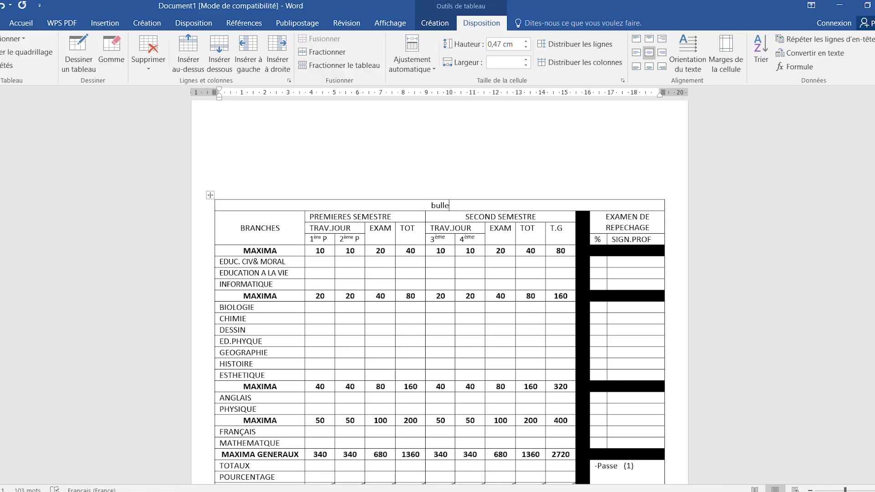
key("BackSpace")
key("BackSpace")
key("BackSpace")
key("BackSpace")
key("BackSpace")
key("BackSpace")
type("BU")
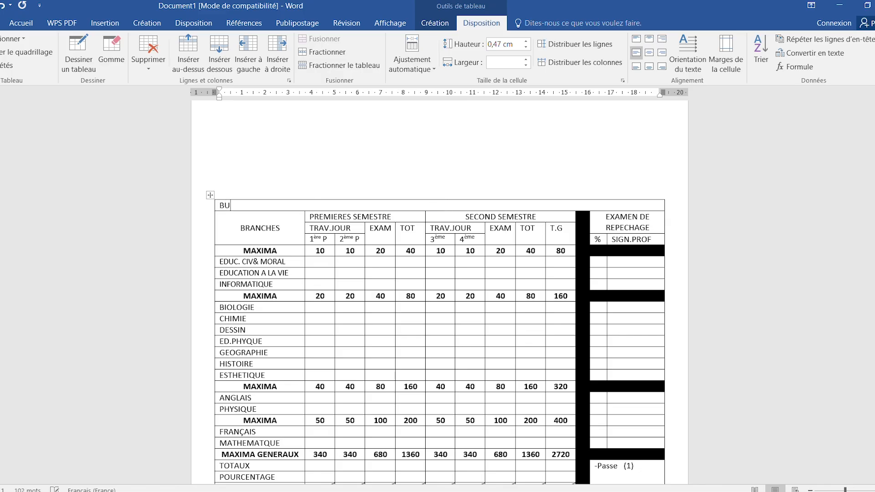
type("LLETIN DE LA 5ème MATH")
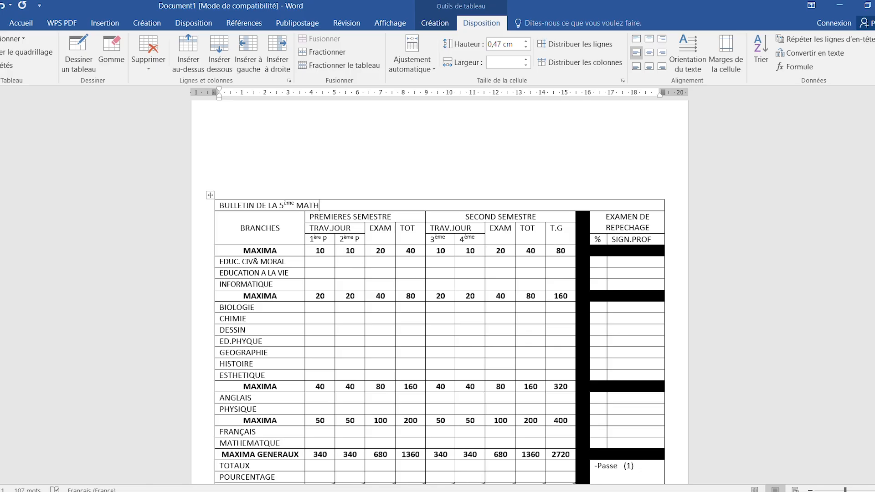
type("-PHYSIQUE       ANNEE SCOLAIRE 2")
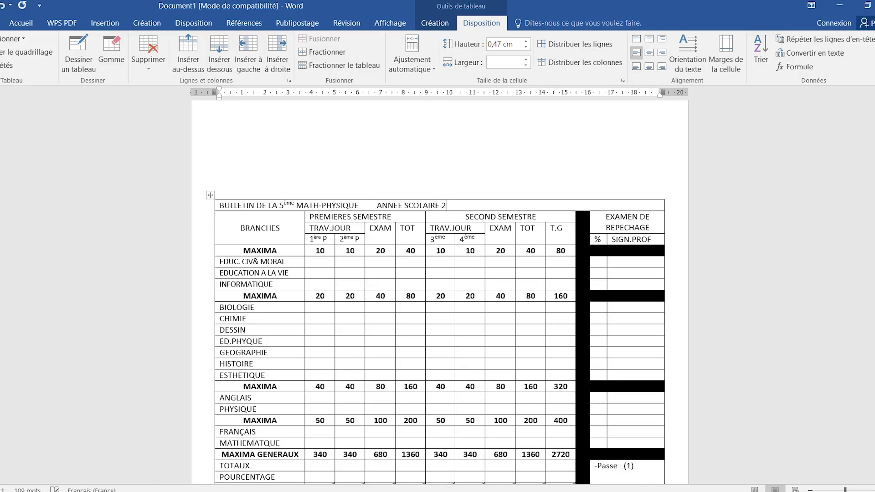
type("0........../ 20.......")
key("ctrl+e")
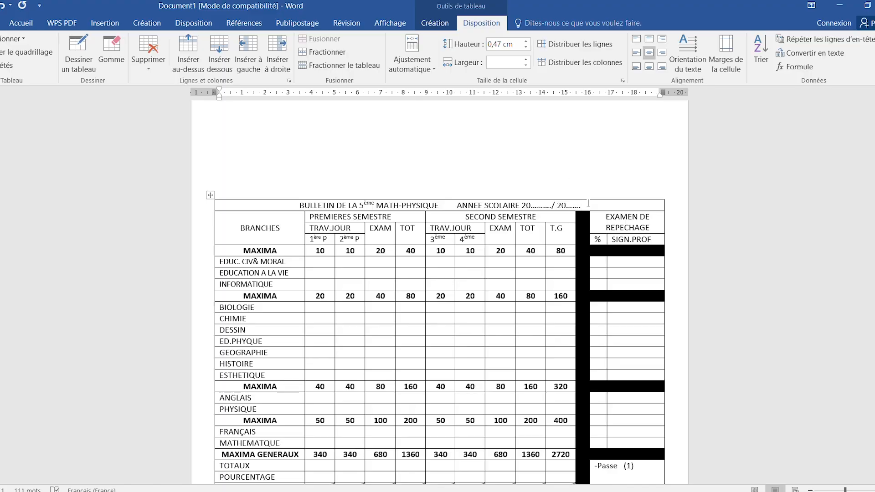
Insert an empty row above the BULLETIN title row and consult the header in the reference image excercice yusuf ok bulletin.png
left_click_drag(589, 206, 311, 209)
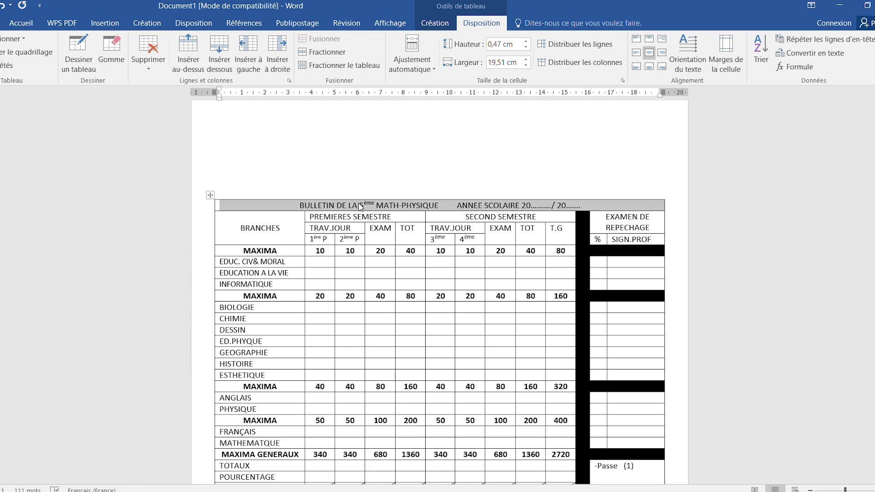
left_click(275, 206)
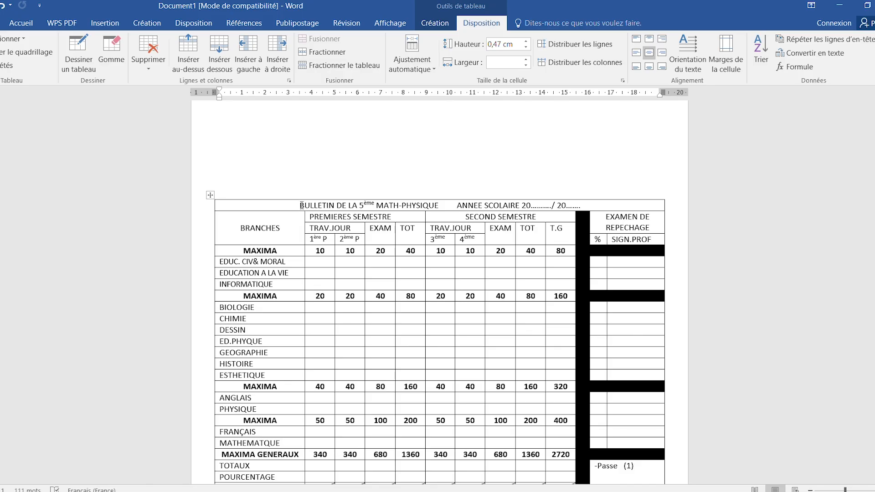
left_click(186, 44)
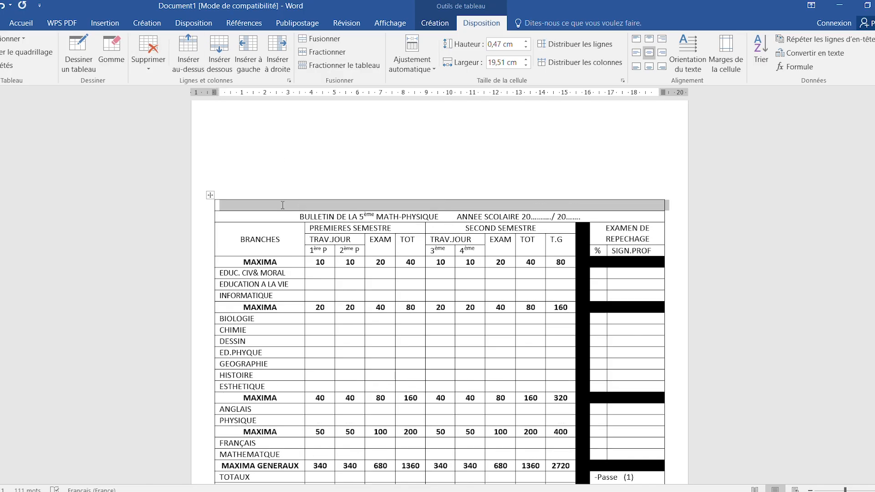
left_click(282, 205)
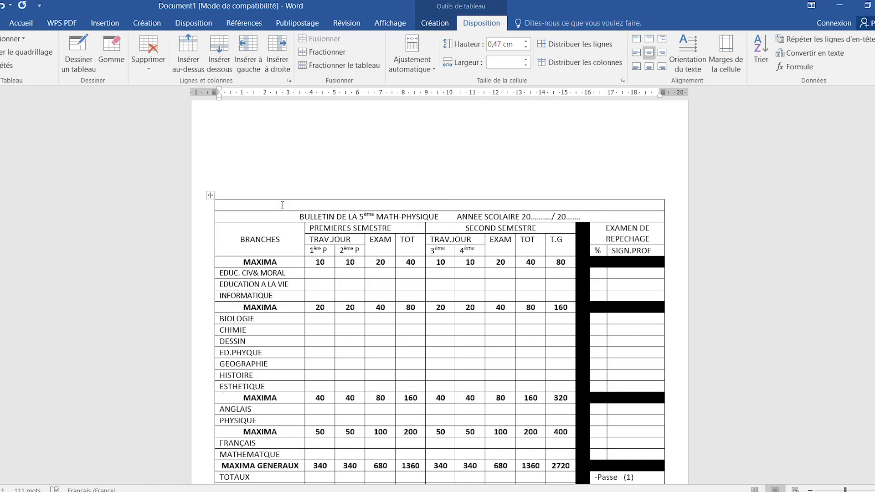
left_click(209, 195)
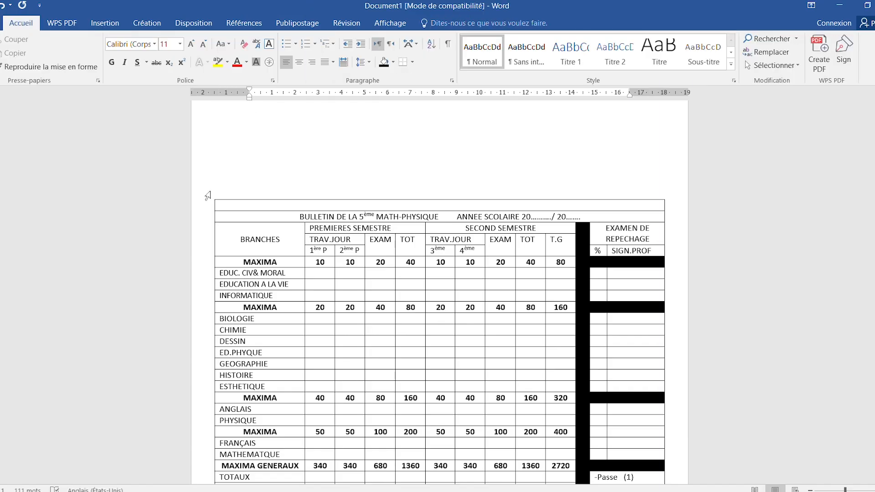
left_click(252, 205)
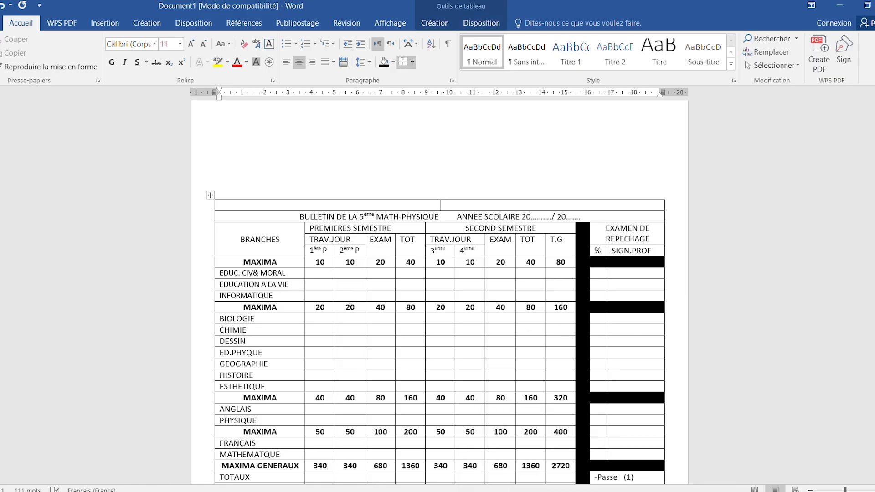
left_click(631, 491)
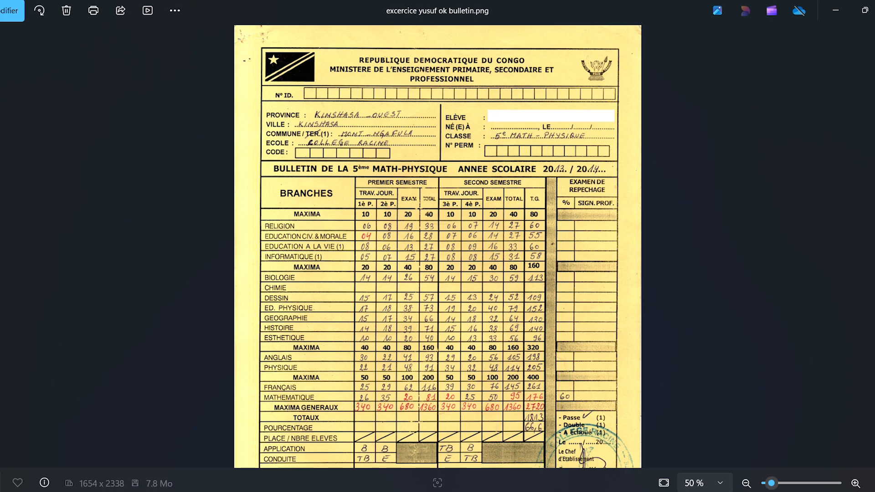
mouse_move(661, 491)
left_click(661, 472)
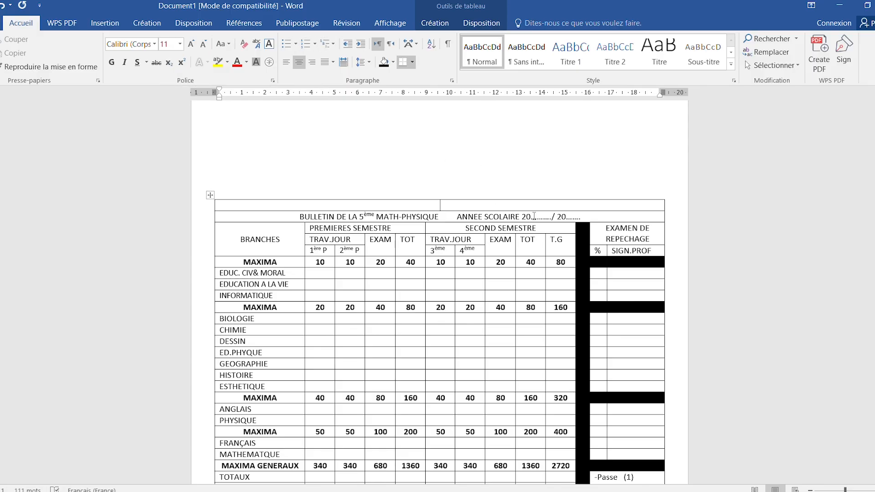
Format the BULLETIN DE LA 5ème MATH-PHYSIQUE title row as bold 14 pt text
left_click_drag(587, 219, 346, 219)
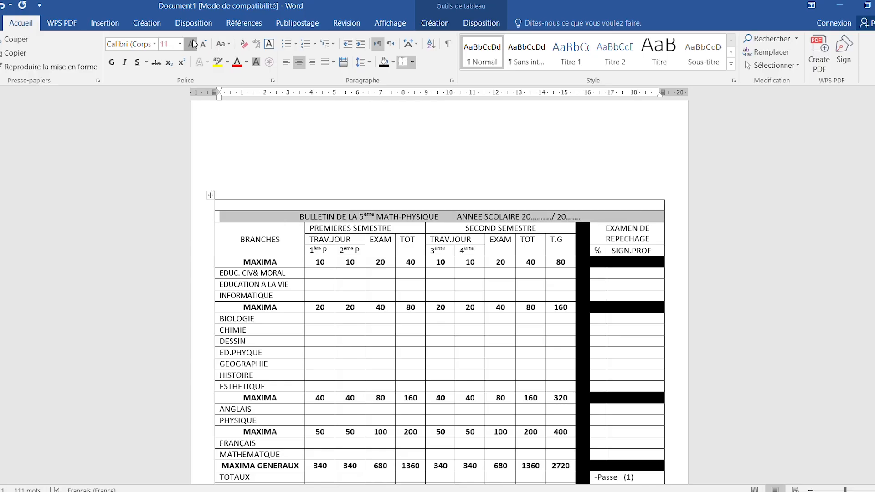
left_click(192, 44)
left_click(192, 43)
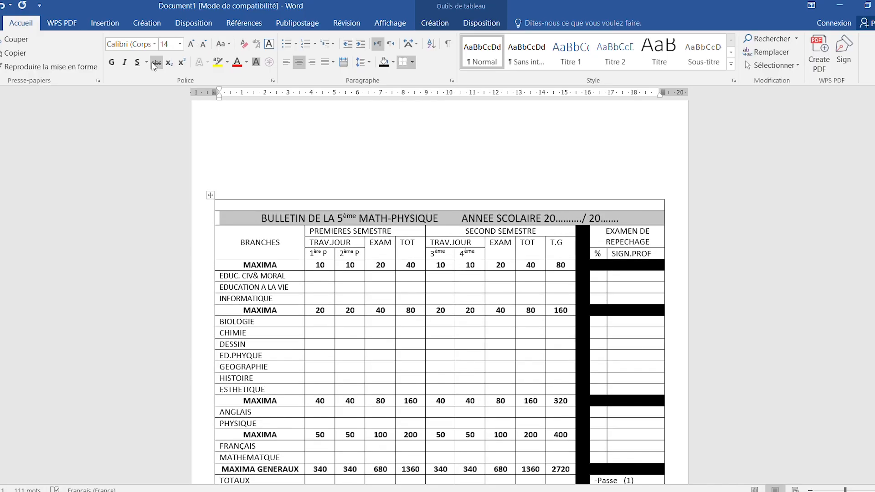
left_click(113, 63)
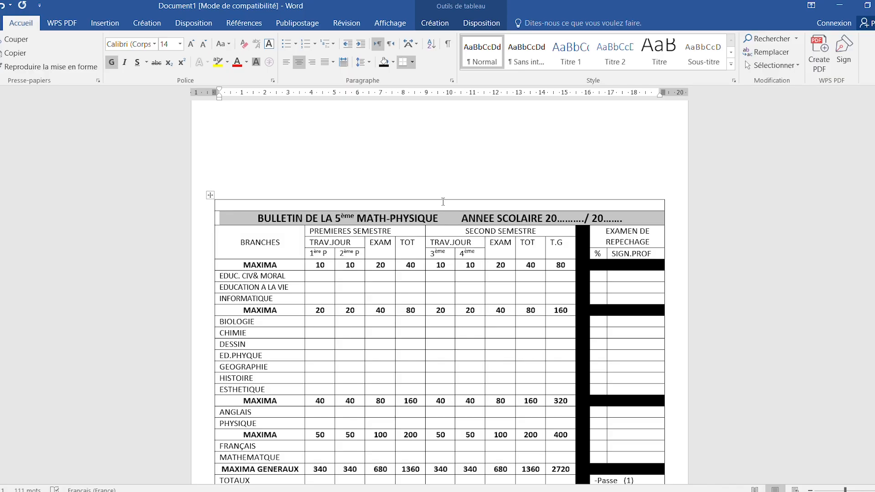
Split the empty row above the BULLETIN title into 2 columns and 1 row
left_click(447, 205)
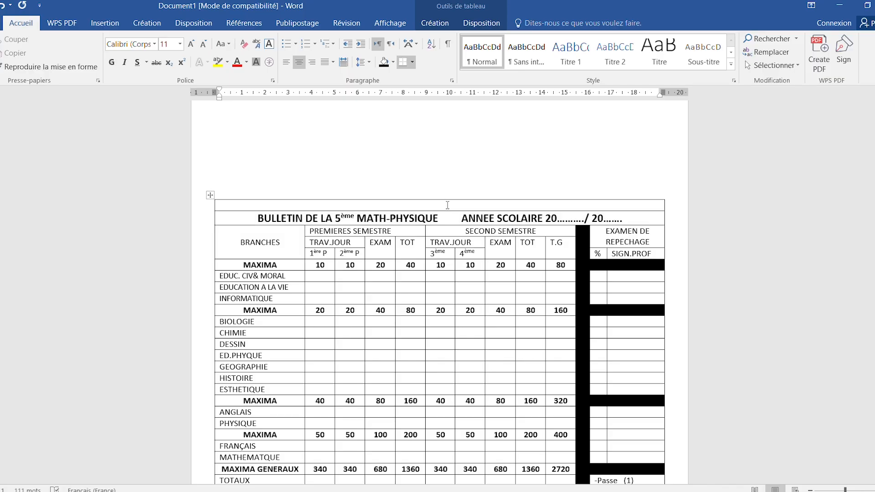
left_click(866, 7)
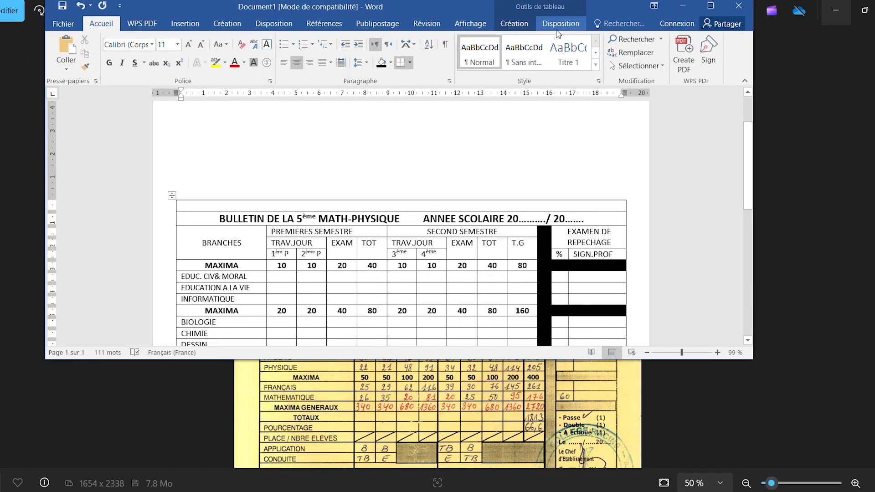
left_click(558, 26)
left_click(711, 7)
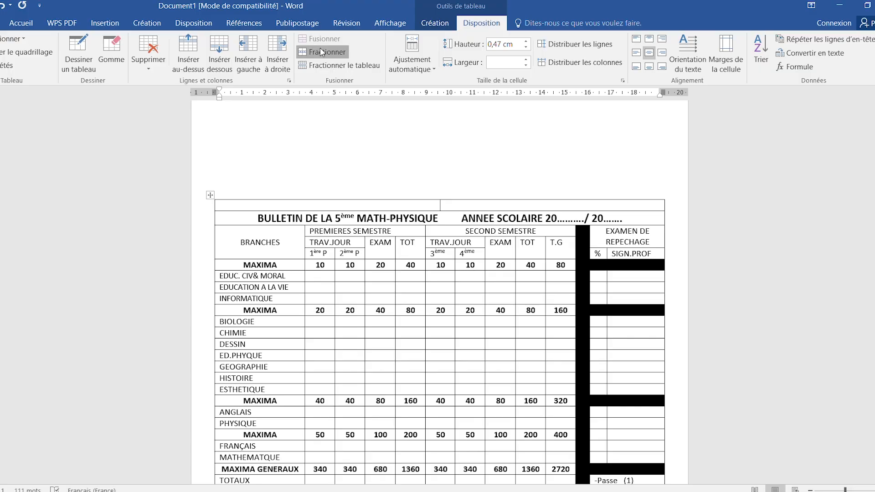
left_click(322, 51)
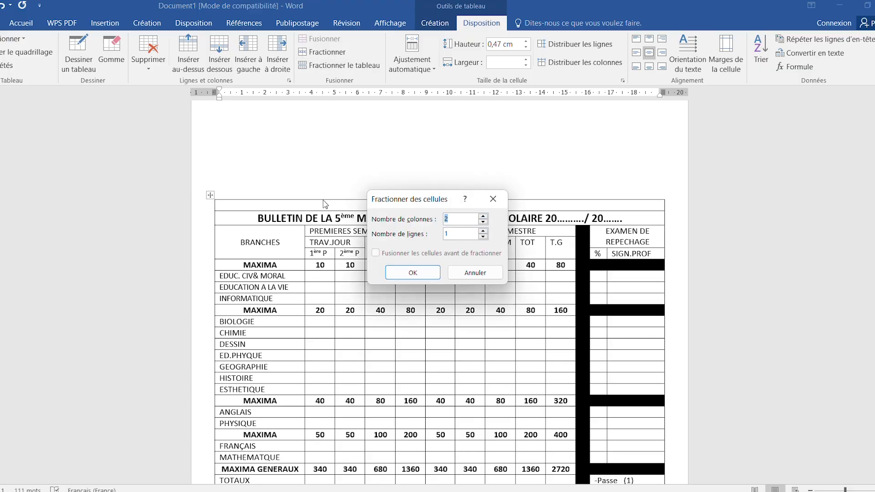
left_click(406, 273)
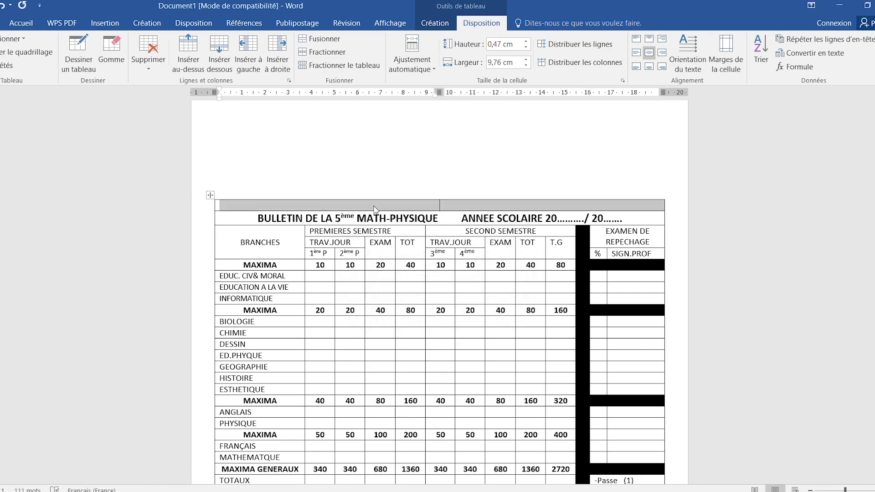
Add blank lines to the first cell above the BULLETIN title and set its text alignment to top left
left_click(375, 206)
key("Return")
key("Return")
key("Return")
key("Return")
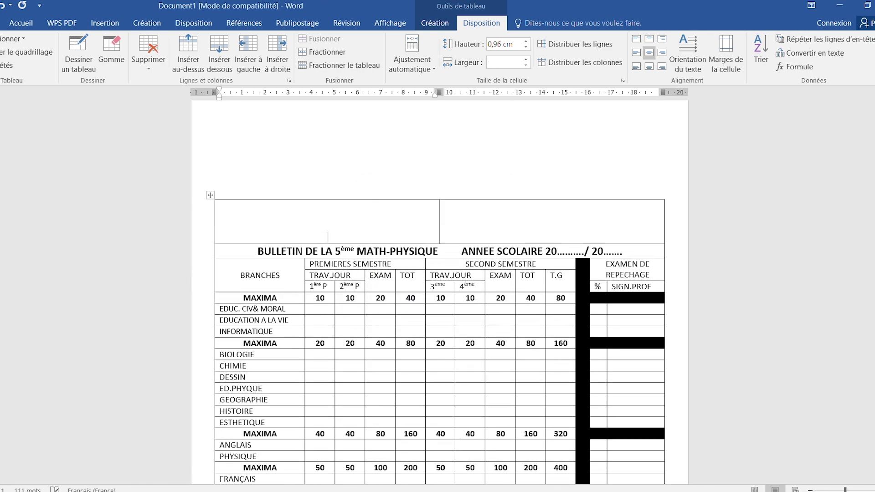
left_click(325, 208)
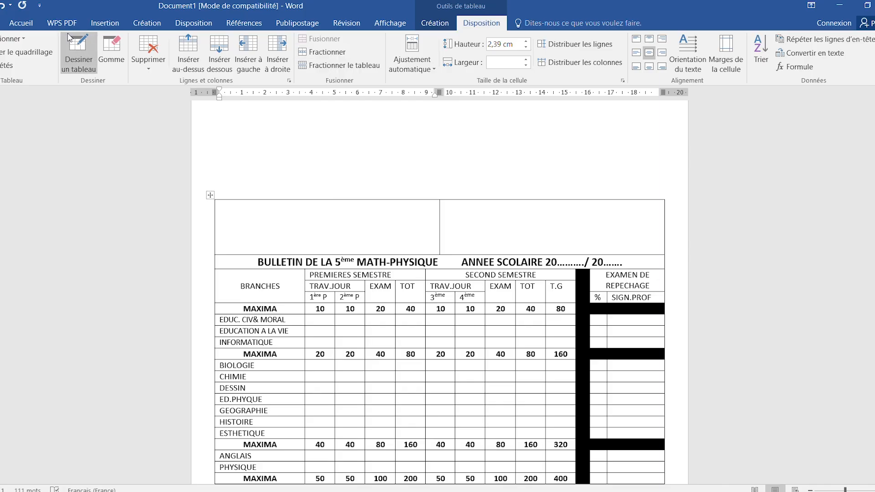
left_click(638, 39)
left_click(288, 215)
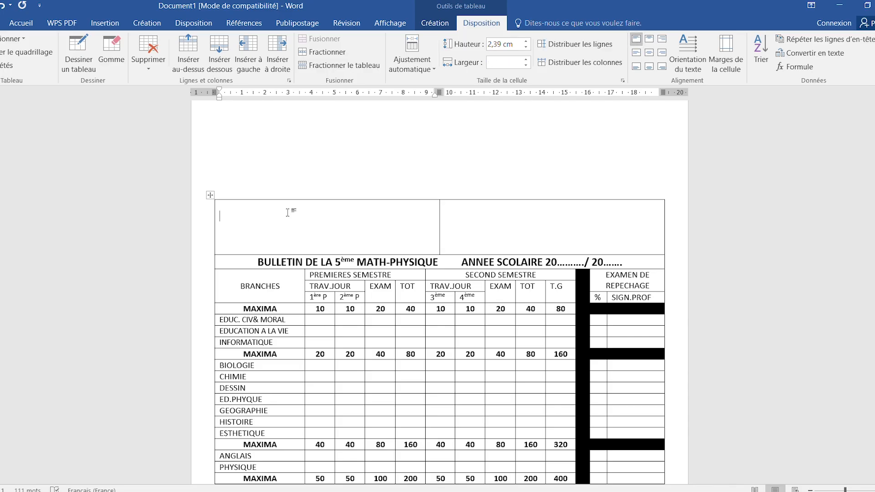
type("PR")
key("BackSpace")
key("BackSpace")
key("BackSpace")
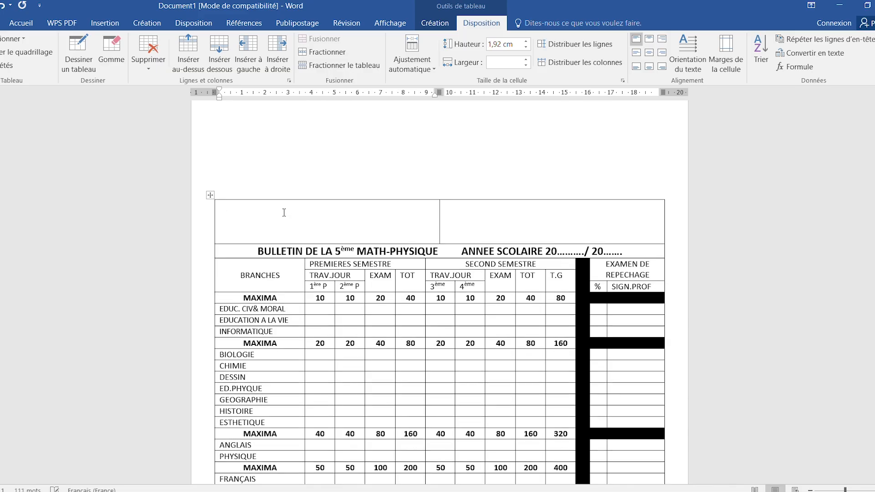
Enter the labels "PROVINCE :", "VILLE :", "COMMUNE :", "ECOLE :" and "CODE :" on separate lines of that cell and remove the surplus blank lines
type("PROVINCE :")
key("Return")
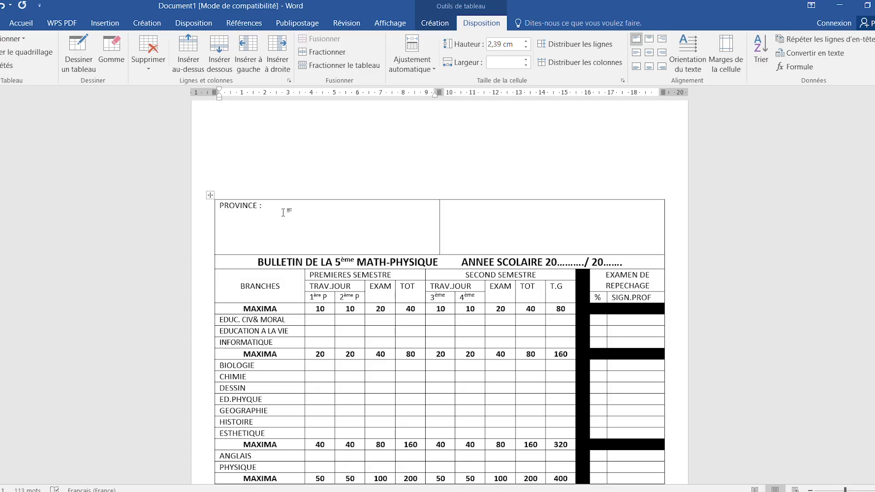
type("VILLE :")
key("Return")
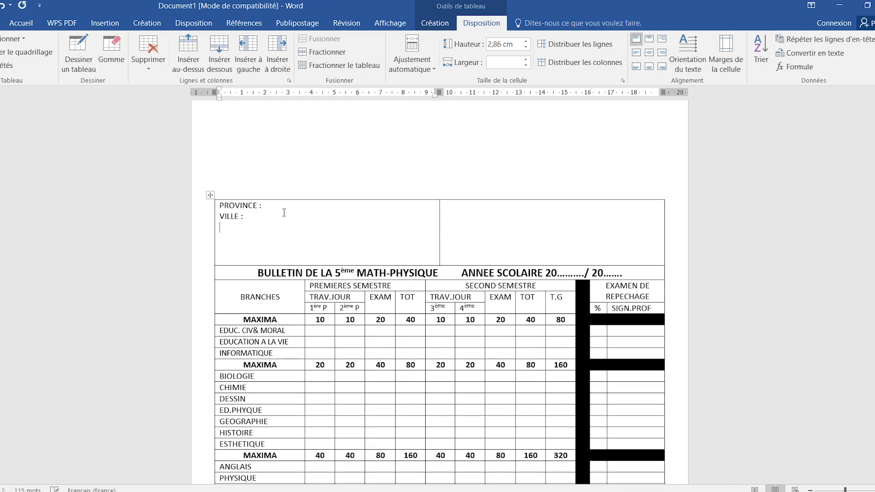
type("COMMUNE :")
key("Return")
type("ECOLE")
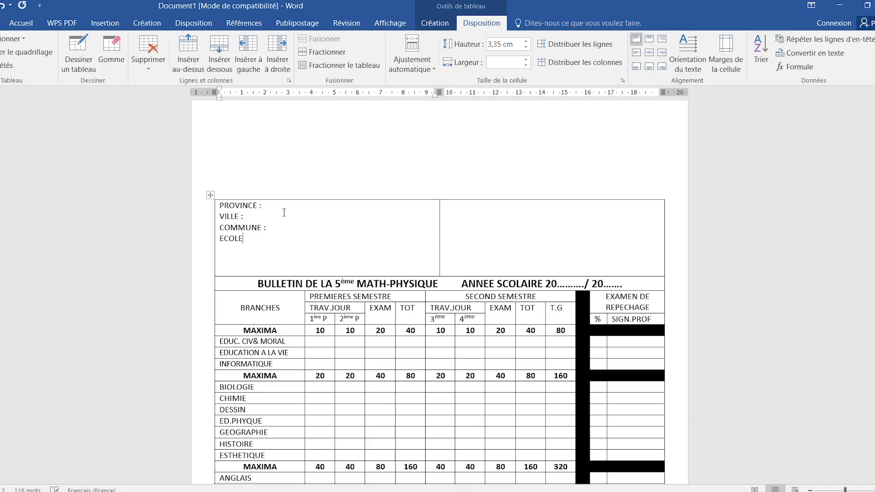
type(" !")
type(":")
key("Return")
type("CODE :")
left_click_drag(240, 279, 231, 260)
key("BackSpace")
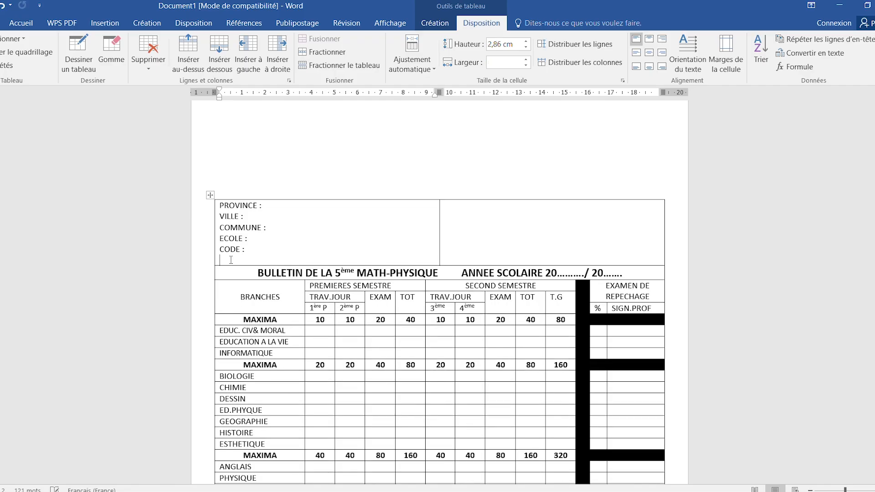
key("BackSpace")
Align the text of the cell beside the PROVINCE block to the top left and enter "ELEVE :" as its first line
left_click(468, 208)
type("E")
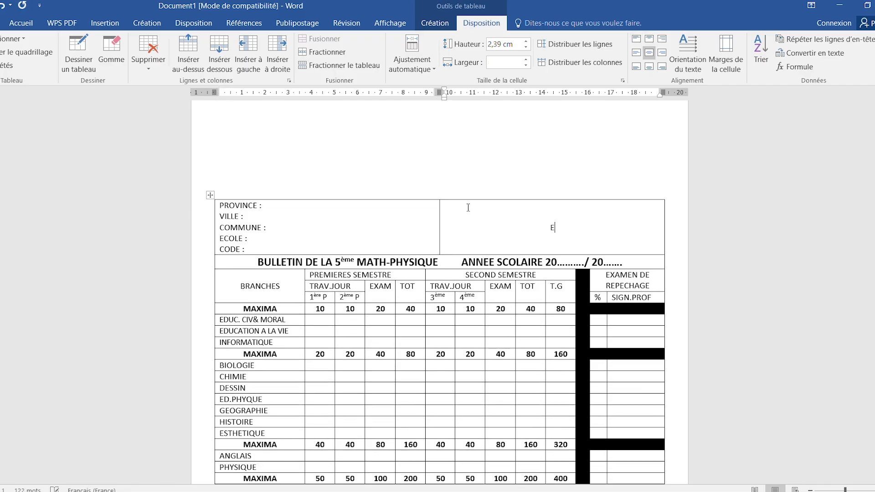
key("BackSpace")
key("BackSpace")
left_click(637, 40)
type("ELEVES")
key("BackSpace")
type(":")
key("Return")
Enter the birth line "NE (E) :" under ELEVE, with a dotted blank followed by "LE" and two spaced slashes for the date
type("NE")
type("(E)")
key("ctrl+z")
type(": ")
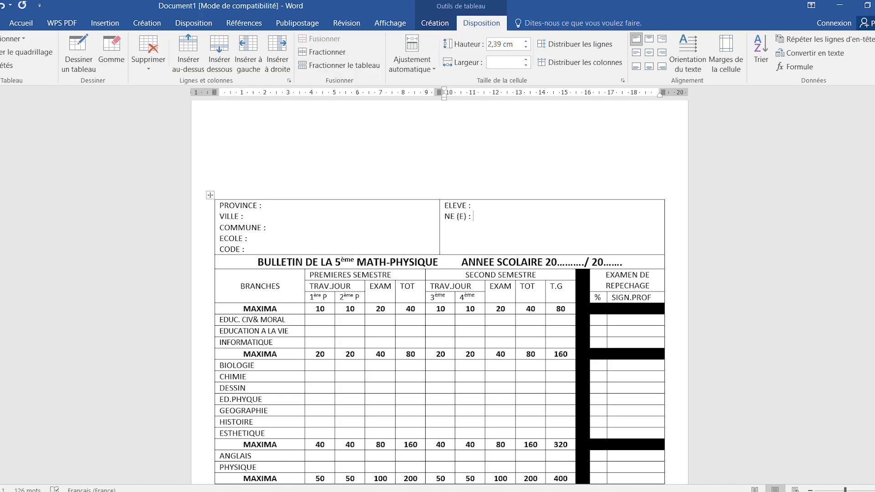
type(".............")
type(".............")
type(". LE ")
type(":")
key("BackSpace")
type("/")
key("BackSpace")
type("/")
type("      / ")
Enter "CLASSE : ........" and "N° PERM" on separate lines under the NE (E) line
type("CLASSE")
type(" : ")
type("........")
key("Return")
type("N° PERM")
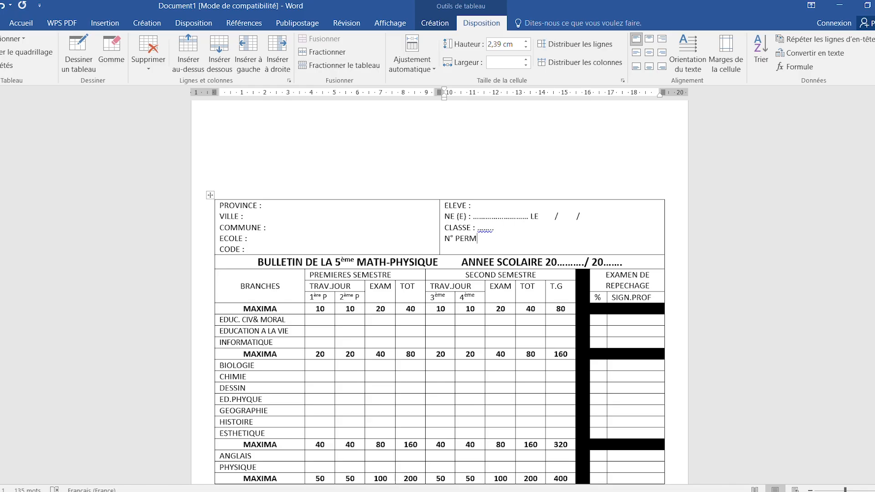
Insert a new row above the row holding the PROVINCE and ELEVE blocks
left_click(282, 207)
right_click(282, 208)
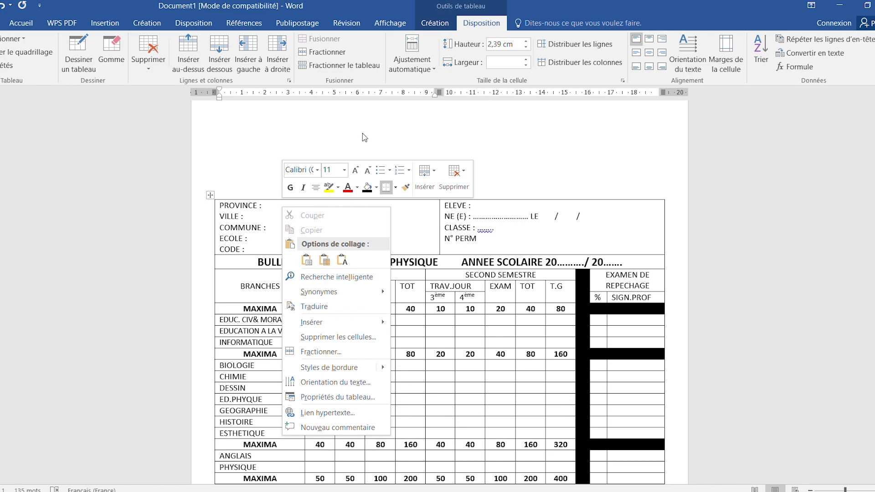
left_click(188, 51)
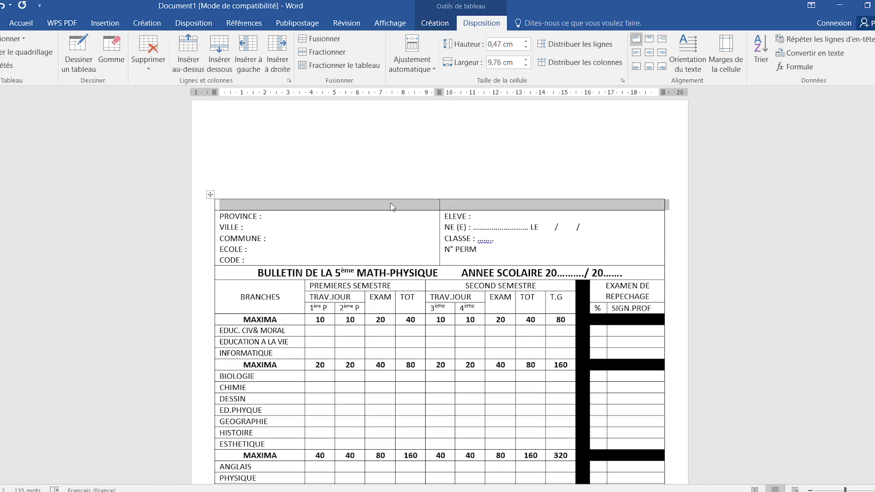
Merge the cells of the new row above the PROVINCE and ELEVE blocks and enter "N°ID" in it
left_click(325, 40)
type("N°ID")
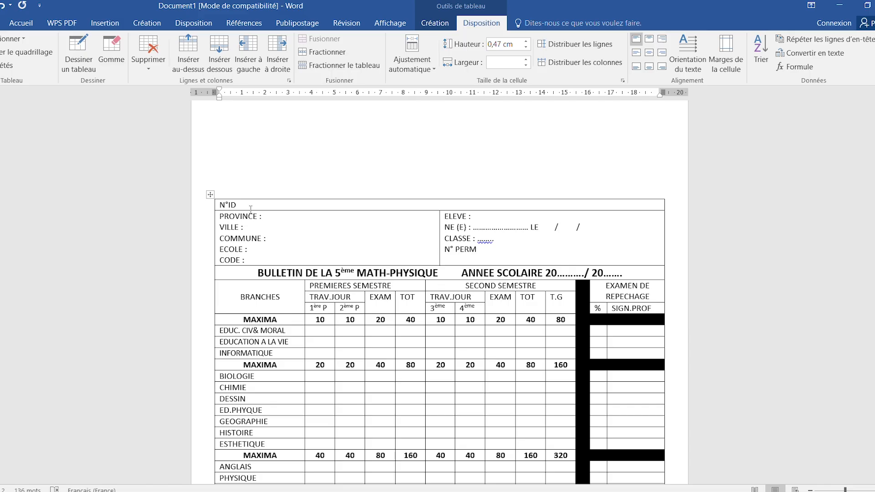
Insert a row above the N°ID row and add three blank lines to it to make it taller
right_click(250, 210)
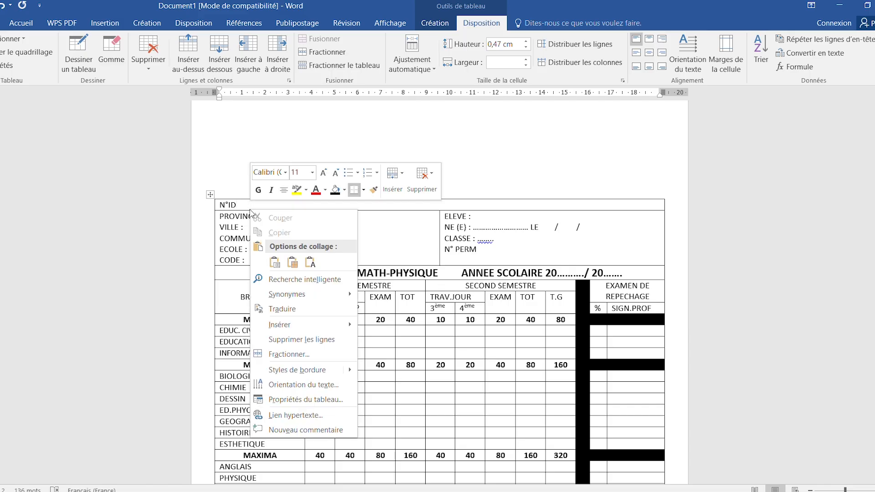
left_click(197, 50)
left_click(197, 49)
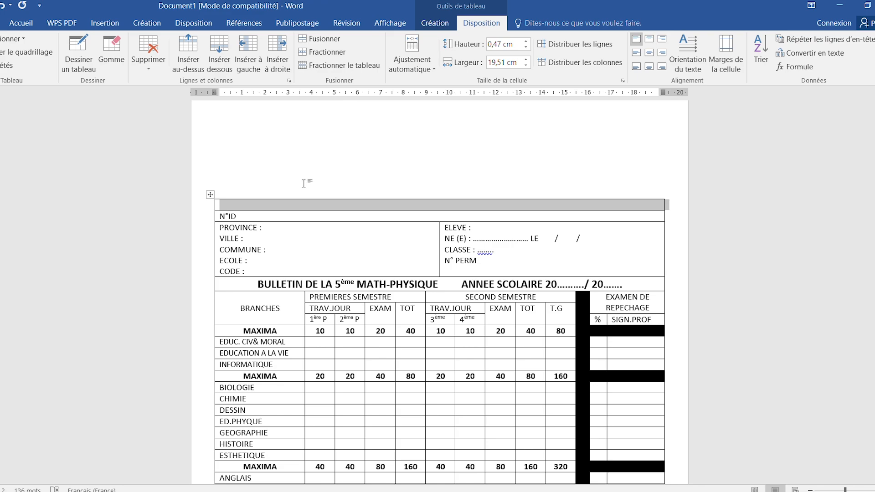
left_click(278, 208)
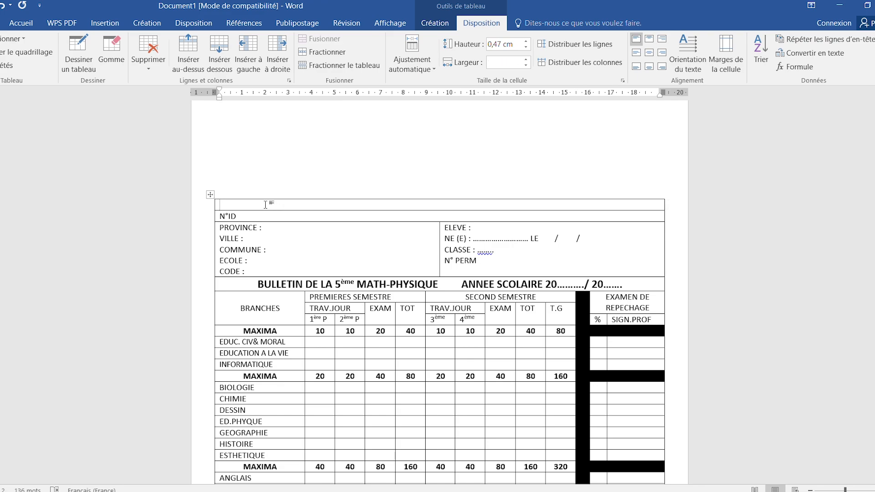
key("Return")
key("Return")
key("Return")
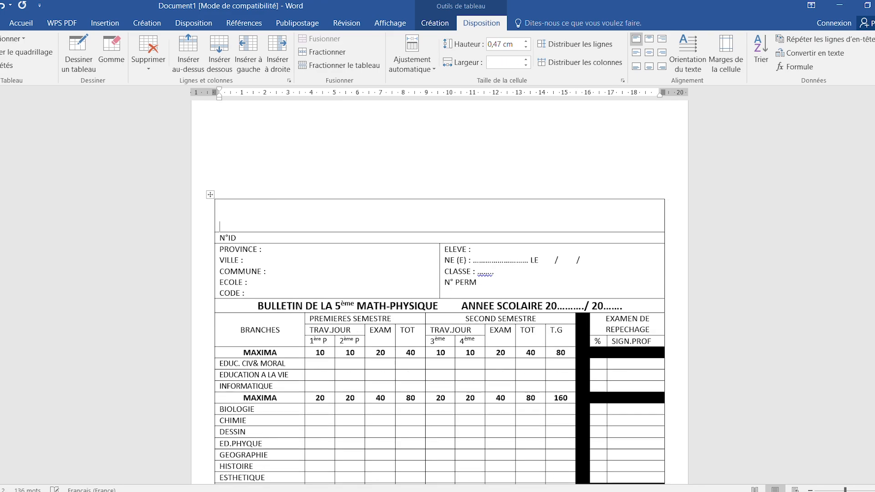
Move the whole table up the first page so that it starts at the upper margin
left_click(831, 490)
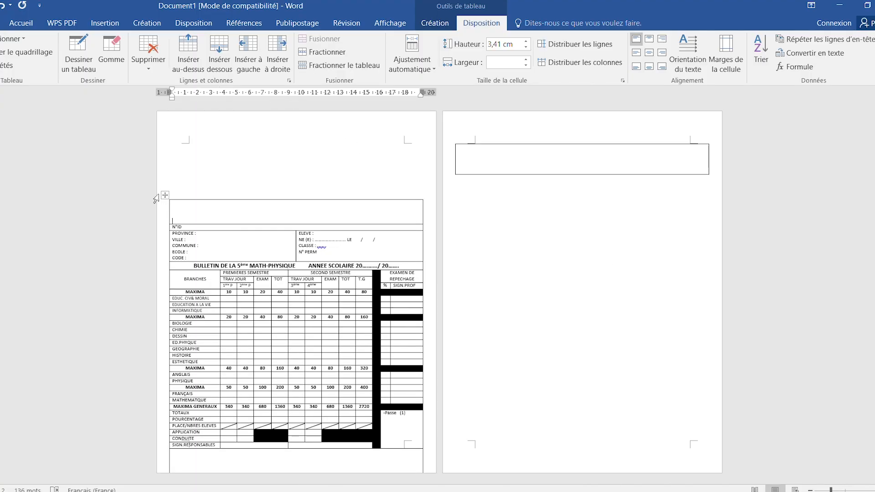
left_click_drag(165, 195, 165, 147)
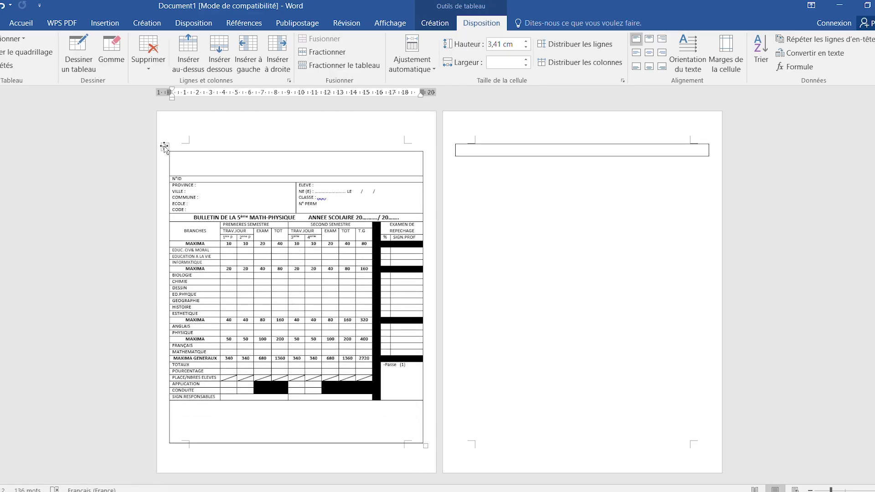
mouse_move(164, 147)
left_mouse_down()
mouse_move(165, 132)
mouse_move(163, 142)
left_mouse_up()
left_click(283, 420)
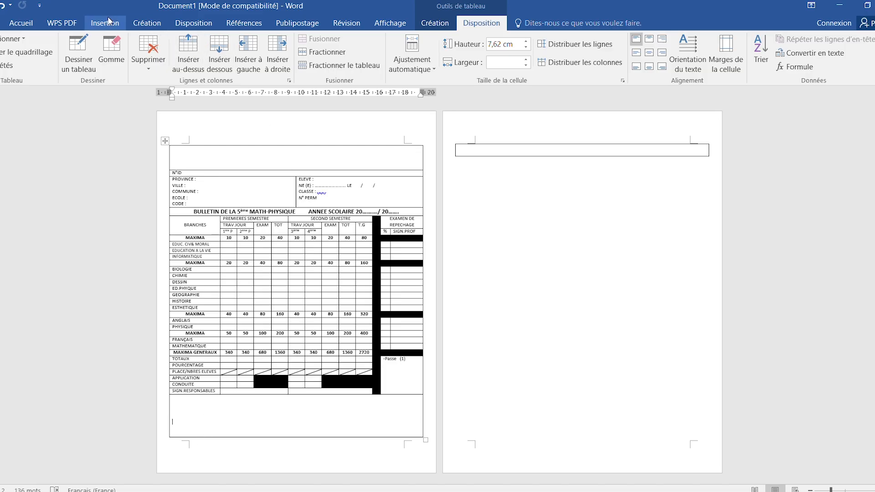
Set the page margins to Étroites (1,27 cm on all sides) and move the table up to the new upper margin
left_click(186, 26)
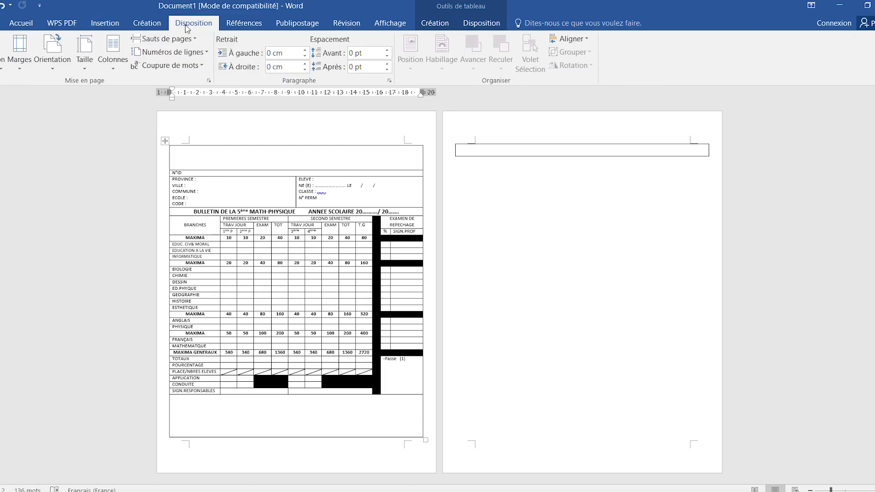
left_click(19, 51)
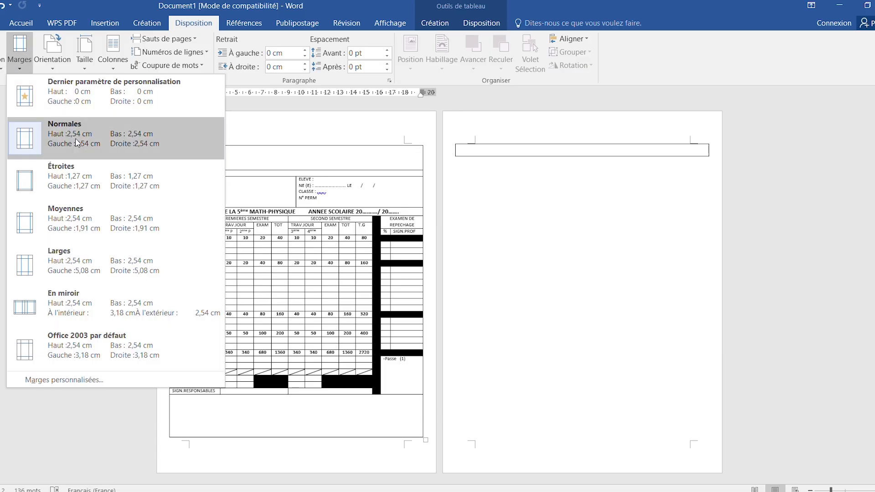
left_click(67, 192)
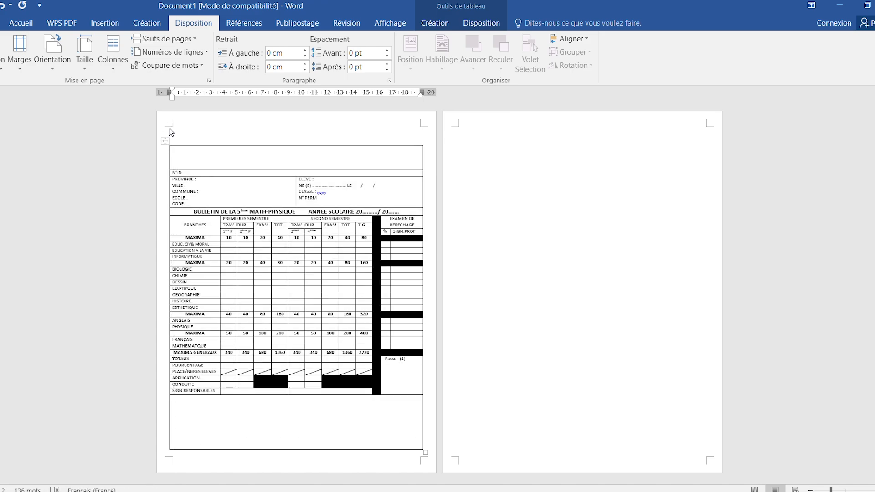
left_click_drag(168, 141, 169, 128)
left_click(245, 420)
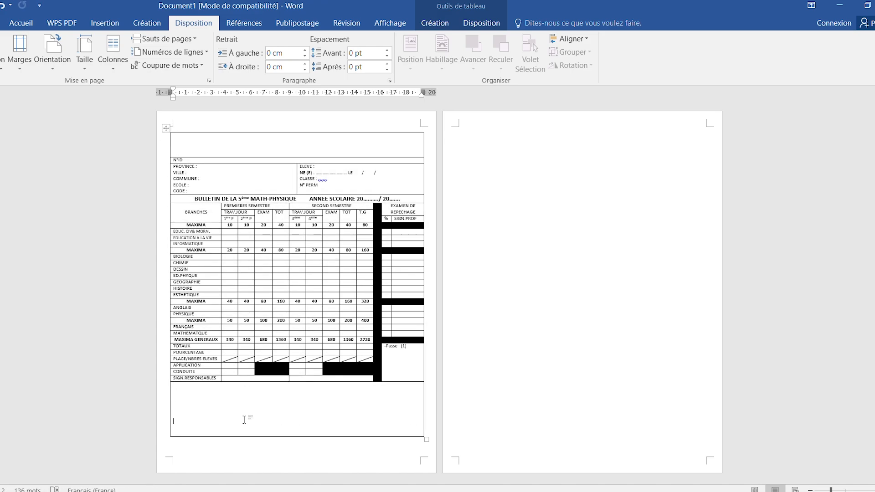
Add two more blank lines to the empty first row of the table
left_click(194, 144)
key("Return")
key("Return")
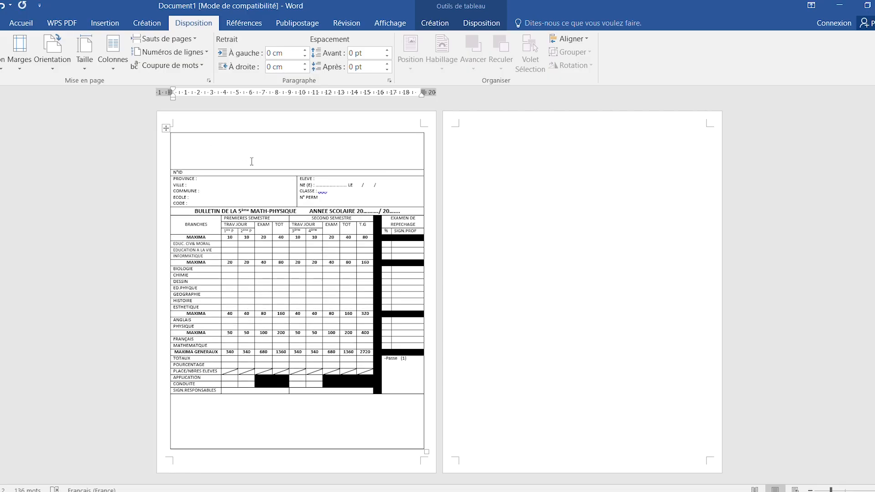
Remove the surplus blank lines from the table's first row and enter "REPUBLIQUE DEMOCRATIQUE DU CONGO" on its first line
left_click(845, 489)
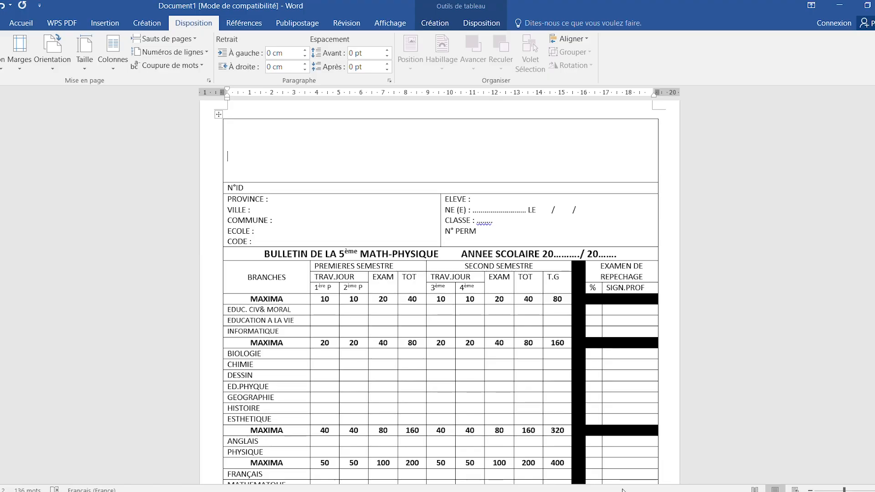
mouse_move(637, 484)
left_click(631, 450)
type("RE")
key("BackSpace")
key("BackSpace")
key("BackSpace")
key("BackSpace")
key("BackSpace")
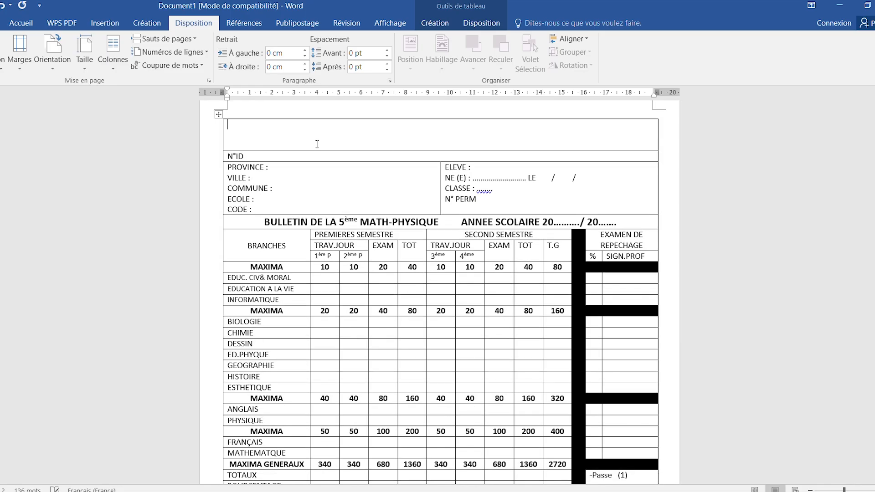
type("REPUBLIQUE DEMOCRATIQUE DU CONGO")
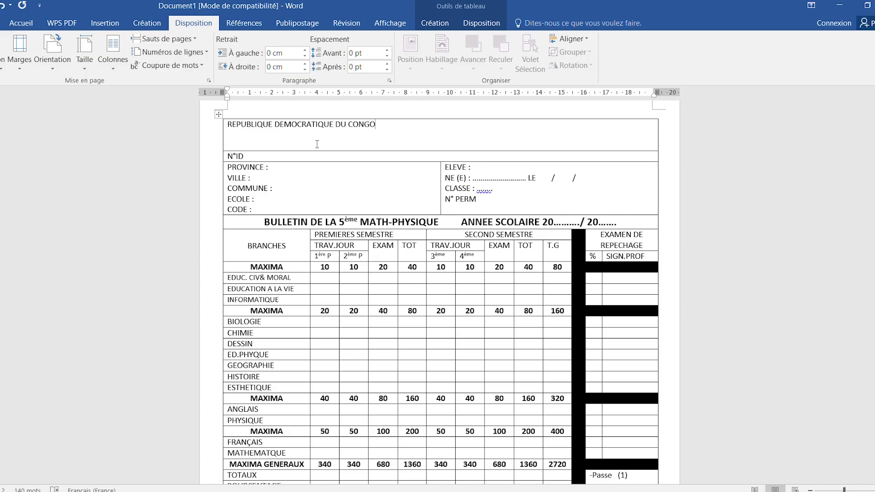
Enter "MINISTERE DE L'ENSEIGNEMENT PRIMAIRE, SECONDAIRE ET" on the second header line and "PROFESIONNEL" on the third
key("Return")
type("MI")
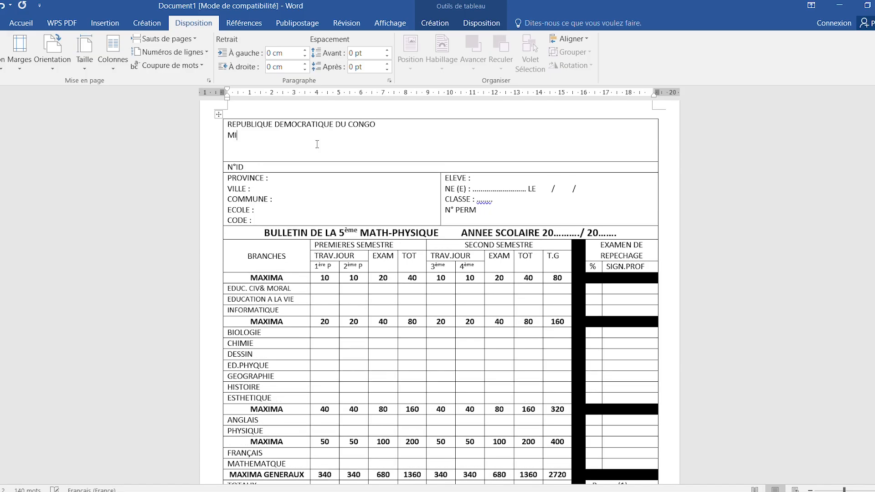
type("NISTERE ")
type("DE ")
type("L'EN")
type("SE")
type("IGNEM")
type("EN ")
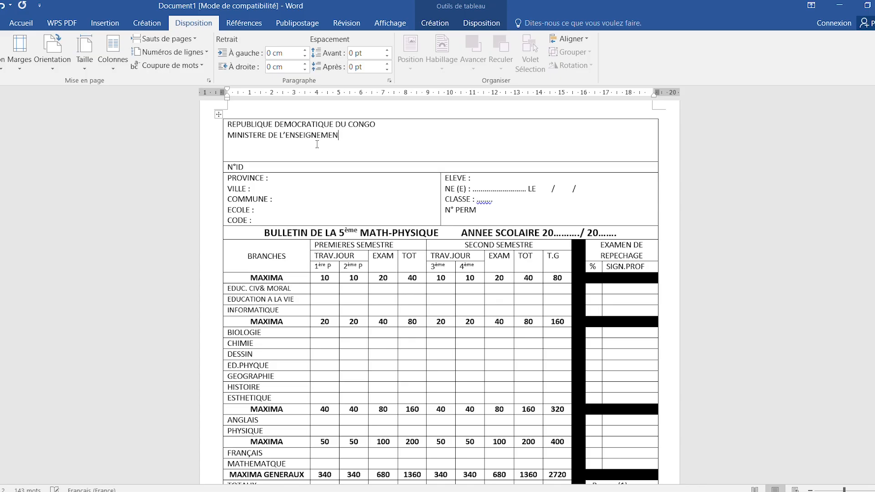
type("T PRIMAIRE")
type("SECONDAIRE ")
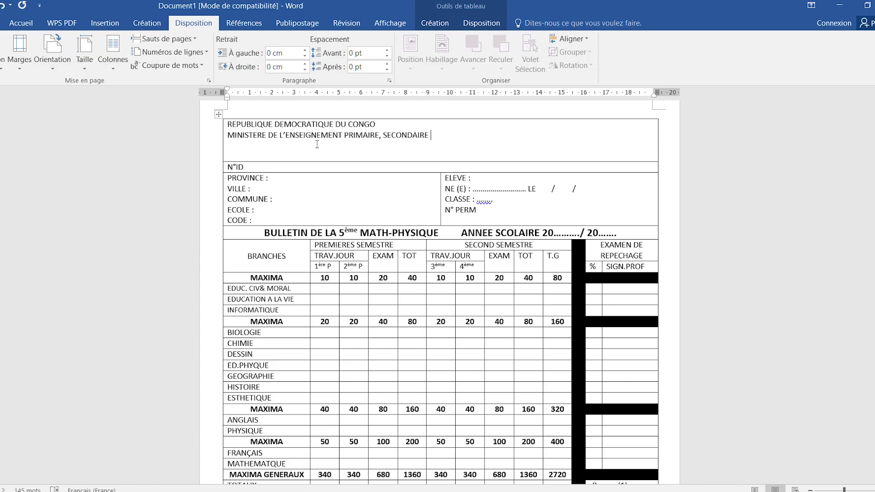
type("ET")
key("Return")
type("PROFESIONNE")
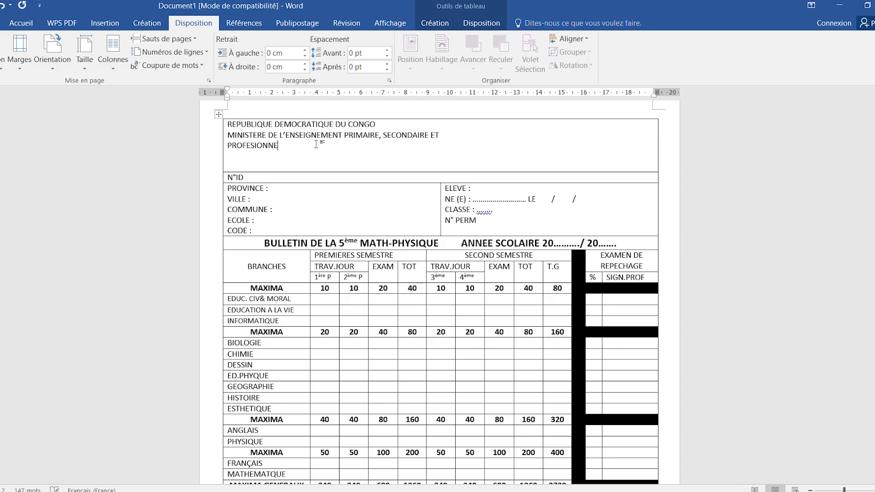
type("L")
Centre the three header lines and format them in 14 pt bold
left_click_drag(291, 147, 232, 124)
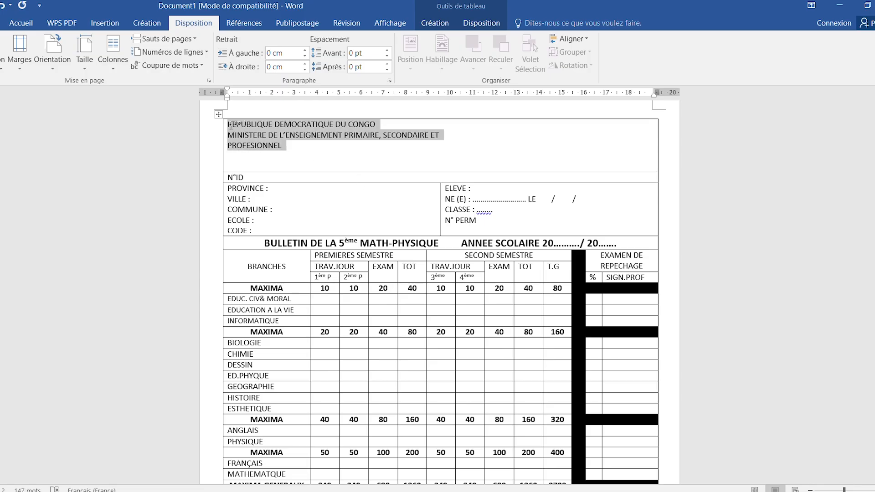
key("ctrl+e")
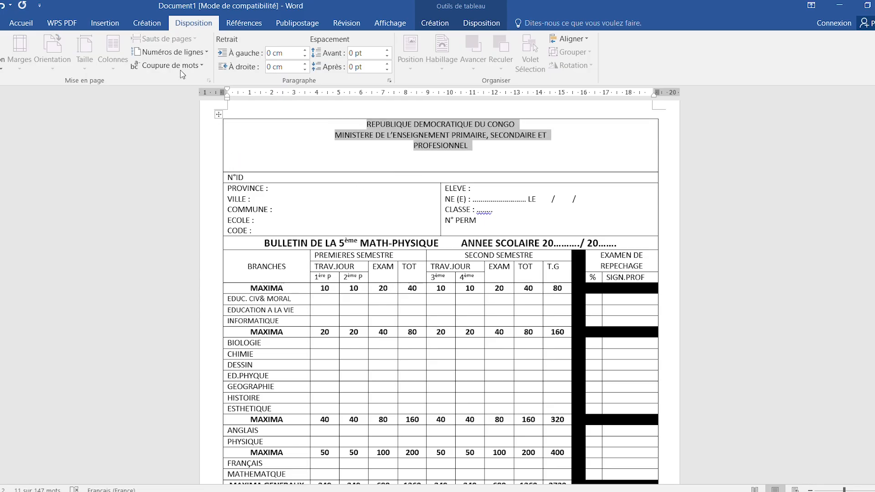
left_click(36, 26)
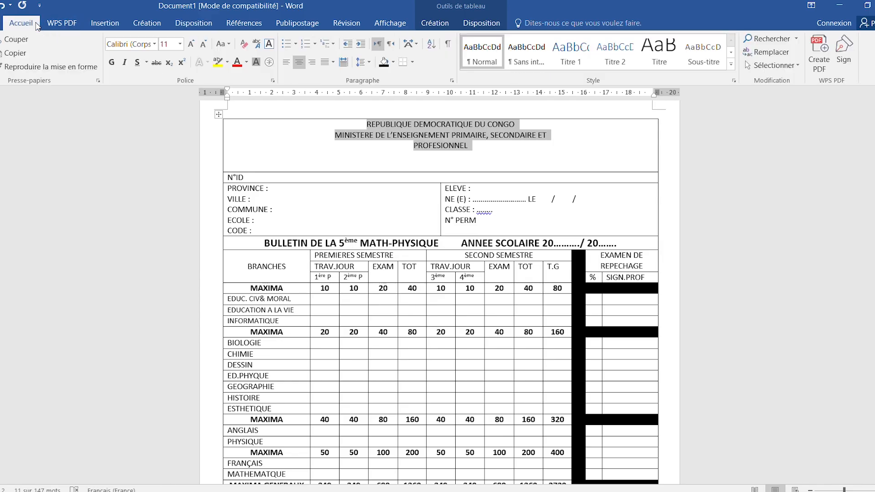
left_click(191, 44)
left_click(190, 44)
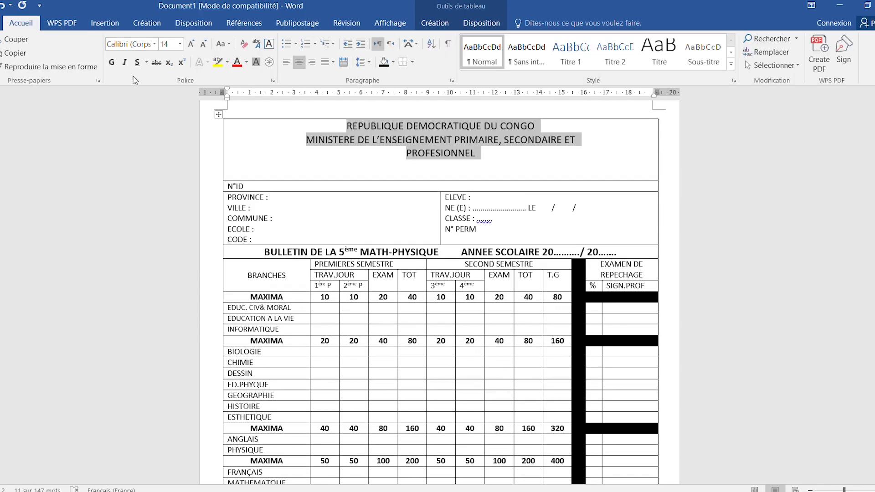
left_click(111, 62)
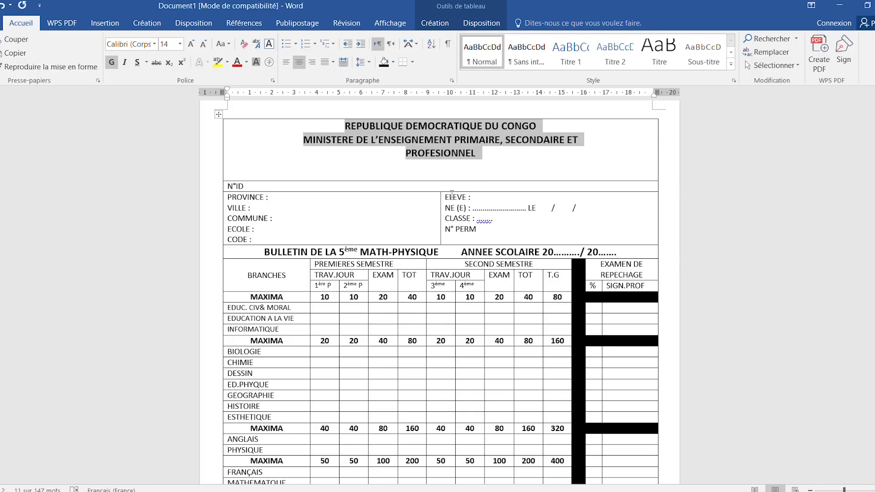
Reduce the empty space under PROFESIONNEL to a single blank line
left_click(440, 174)
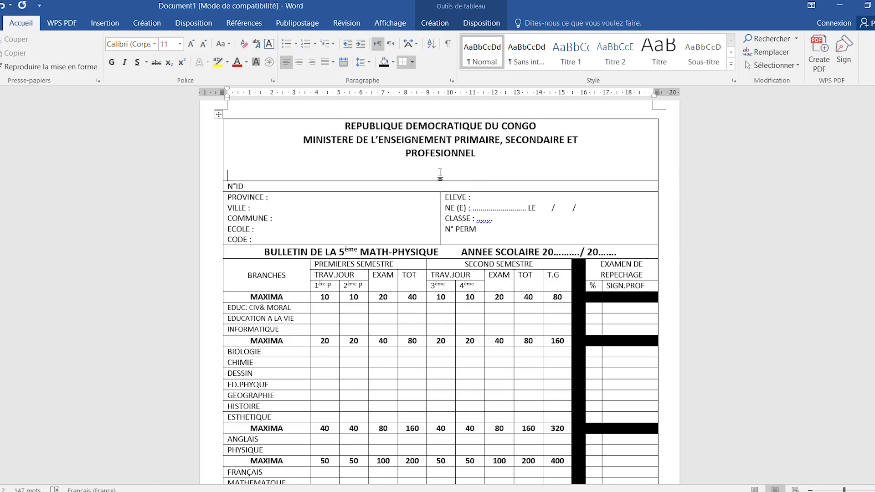
key("BackSpace")
key("BackSpace")
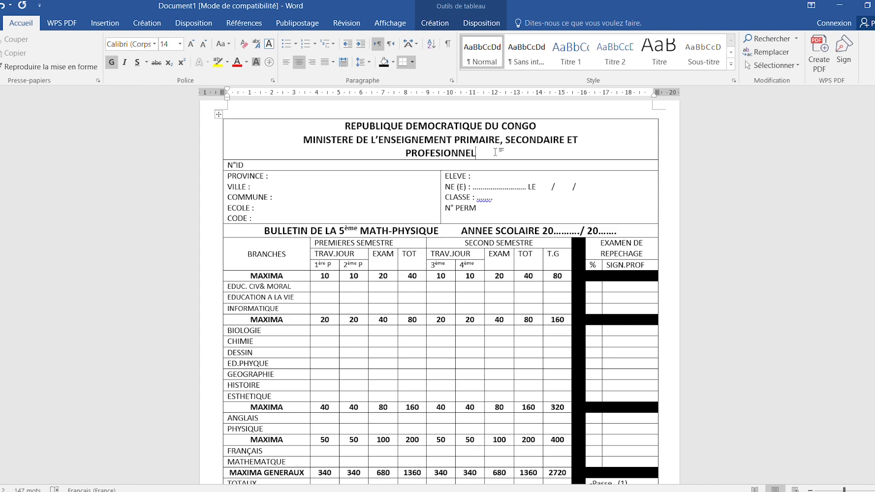
key("Return")
Set the line spacing of the three header lines to 1.15
left_click_drag(492, 160, 382, 123)
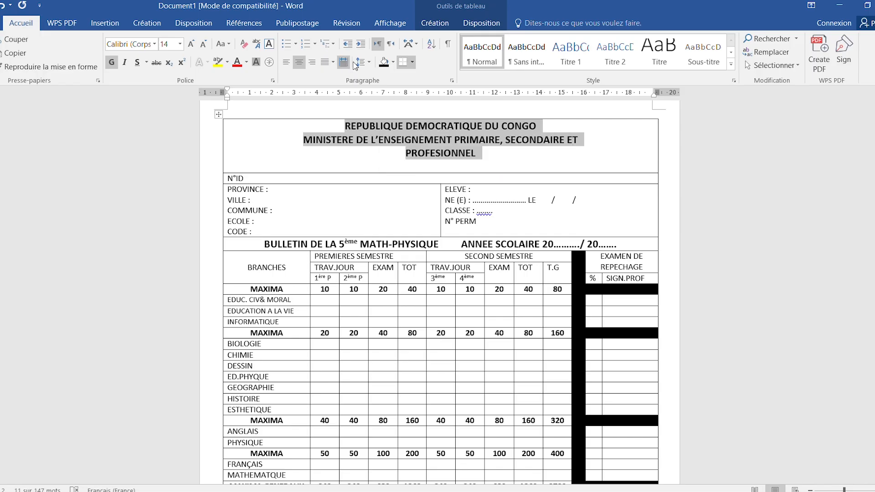
left_click(361, 63)
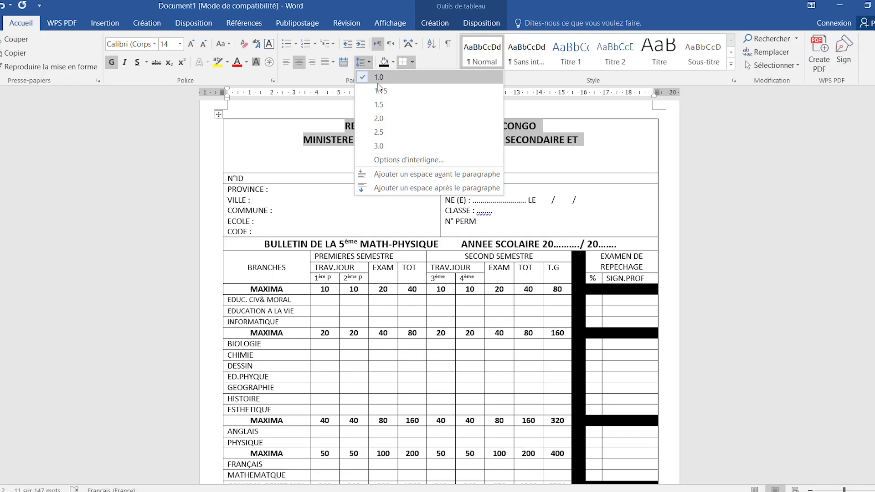
left_click(379, 90)
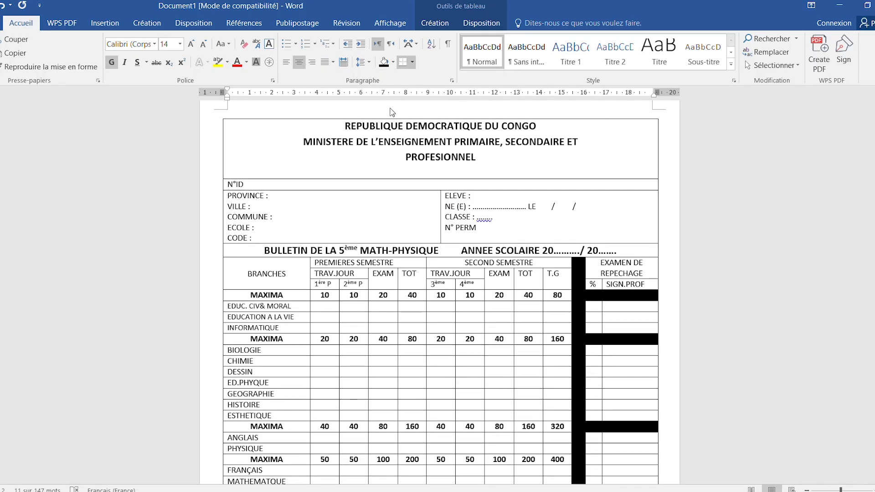
left_click(362, 63)
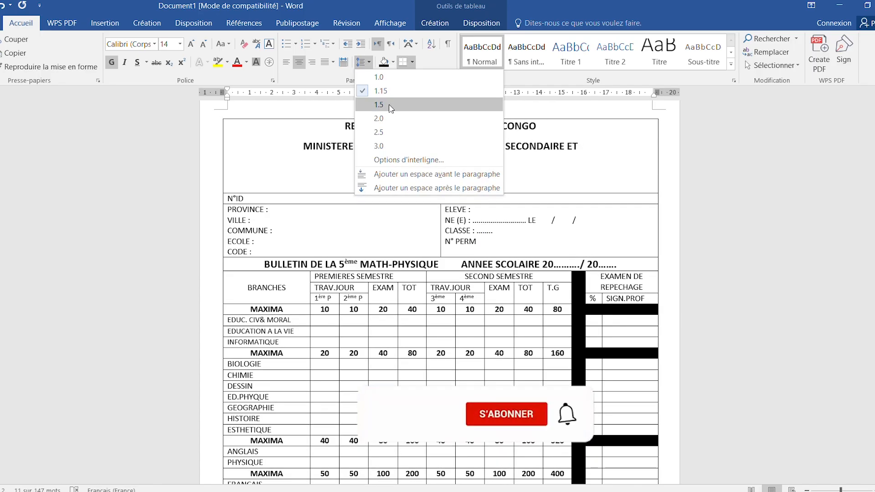
left_click(543, 166)
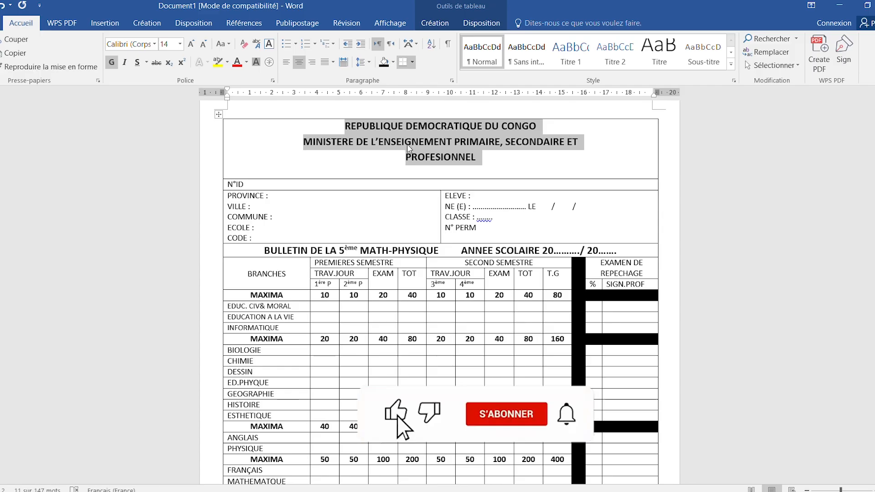
Reduce the font size of the blank line under PROFESIONNEL to 11 pt
left_click(399, 168)
left_click(342, 123)
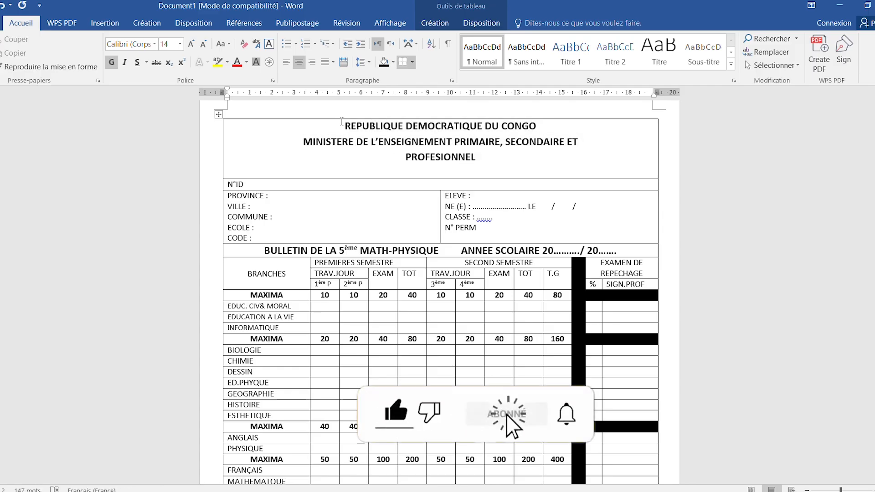
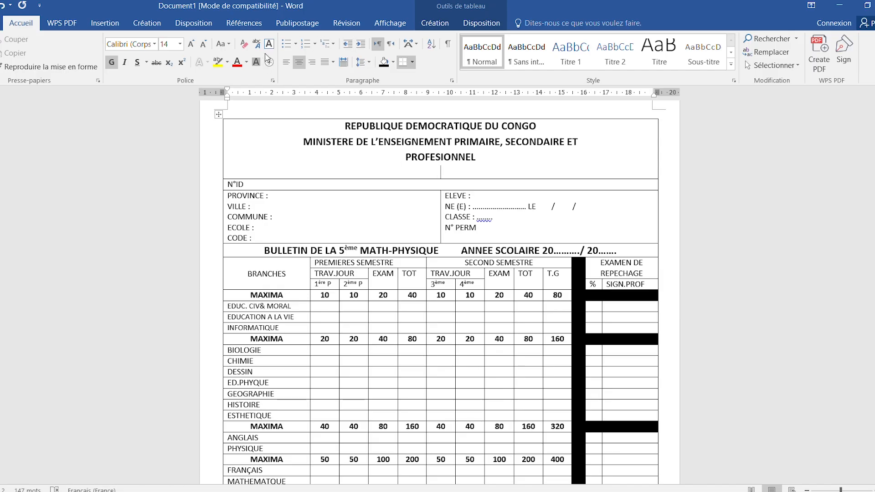
left_click(203, 45)
left_click(204, 44)
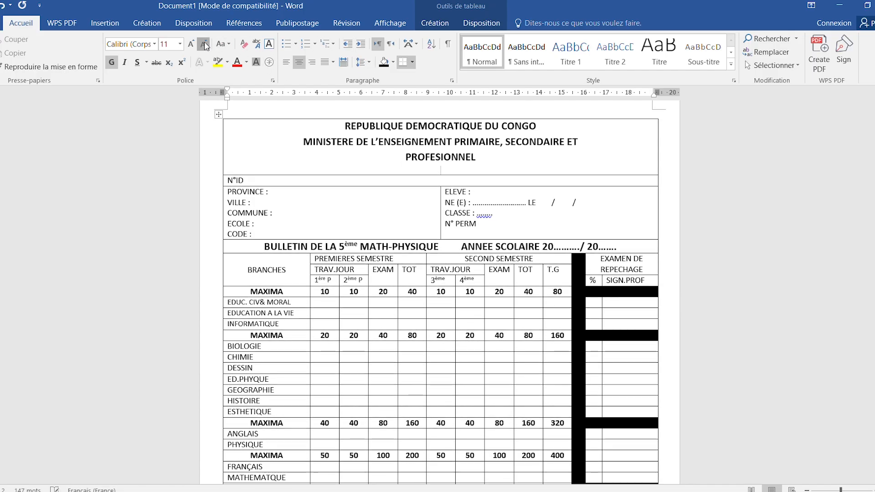
Reduce the font size of the blank line under PROFESIONNEL to 4 pt
left_click(204, 44)
left_click(204, 44)
left_click(203, 44)
left_click(204, 44)
left_click(204, 44)
left_click(204, 44)
left_click(203, 44)
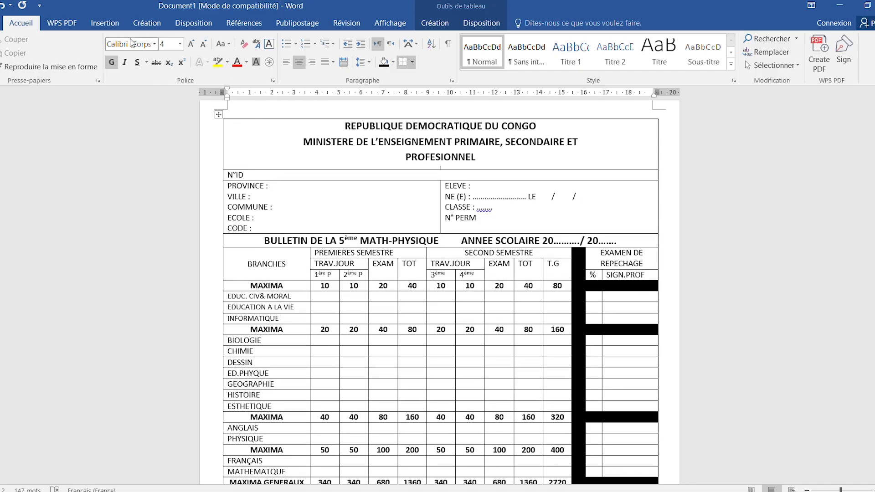
Insert the picture flag-2386956_640.png from the Documents folder into the blank line under the header text
left_click(105, 23)
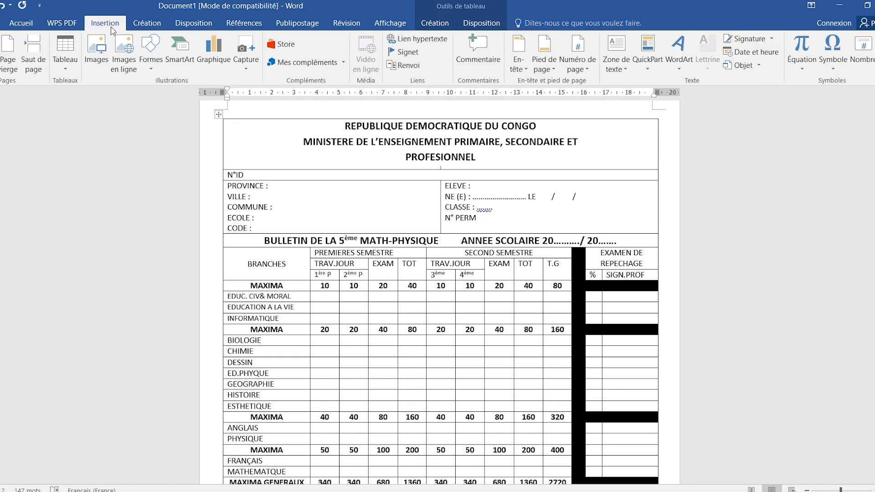
left_click(97, 59)
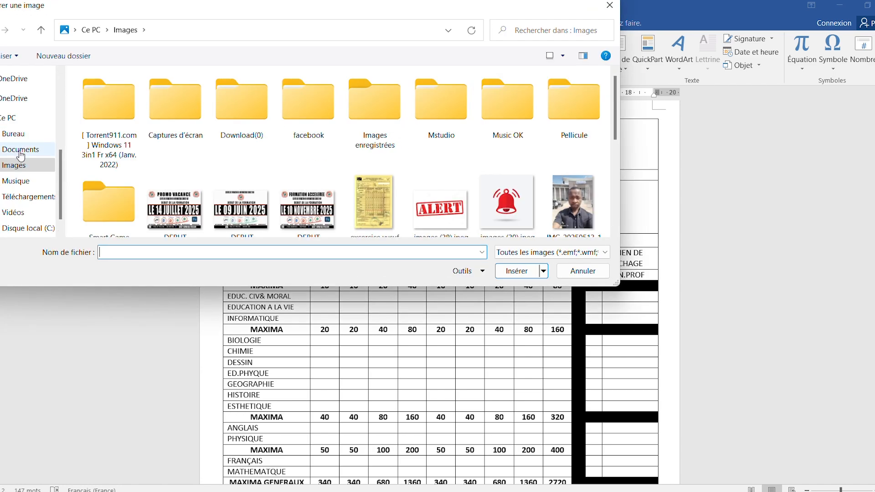
left_click(20, 149)
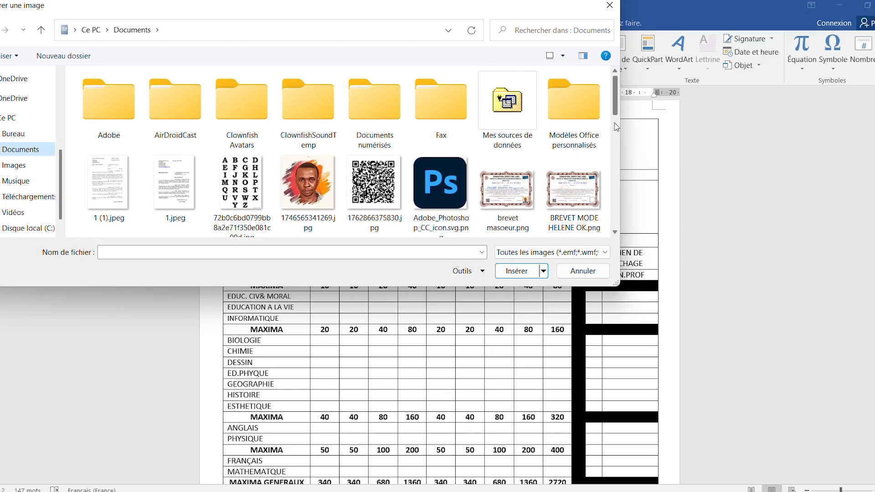
scroll(615, 126, "down", 3)
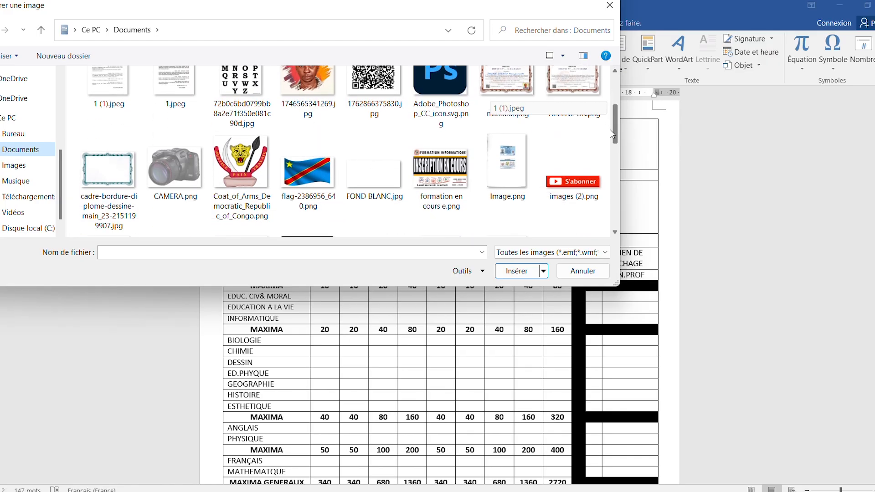
left_click(306, 164)
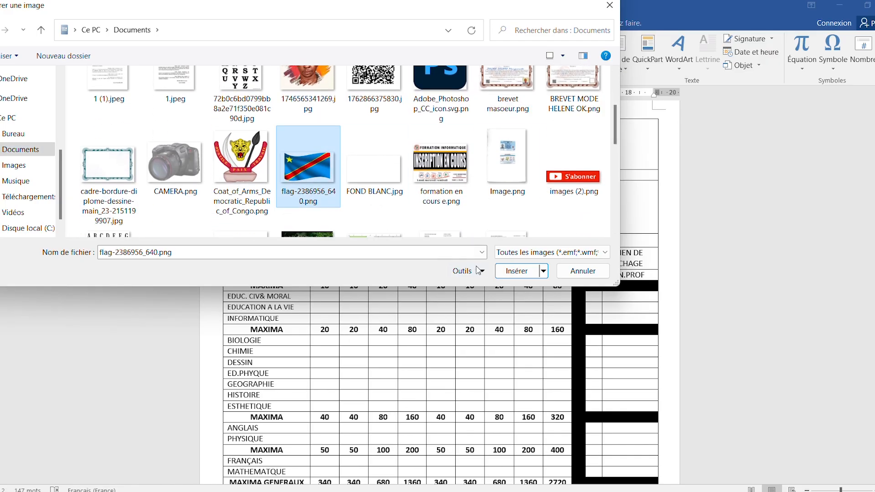
left_click(515, 271)
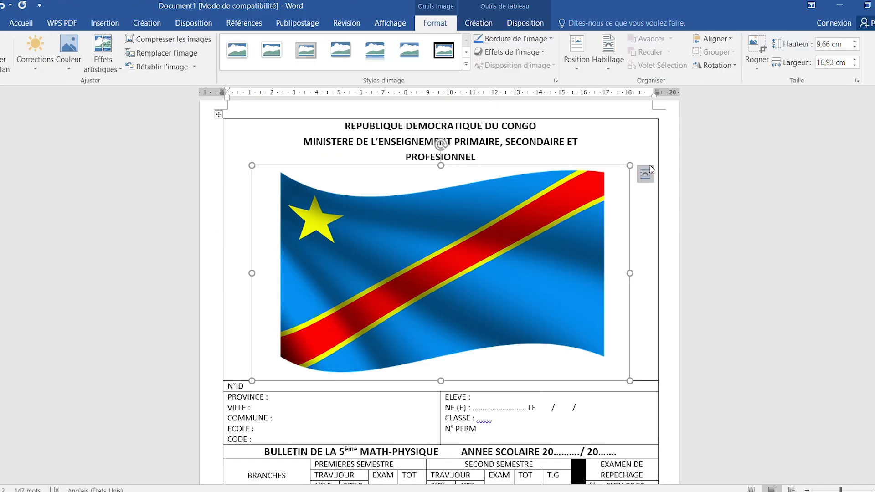
Set the flag picture's text wrapping to in front of text and shrink it to about 1.73 × 3.03 cm
left_click(615, 67)
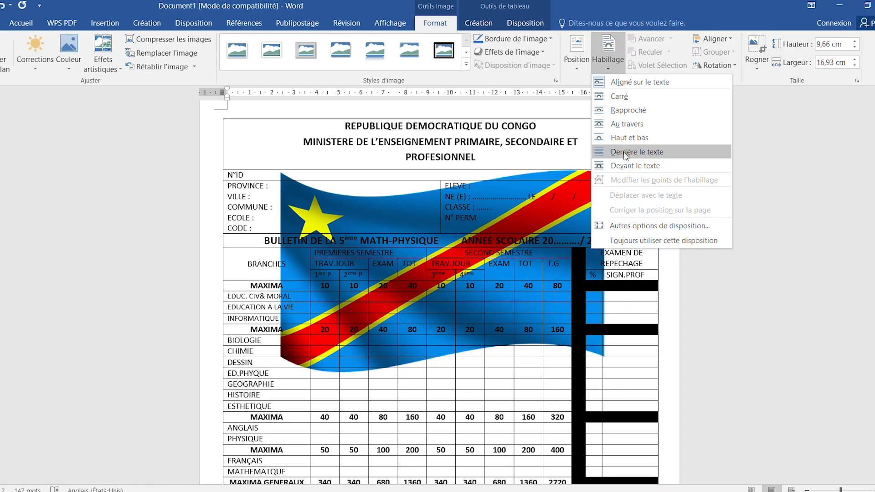
left_click(628, 166)
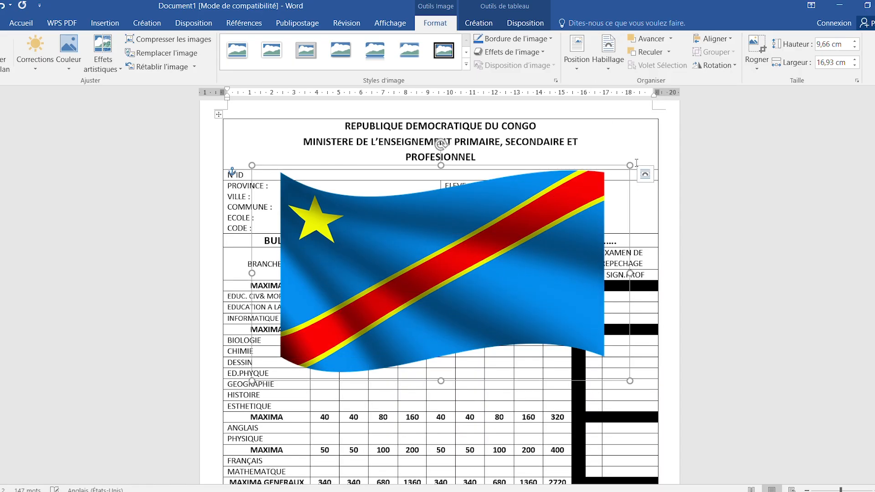
left_click_drag(632, 162, 629, 144)
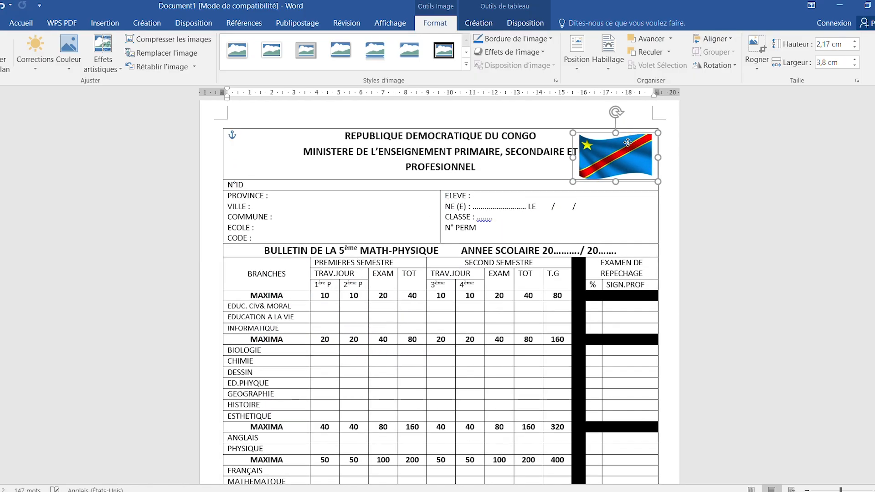
left_click_drag(657, 133, 634, 152)
Position the flag at the left end of the header cell, beside the header lines and just above the N°ID row
left_click_drag(437, 151, 246, 152)
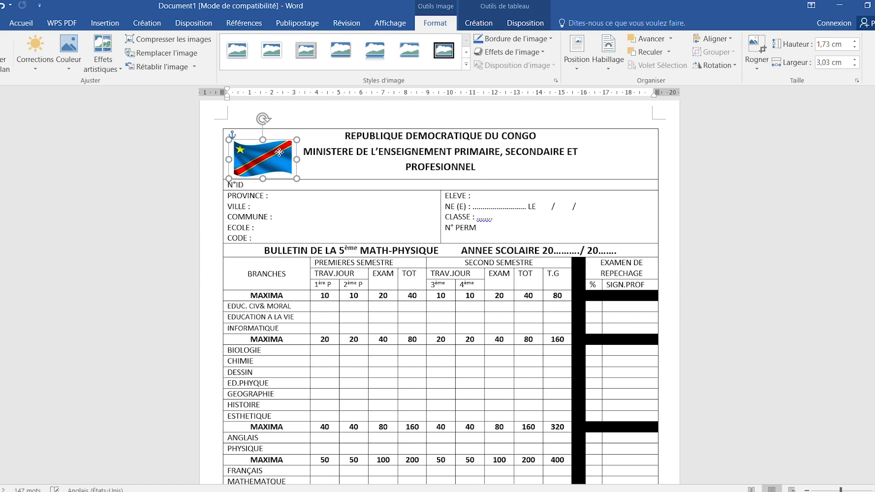
left_click(365, 157)
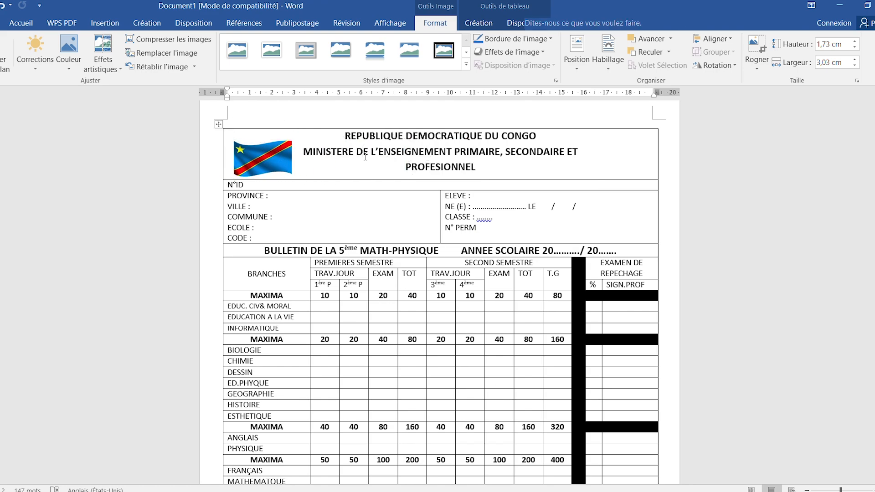
left_click(270, 159)
left_click_drag(271, 158, 270, 156)
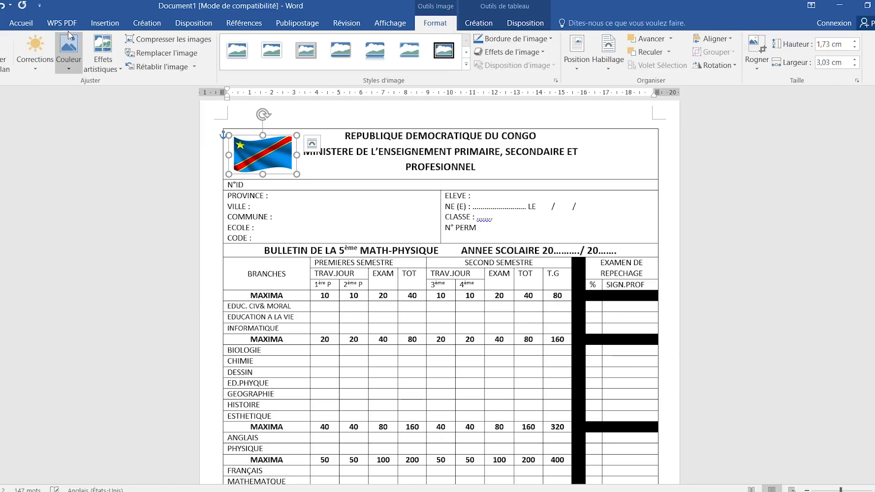
Insert the picture Coat_of_Arms_Democratic_Republic_of_Congo.png from the Documents folder into the MINISTERE header line
left_click(348, 152)
left_click(114, 25)
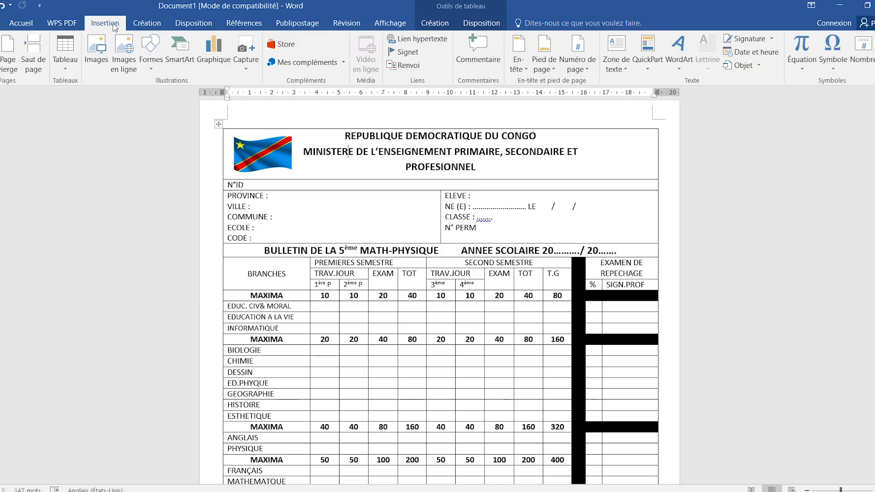
left_click(98, 62)
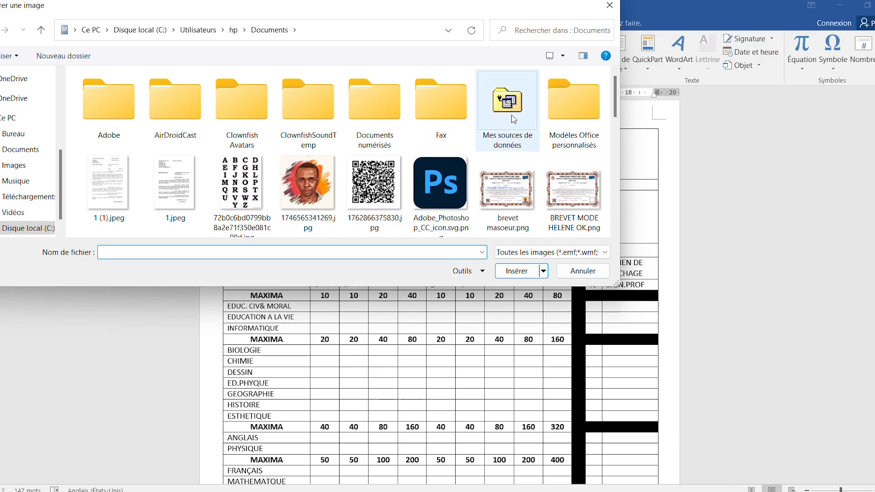
left_click_drag(615, 109, 619, 146)
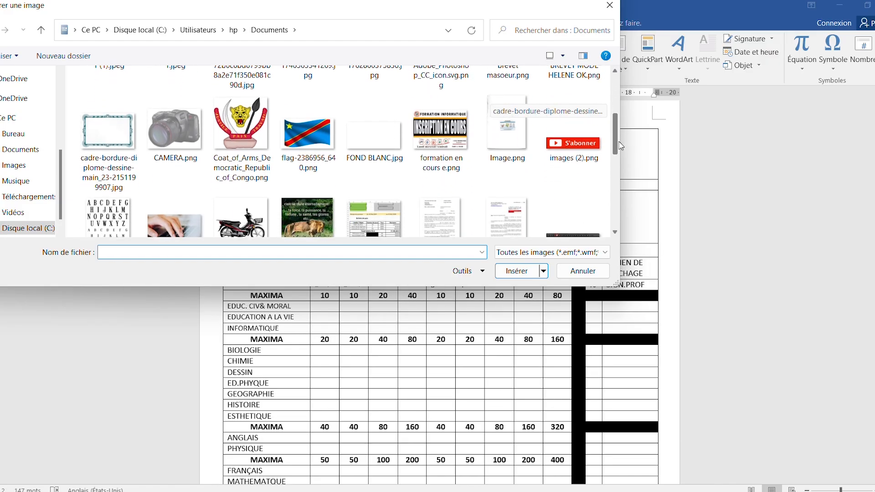
left_click(263, 151)
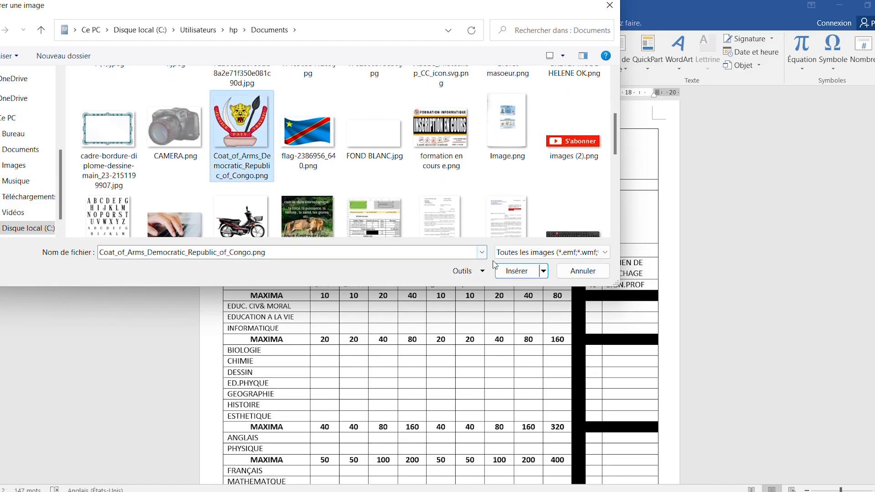
left_click(520, 274)
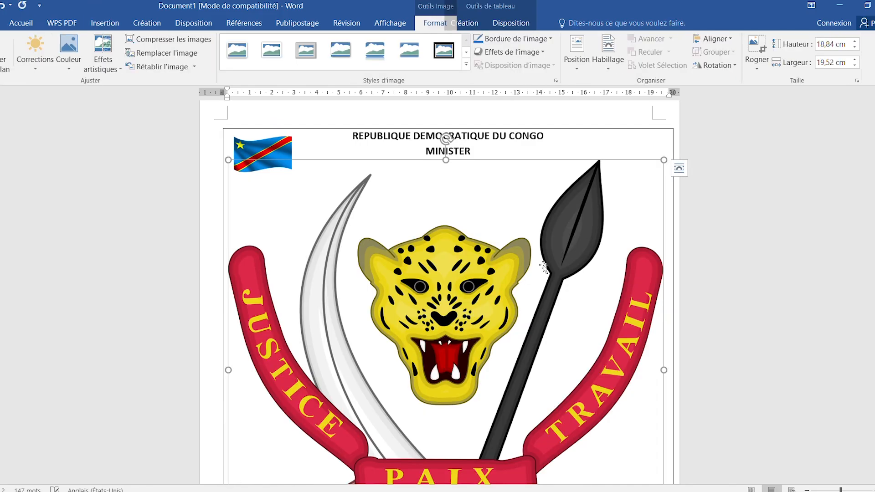
Set the coat of arms' text wrapping to in front of text and shrink it to about 8.44 × 8.74 cm
left_click(604, 64)
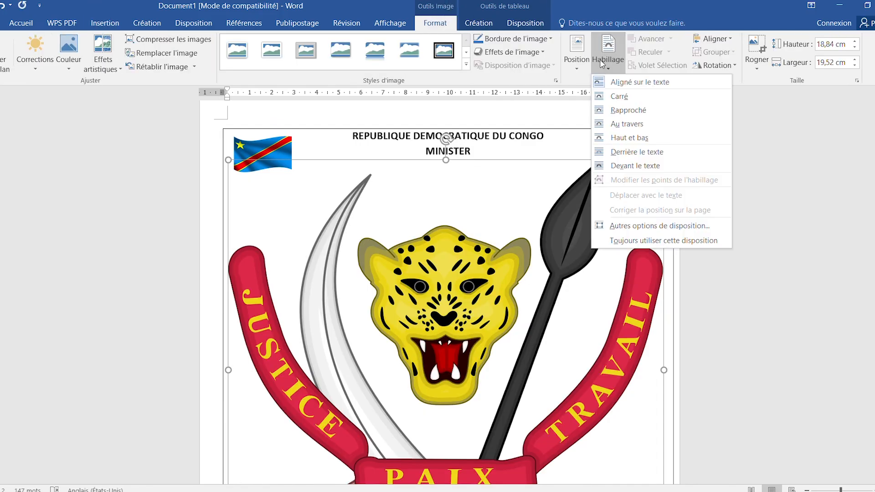
left_click(646, 165)
left_click_drag(664, 159, 363, 390)
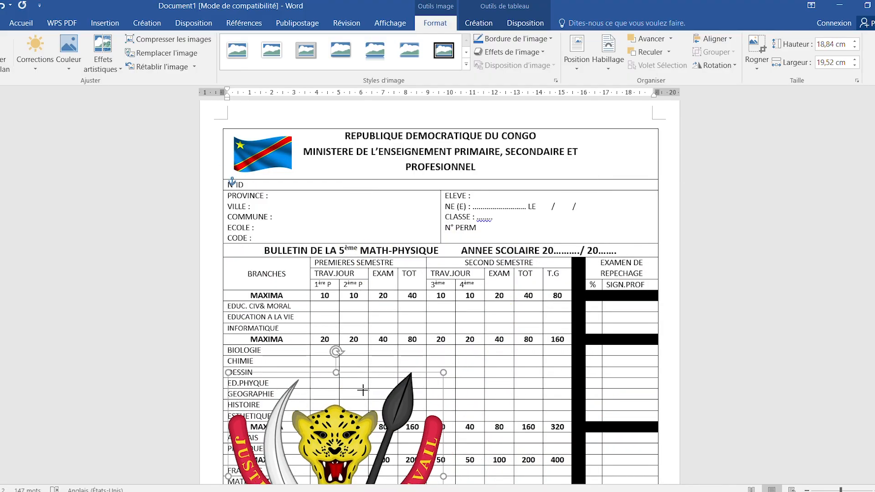
scroll(363, 390, "down", 5)
left_click(634, 223)
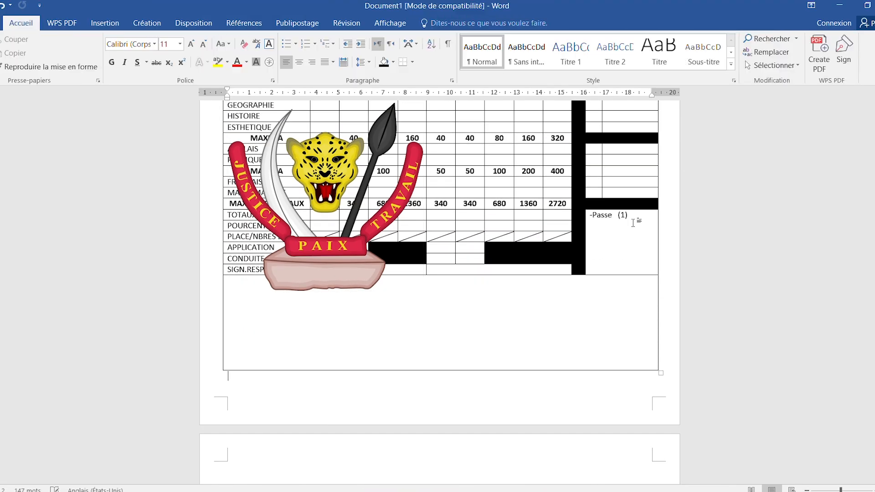
left_click(382, 190)
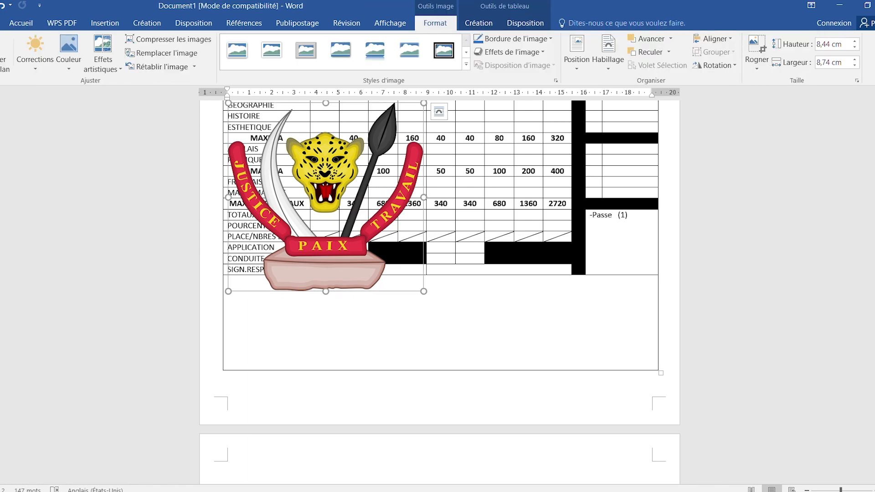
Shrink the coat of arms to about 1.83 × 1.9 cm and position it at the right end of the header, opposite the flag
scroll(427, 165, "up", 2)
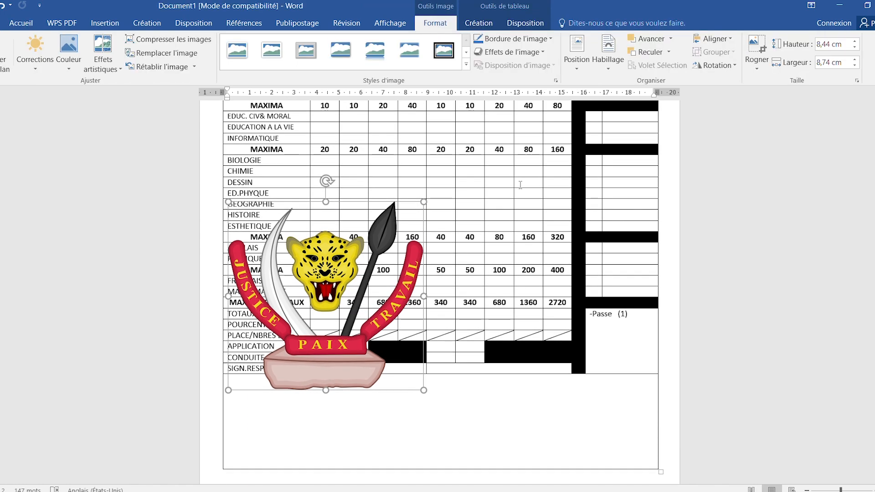
left_click_drag(426, 199, 522, 83)
scroll(602, 185, "up", 1)
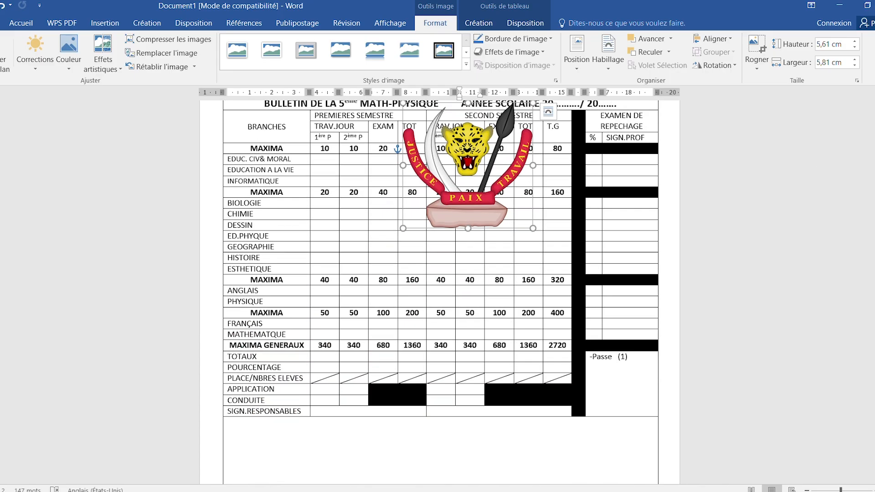
scroll(468, 212, "up", 3)
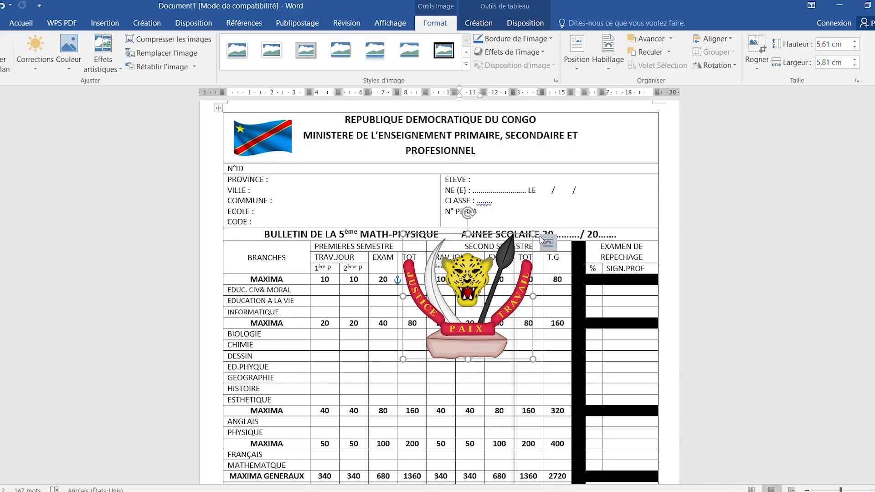
left_click_drag(533, 234, 456, 317)
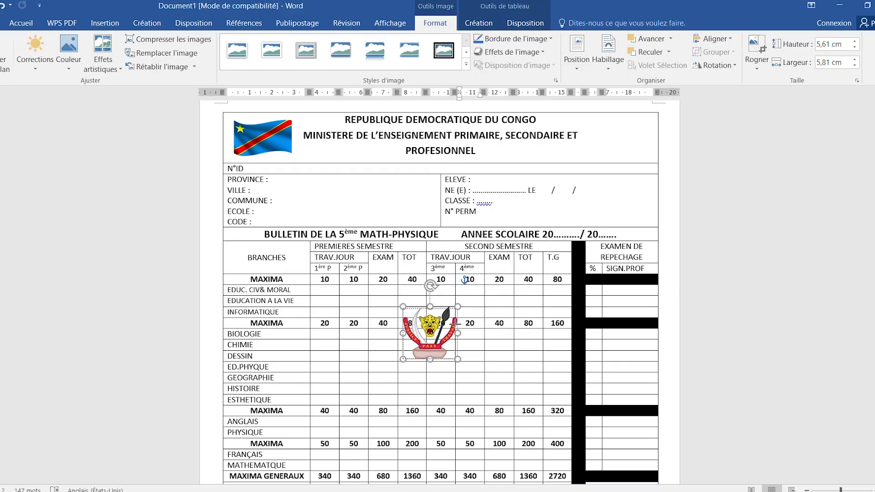
left_click_drag(442, 326, 635, 143)
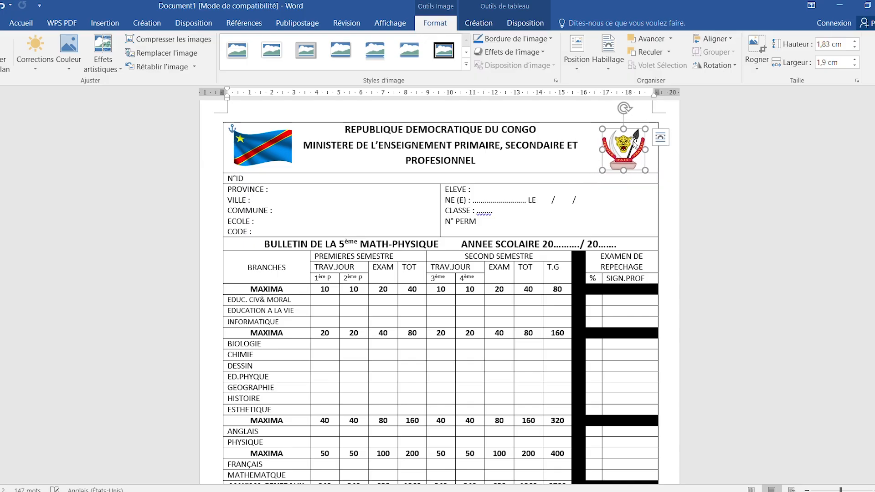
left_click_drag(634, 141, 641, 138)
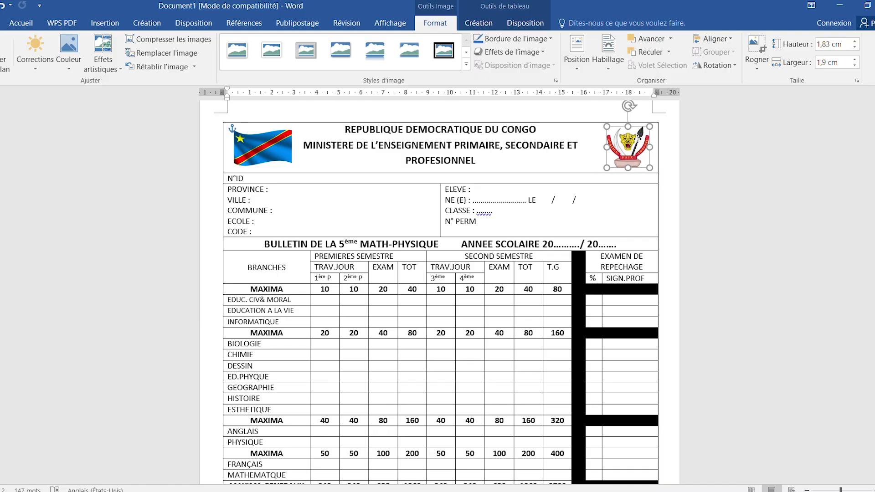
Remove the empty second page after the table by deleting its blank paragraph
left_click_drag(874, 133, 874, 223)
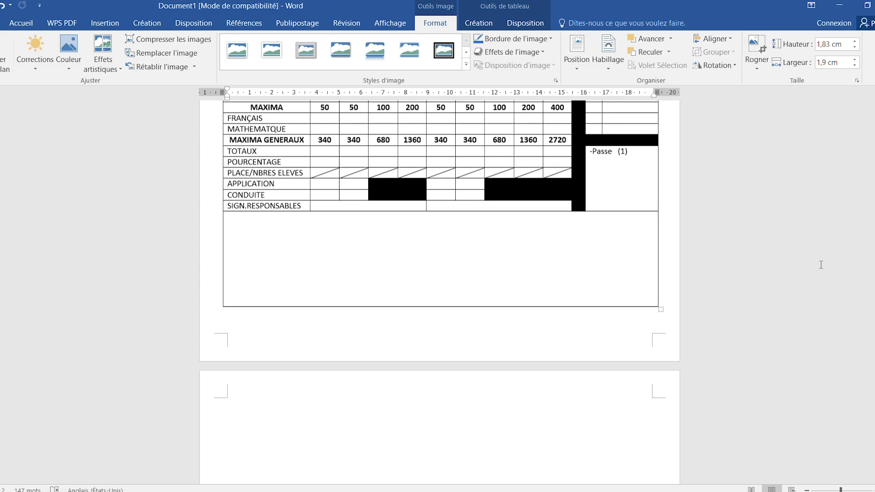
left_click(369, 441)
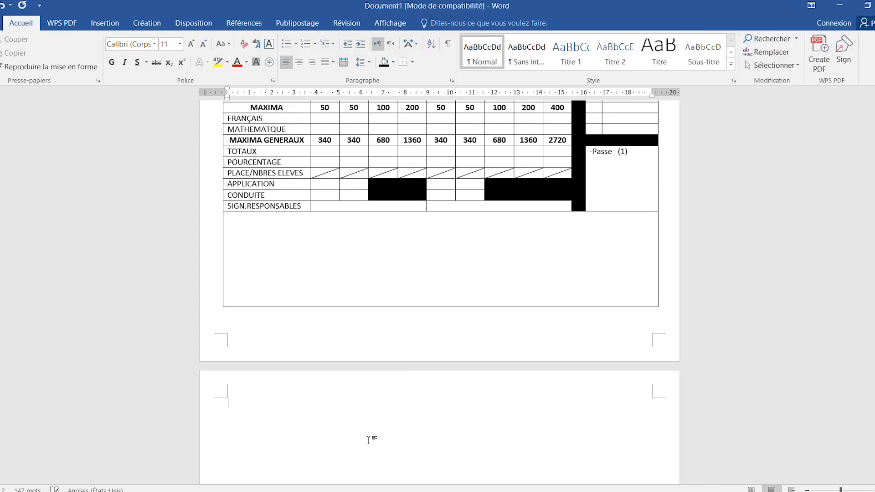
key("BackSpace")
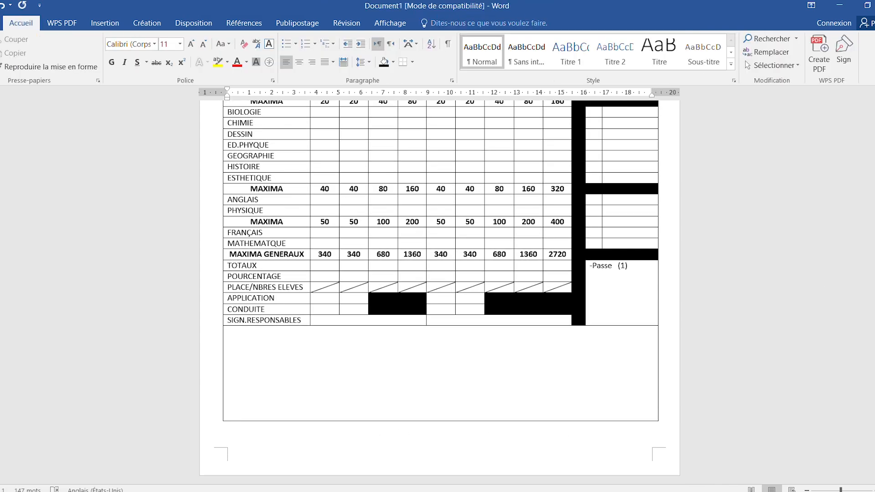
Check the N° ID boxes in the reference bulletin image, then insert a simple text box at the N°ID row and clear its placeholder text
scroll(481, 183, "up", 10)
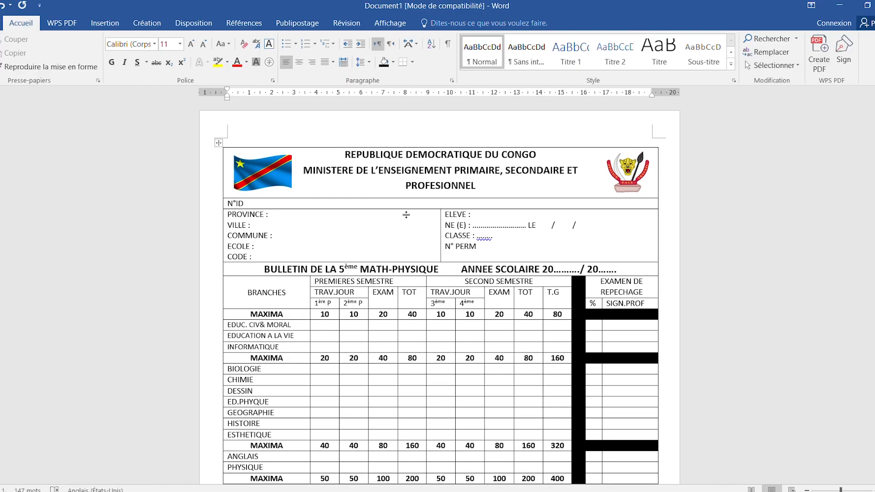
scroll(441, 292, "up", 3)
key("alt+Tab")
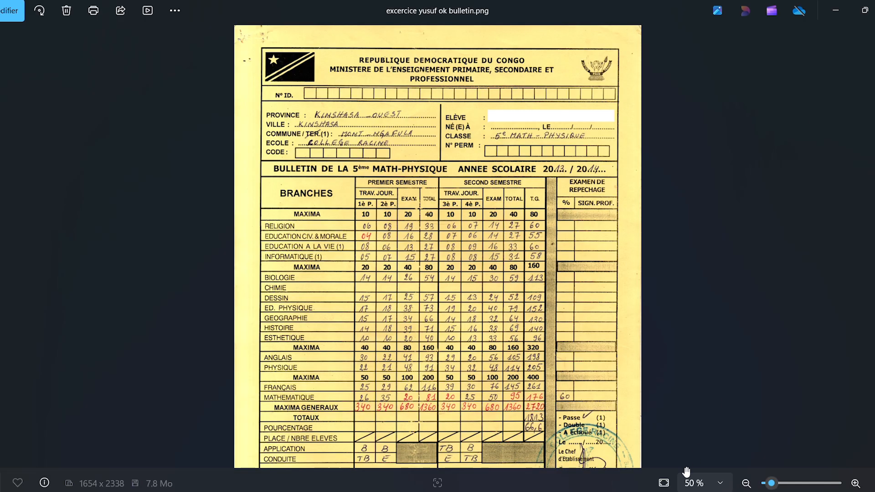
key("alt+Tab")
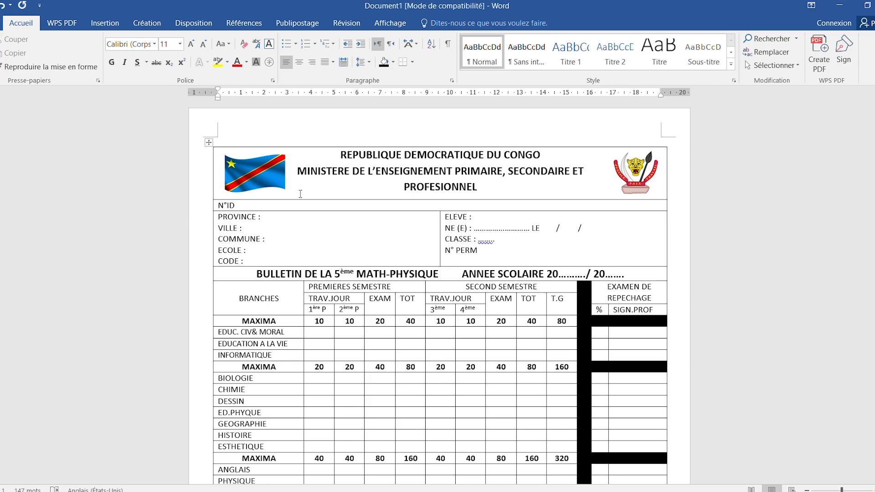
left_click(282, 203)
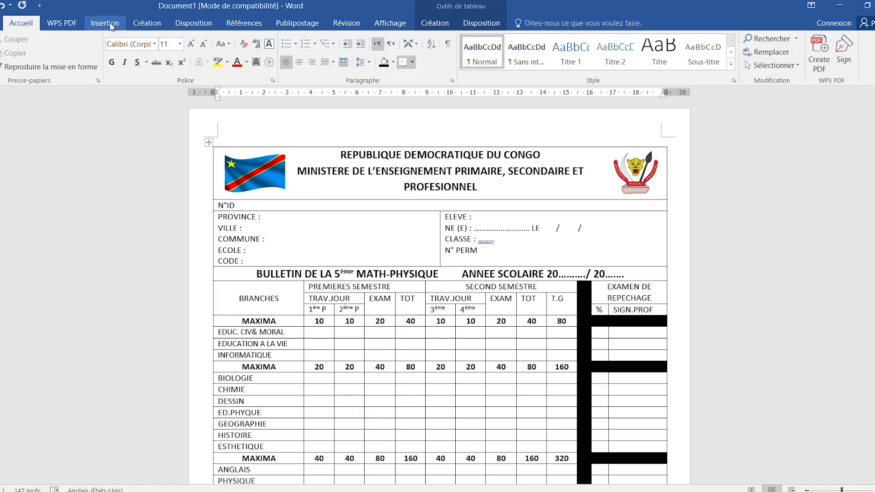
left_click(107, 24)
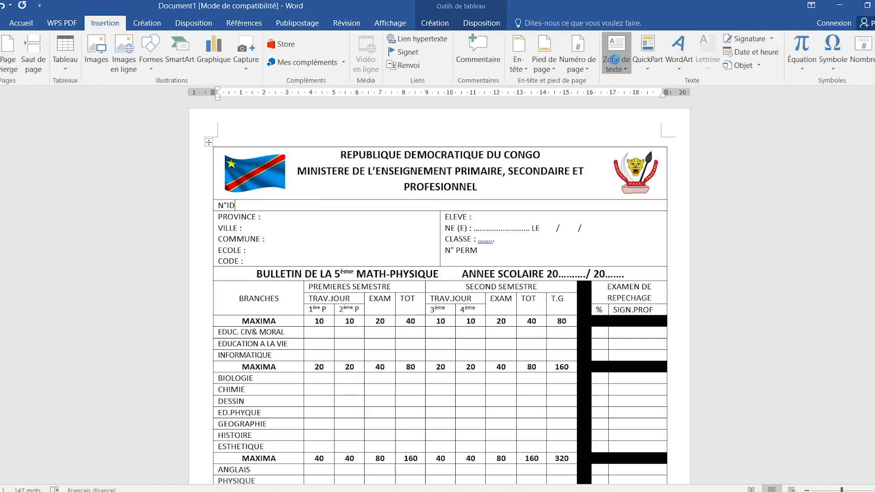
left_click(613, 59)
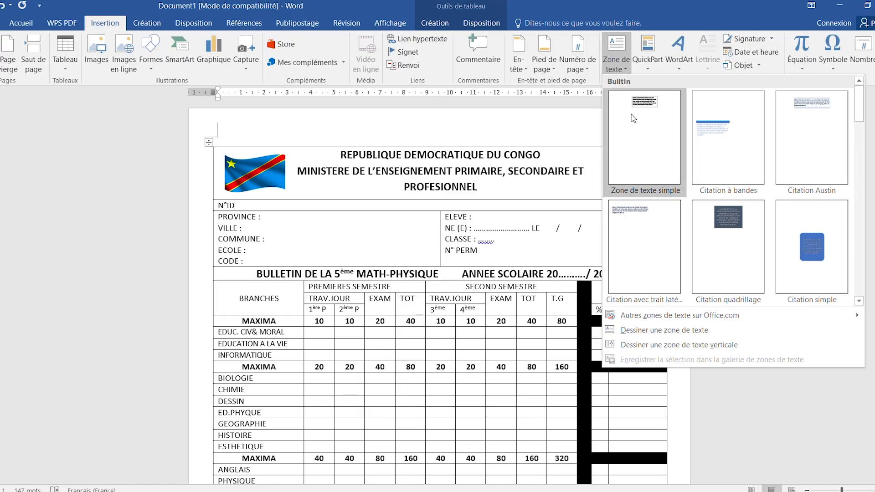
left_click(633, 118)
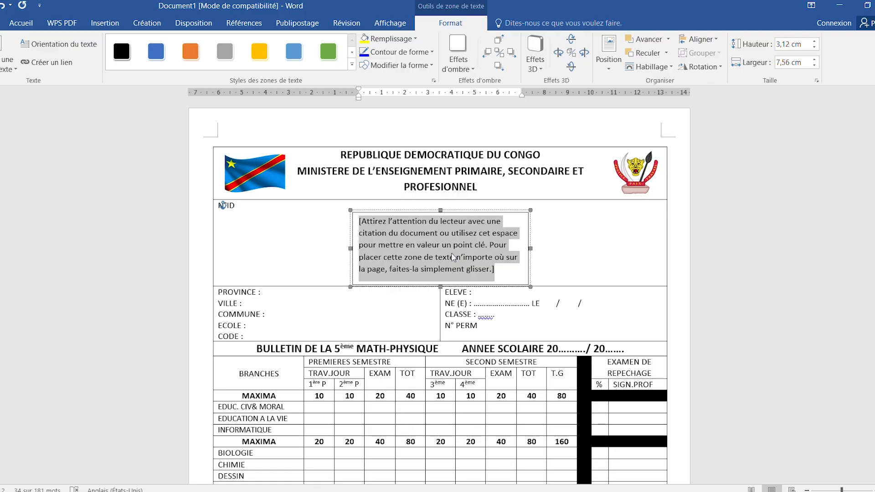
key("Delete")
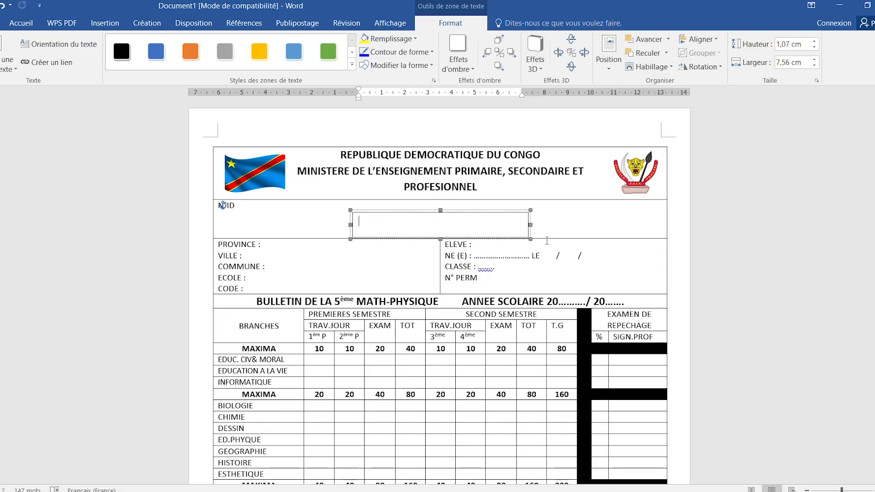
Shrink the empty text box to about 1.73 cm wide and set its text wrapping to in front of text
left_click_drag(529, 223, 392, 224)
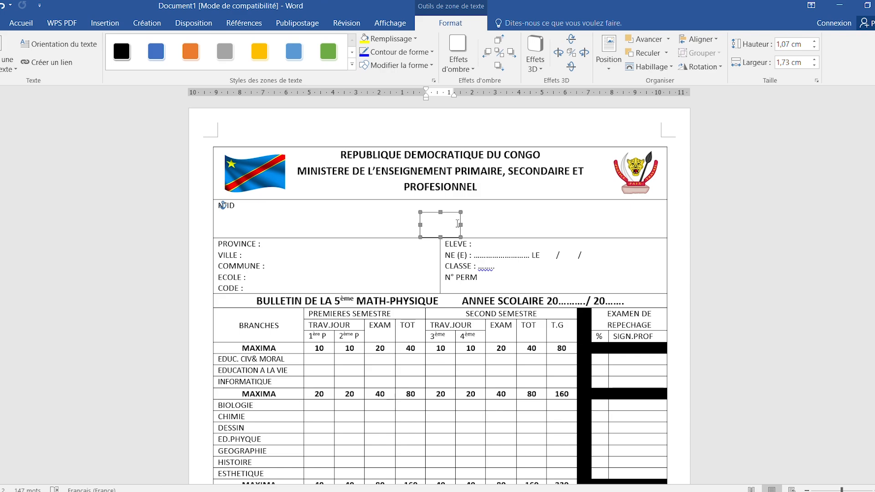
left_click_drag(456, 212, 425, 210)
left_click(646, 68)
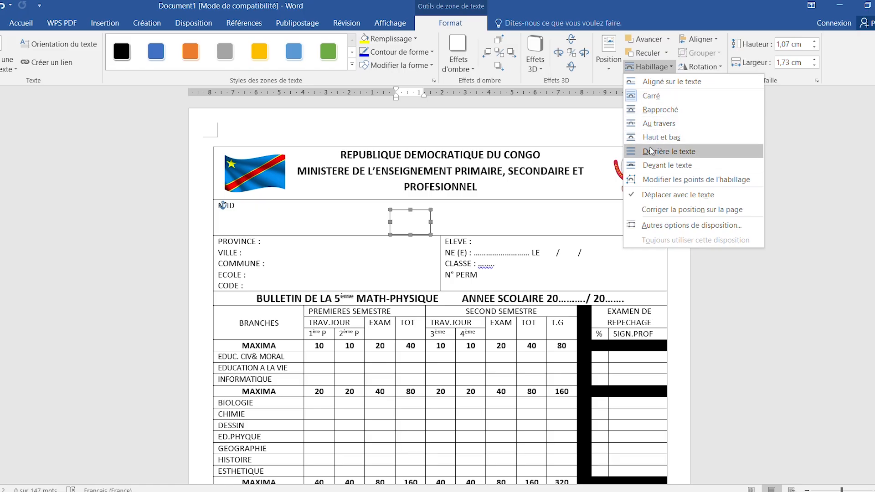
left_click(653, 166)
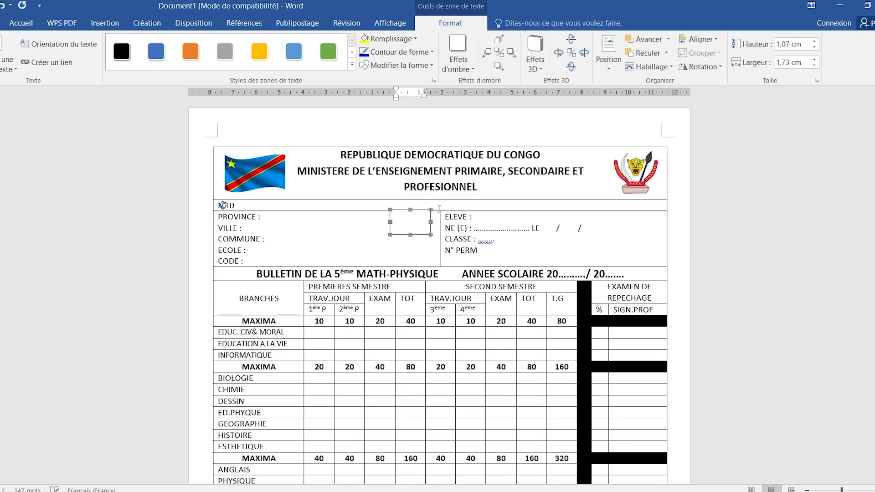
Move the small box into the PROVINCE/VILLE cell and place a copy of it edge to edge beside it
left_click(425, 209)
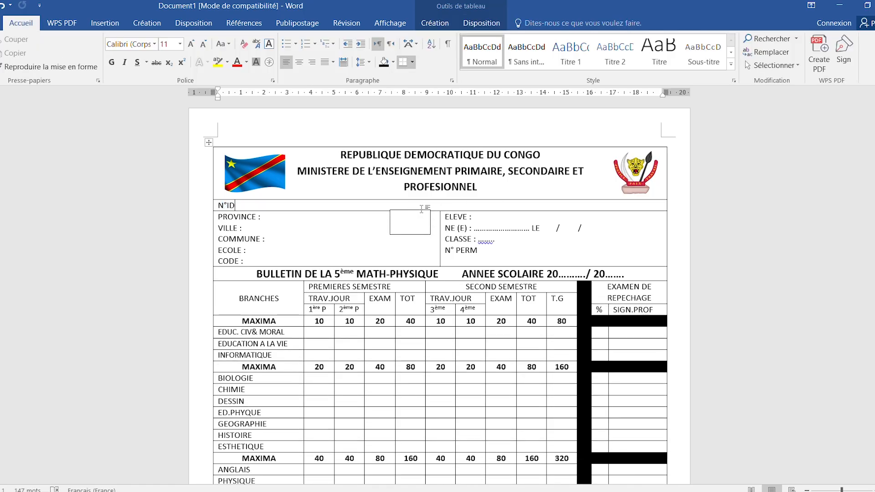
left_click_drag(419, 212, 350, 229)
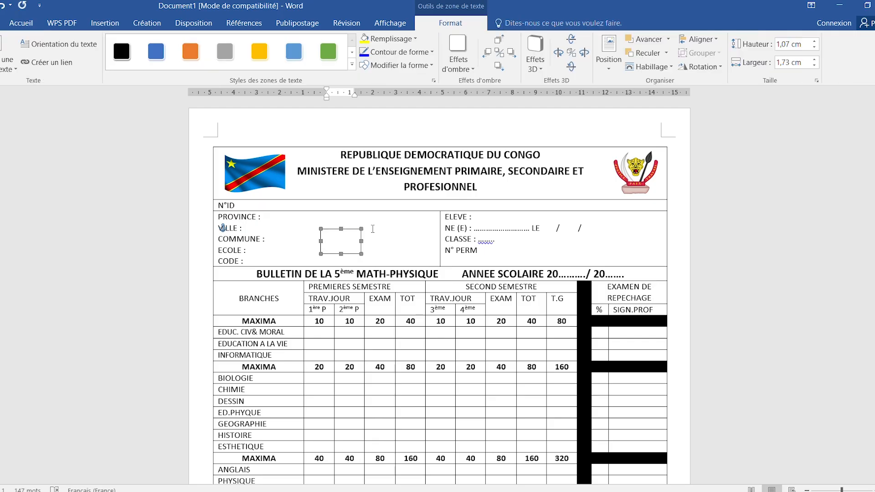
left_click(391, 233)
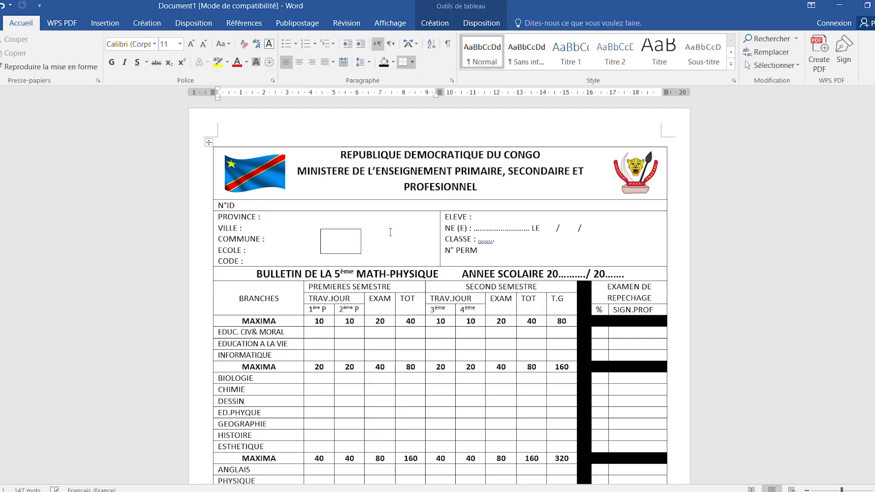
key("ctrl+v")
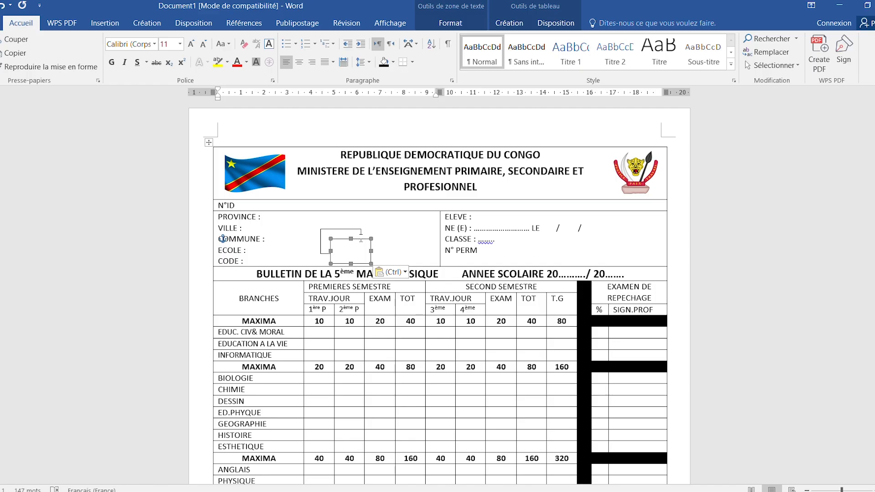
left_click_drag(385, 232, 391, 232)
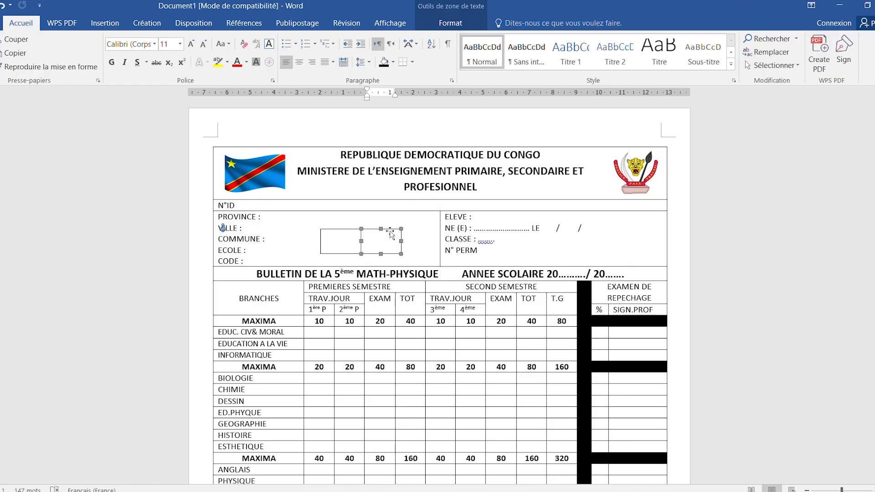
Group the two adjacent boxes and move the group closer to the VILLE and COMMUNE labels
left_click(354, 230, "shift")
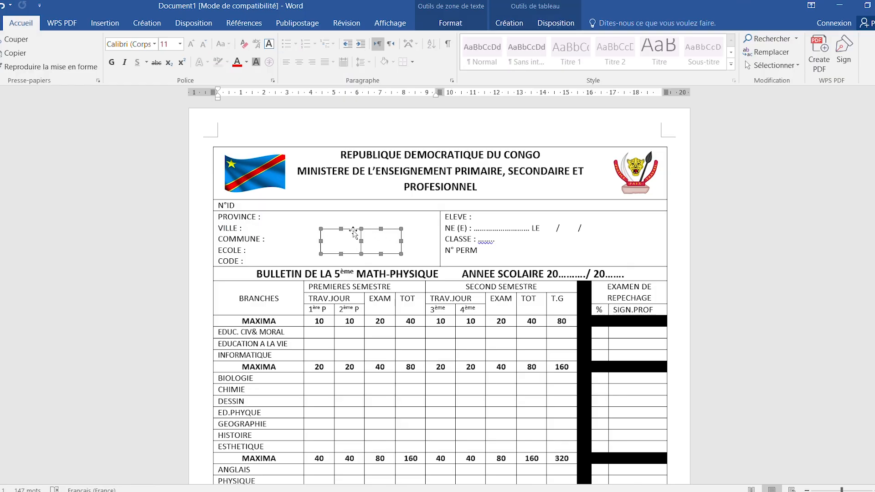
right_click(354, 230)
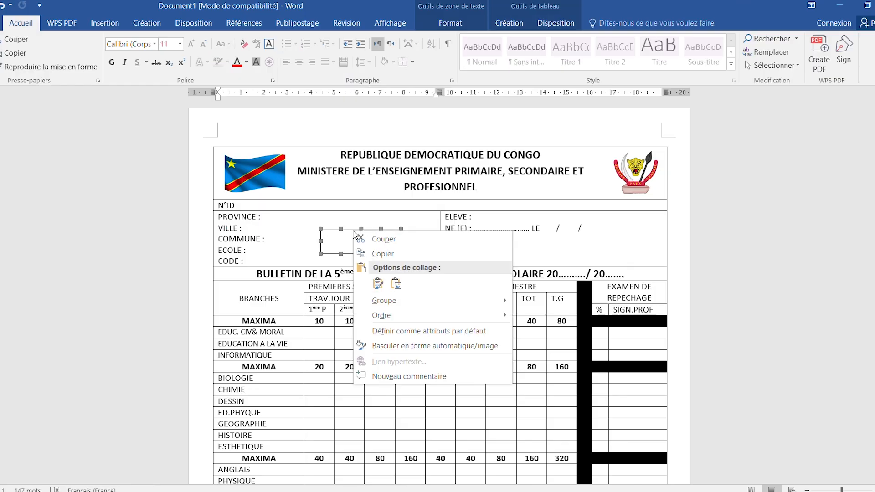
mouse_move(497, 301)
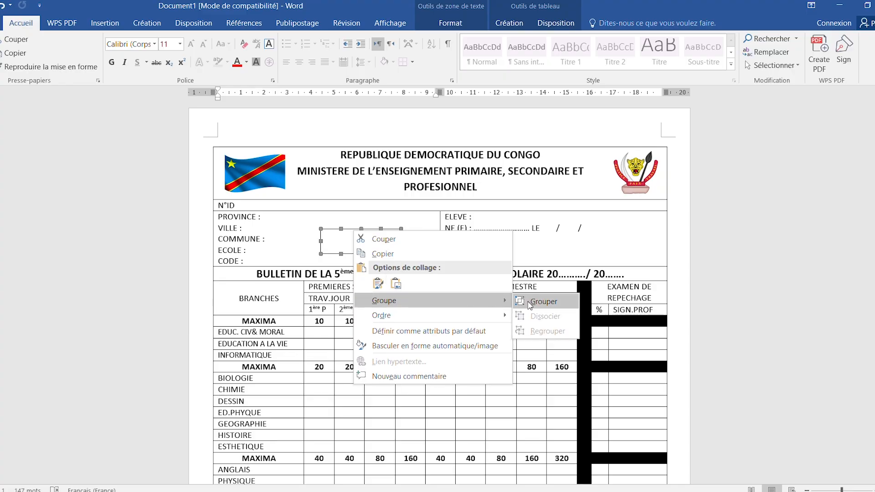
left_click(531, 301)
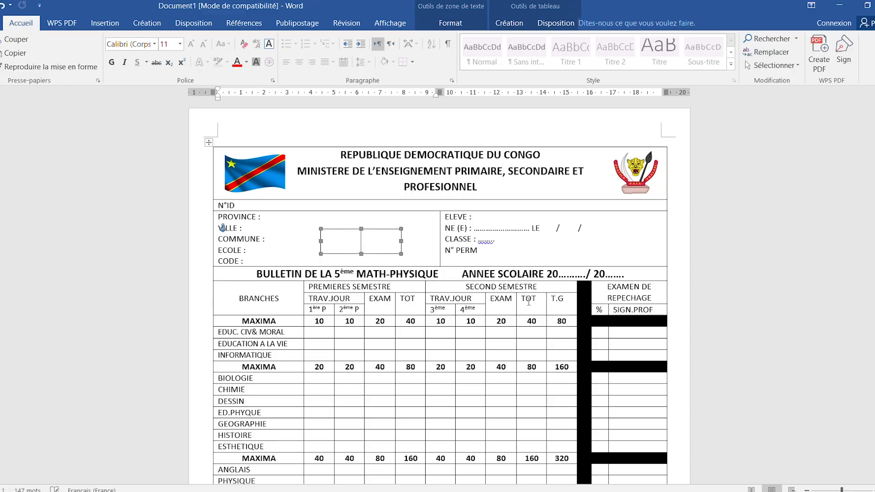
left_click(389, 228)
left_click_drag(383, 231, 348, 220)
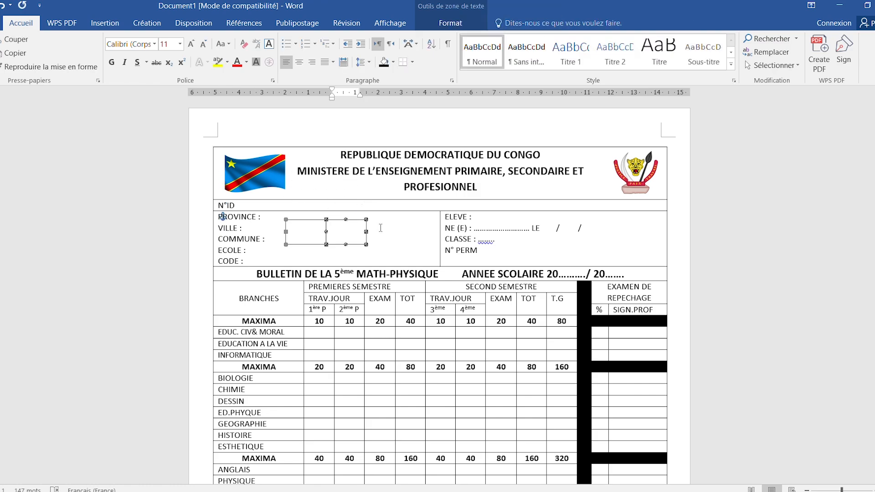
Place a copy of the two-box group directly beside the original and group them into one row of four boxes
left_click(386, 230)
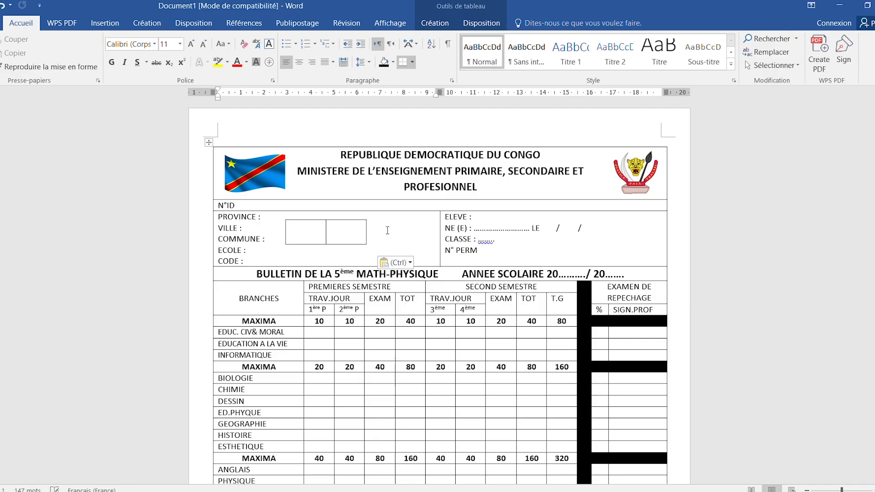
key("ctrl+v")
left_click_drag(363, 229, 433, 223)
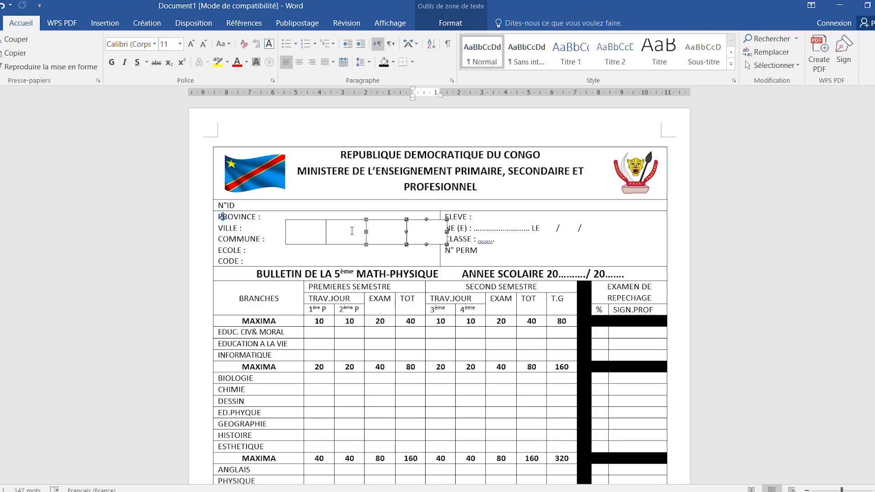
left_click(352, 231)
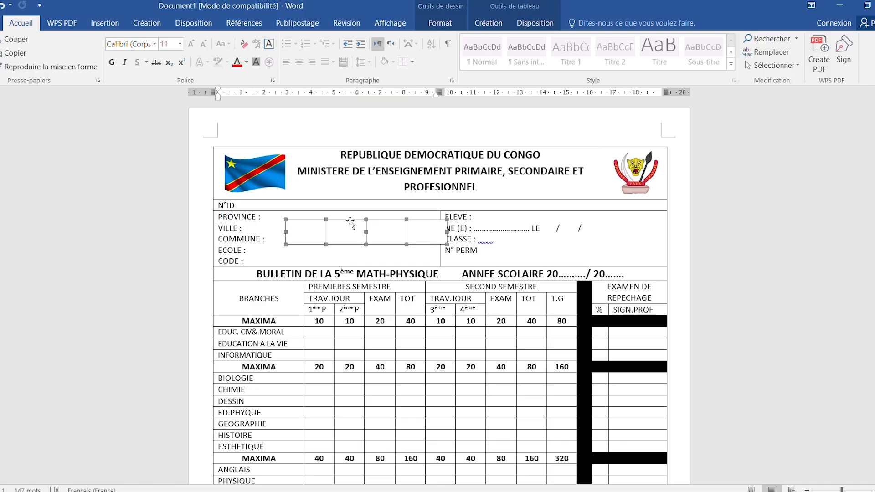
right_click(350, 220)
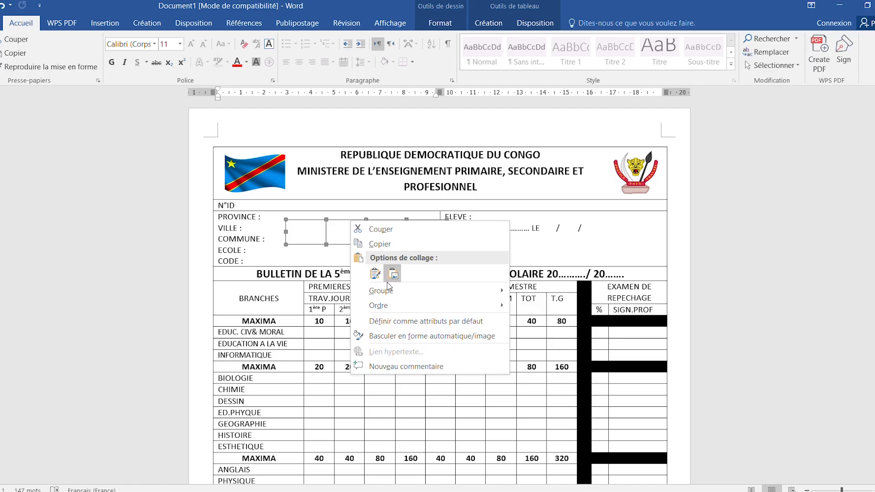
mouse_move(509, 297)
left_click(538, 292)
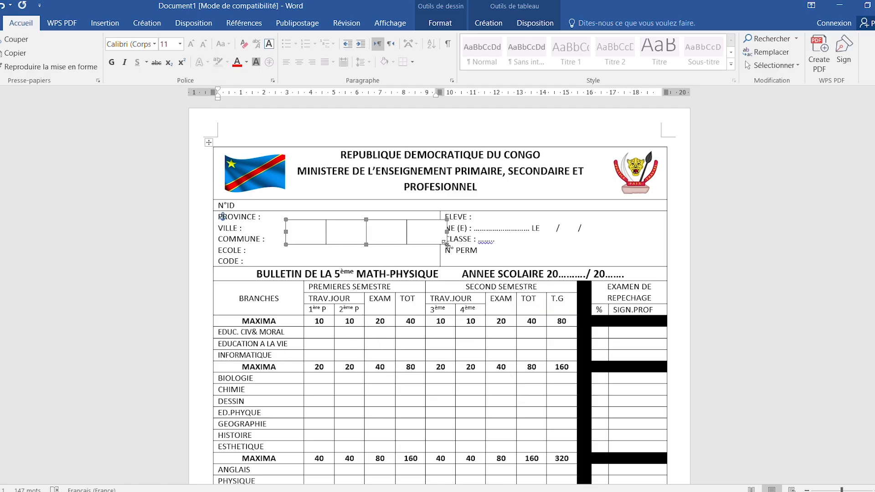
Shrink the four-box row to small squares and position it beside the ECOLE and CODE labels
left_click_drag(381, 244, 350, 240)
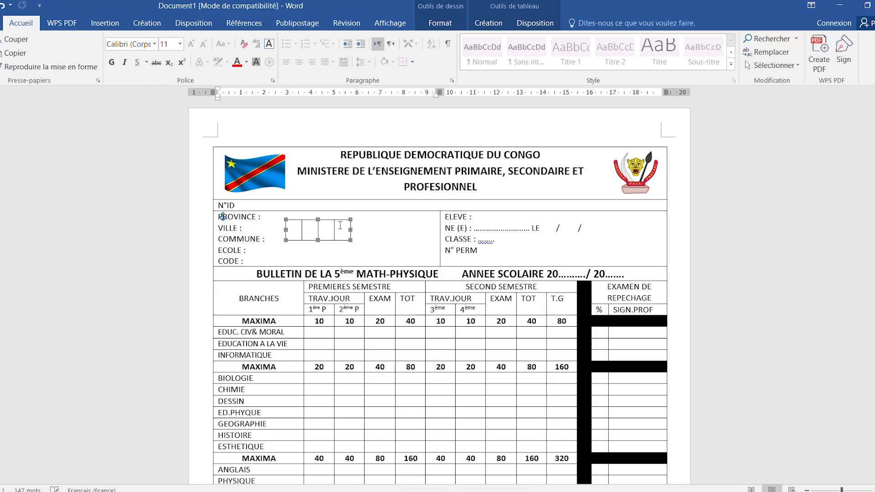
left_click_drag(338, 250, 318, 254)
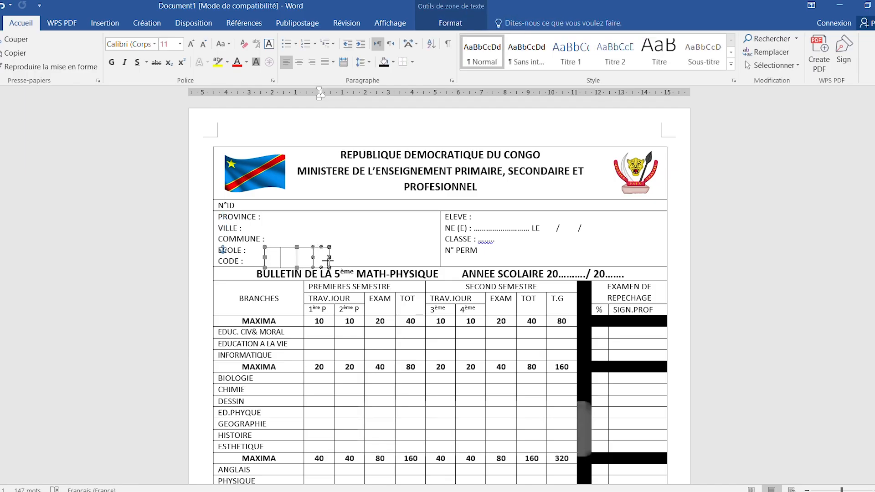
left_click_drag(328, 261, 325, 262)
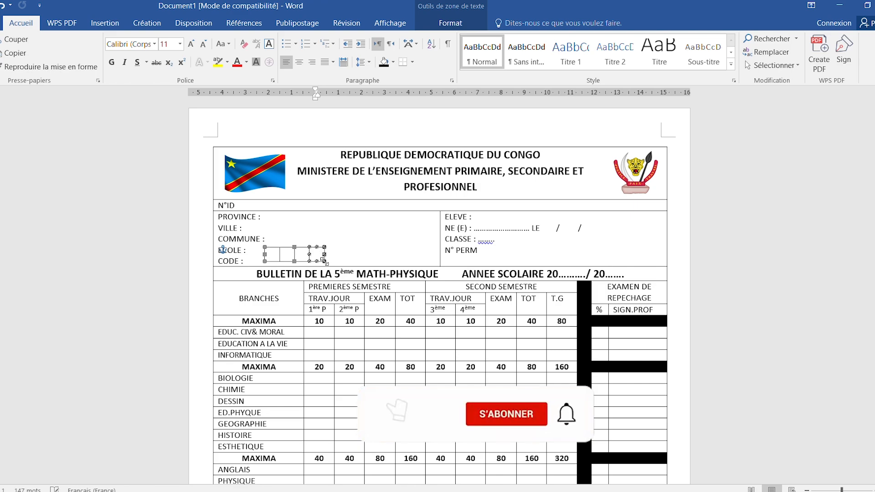
left_click(379, 245)
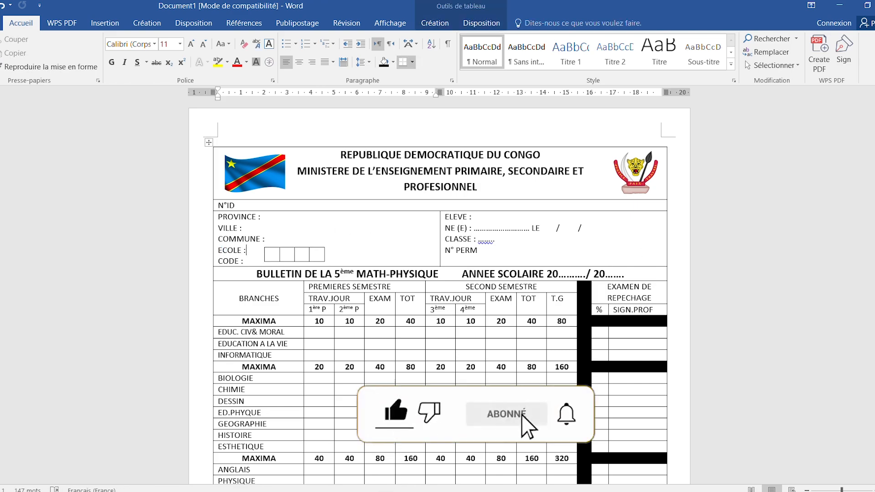
Compare the finished report card with the reference image excercice yusuf ok bulletin.png, then return to the Word document
scroll(440, 292, "down", 6)
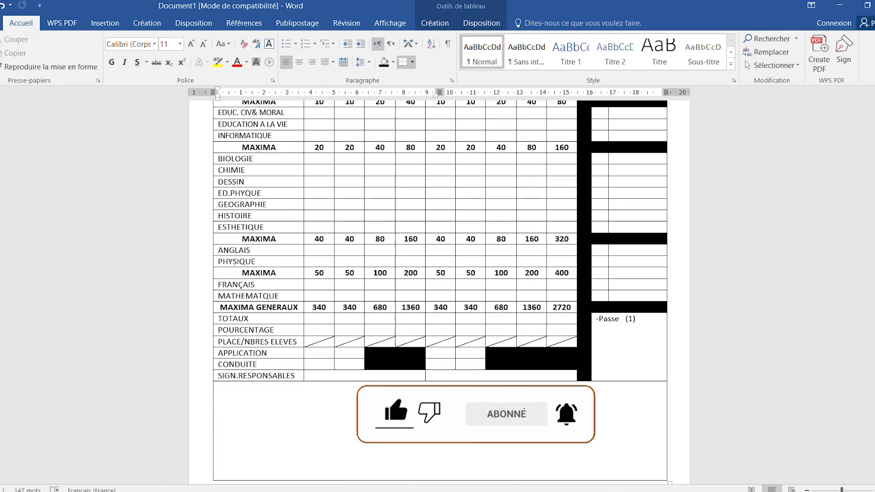
scroll(440, 291, "up", 6)
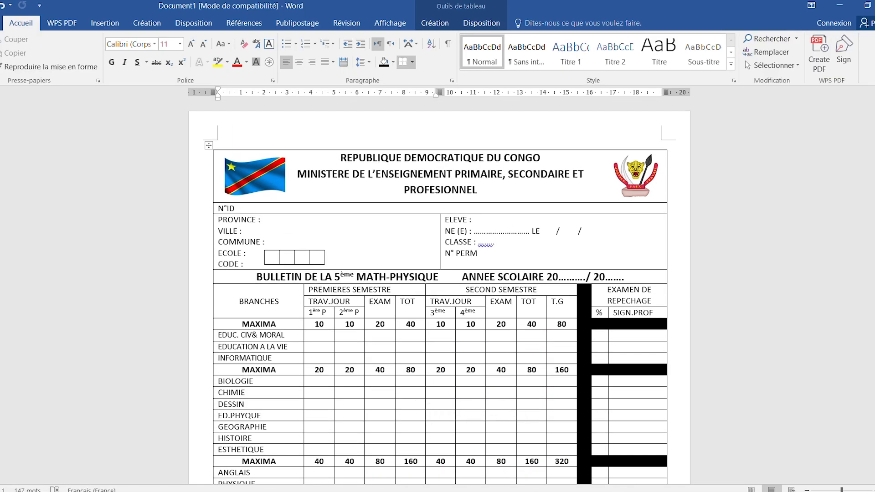
scroll(644, 416, "down", 1)
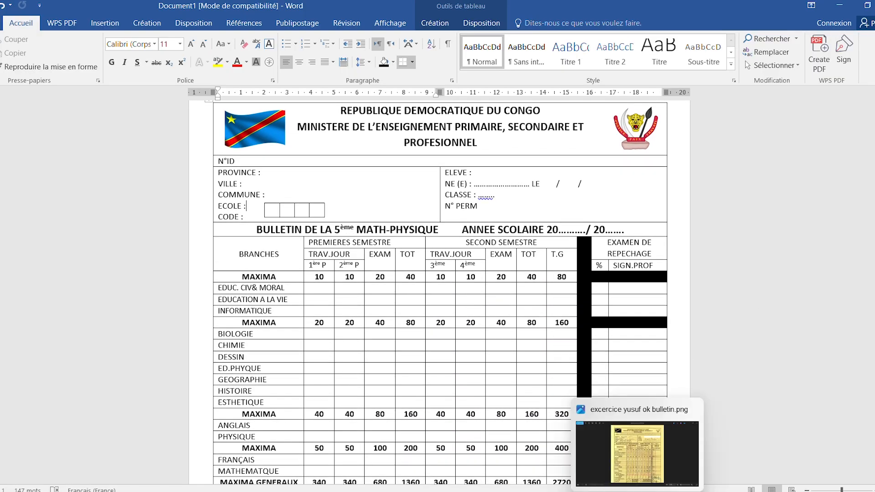
key("alt+Tab")
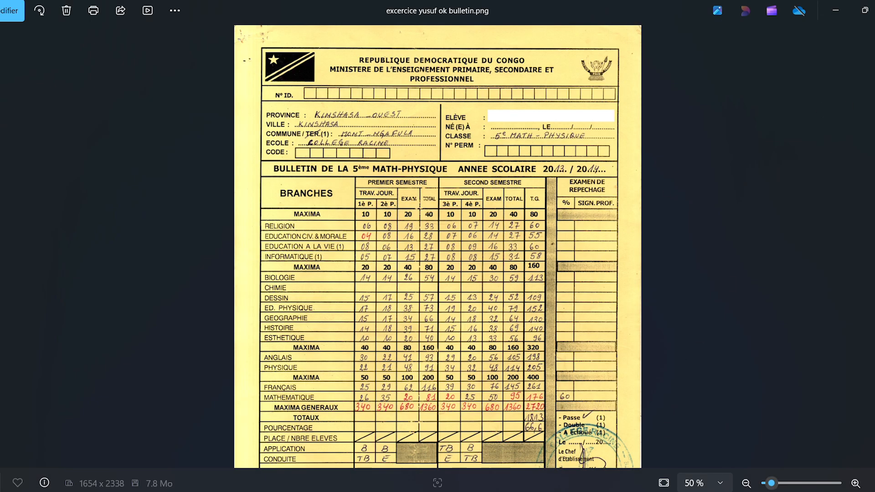
mouse_move(665, 491)
left_click(657, 458)
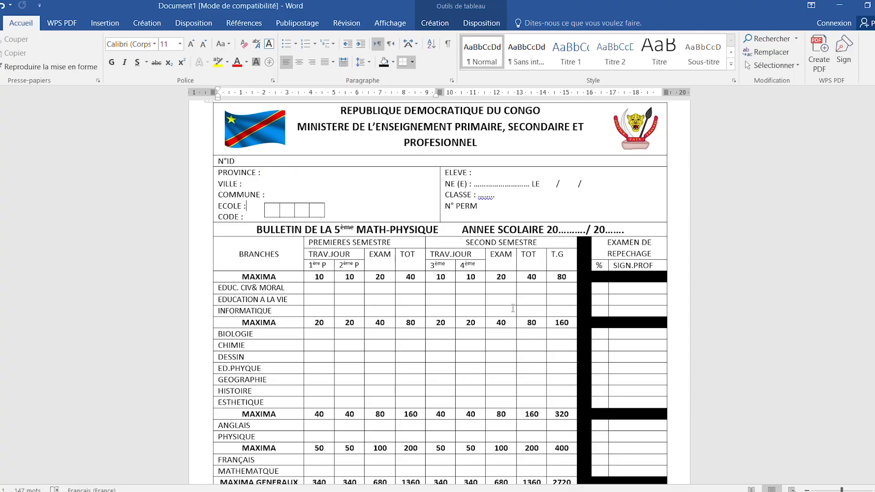